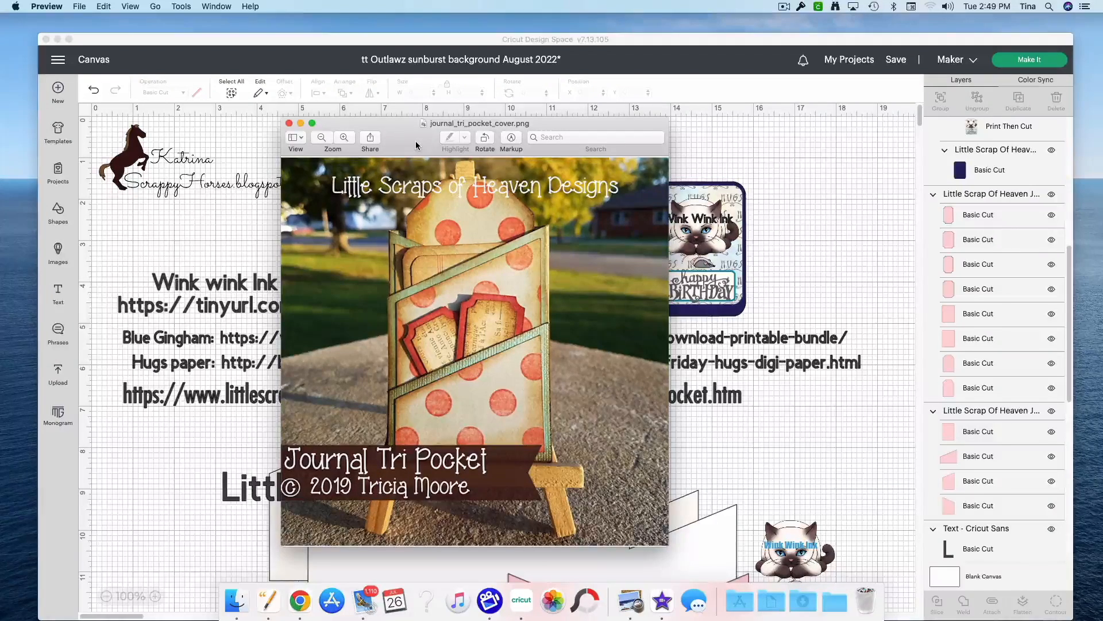
# Step: View the sample photos of finished tri pockets, including the Women's History project, and close them
pyautogui.moveTo(417, 146); pyautogui.dragTo(0, 224)
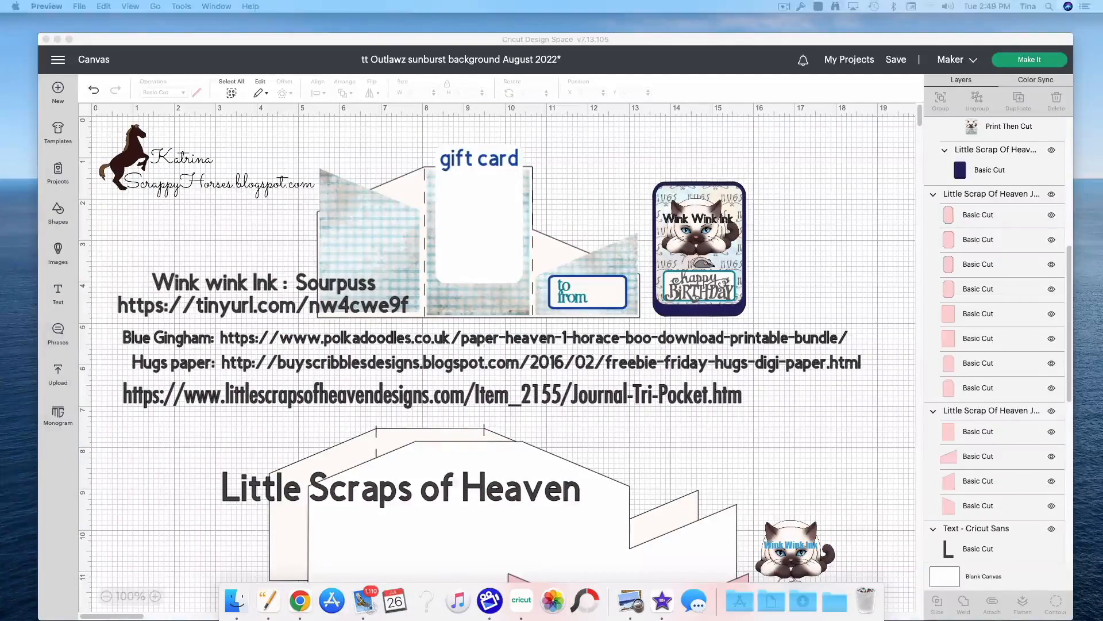
pyautogui.moveTo(0, 167); pyautogui.dragTo(348, 127)
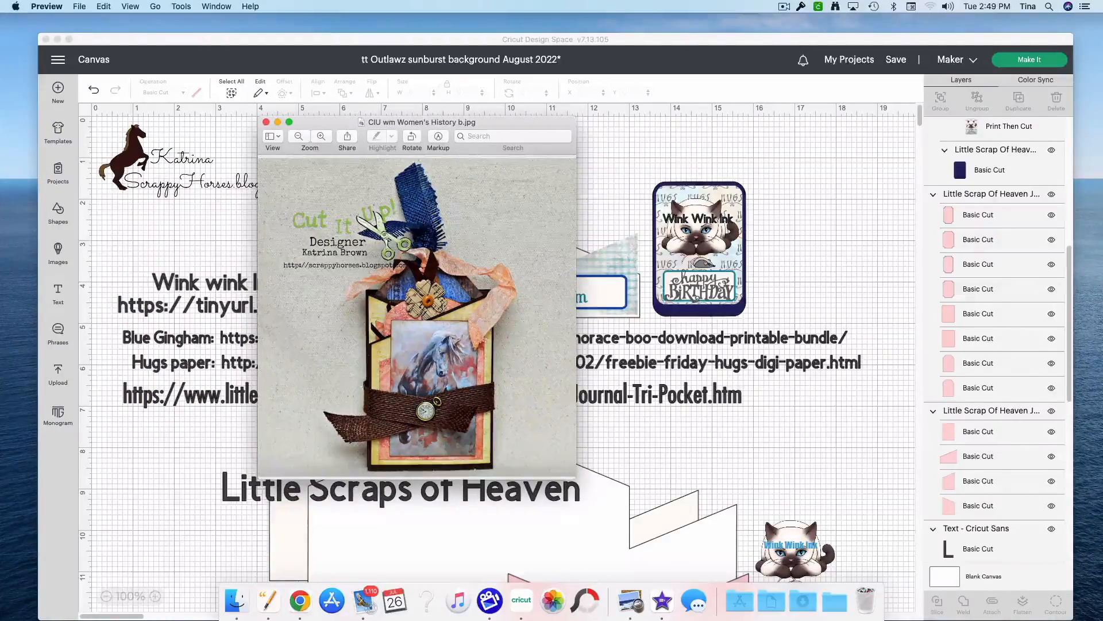
pyautogui.moveTo(0, 217); pyautogui.dragTo(663, 150)
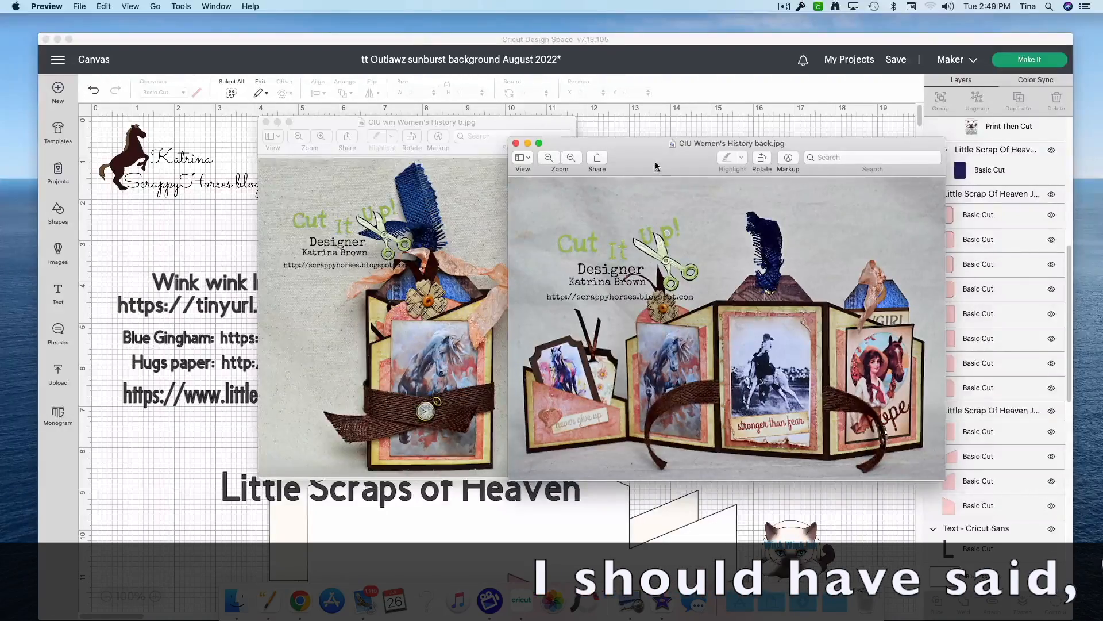
pyautogui.click(516, 143)
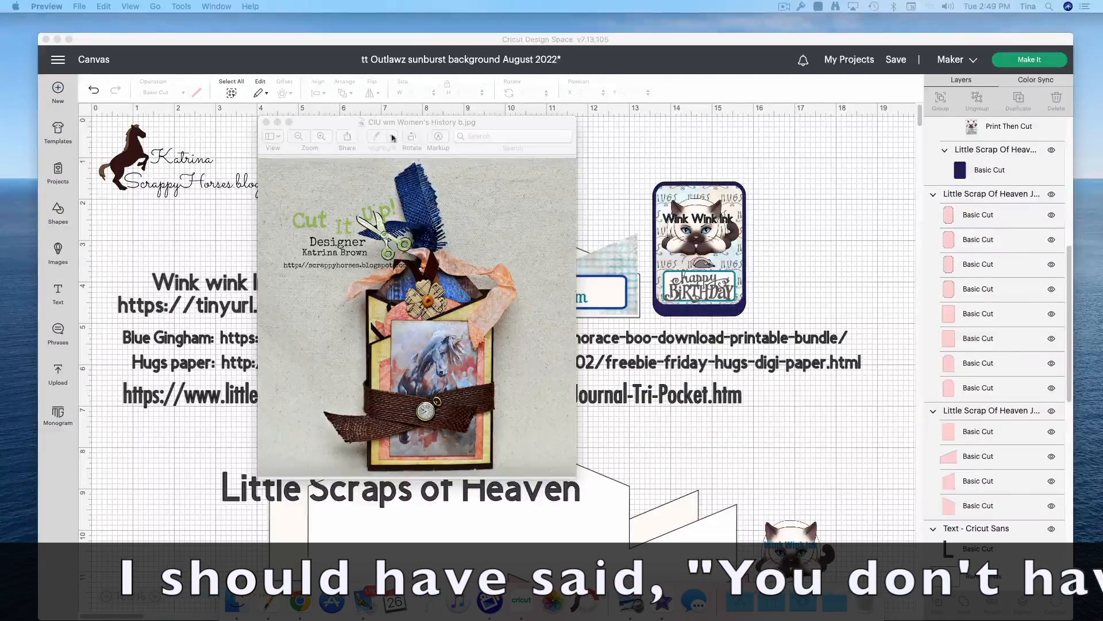
pyautogui.click(266, 122)
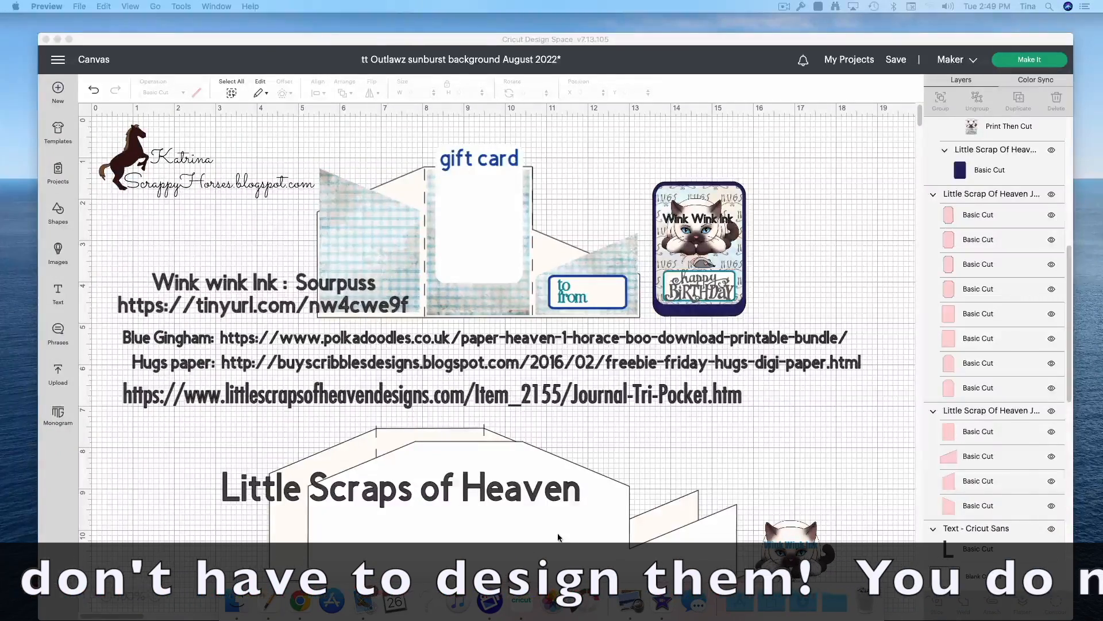
# Step: Examine the large white folding base of the Journal Tri Pocket cut file
pyautogui.scroll(-5, 560, 529)
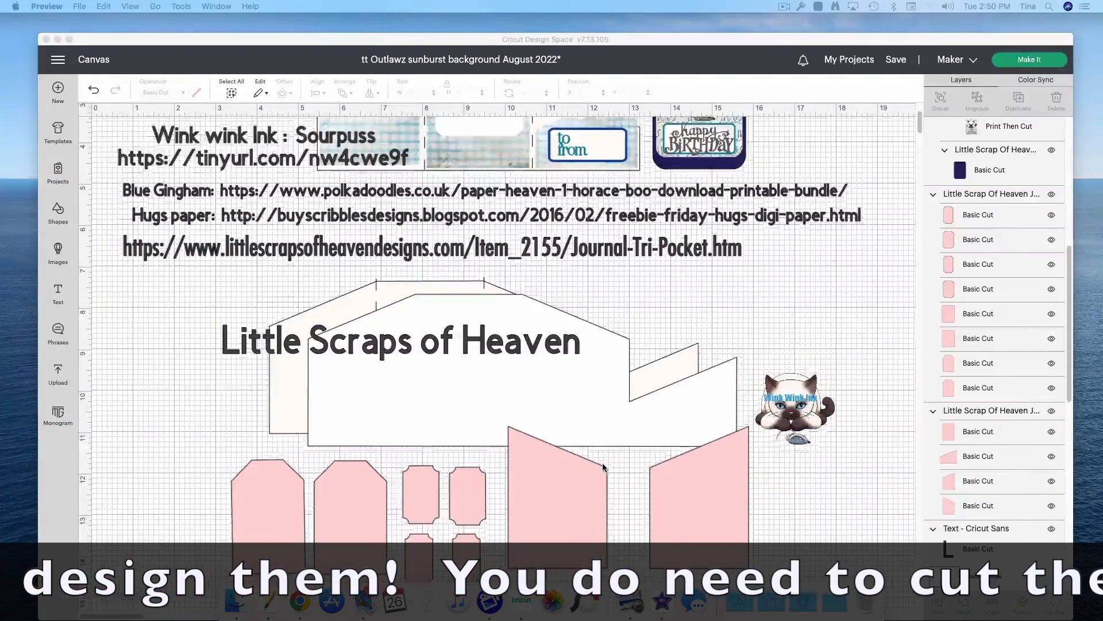
pyautogui.scroll(-3, 603, 467)
pyautogui.click(475, 295)
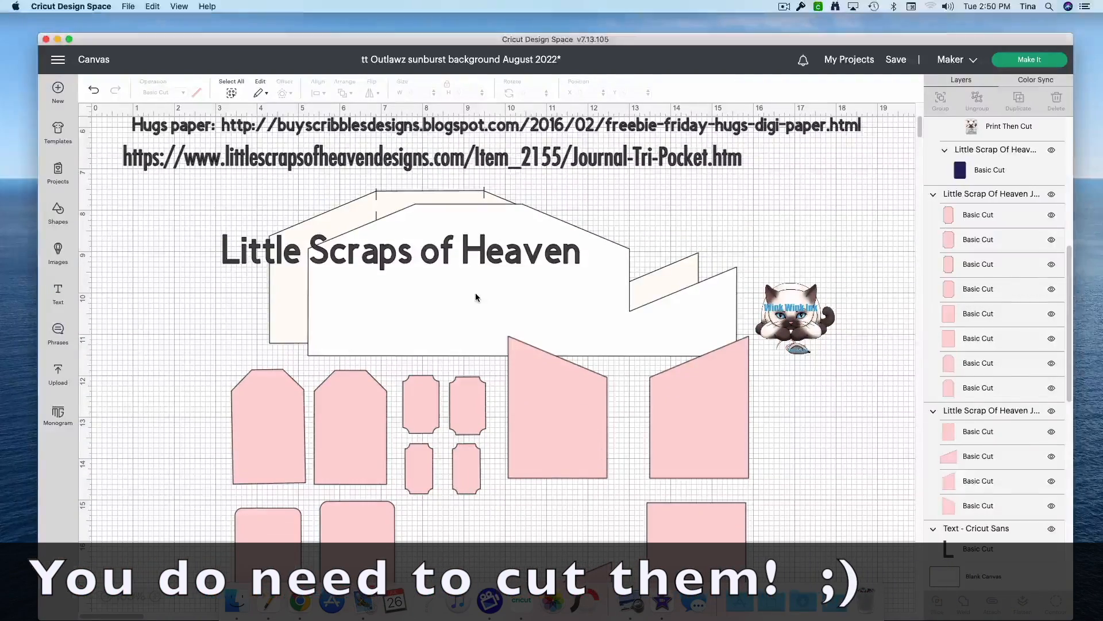
pyautogui.click(367, 305)
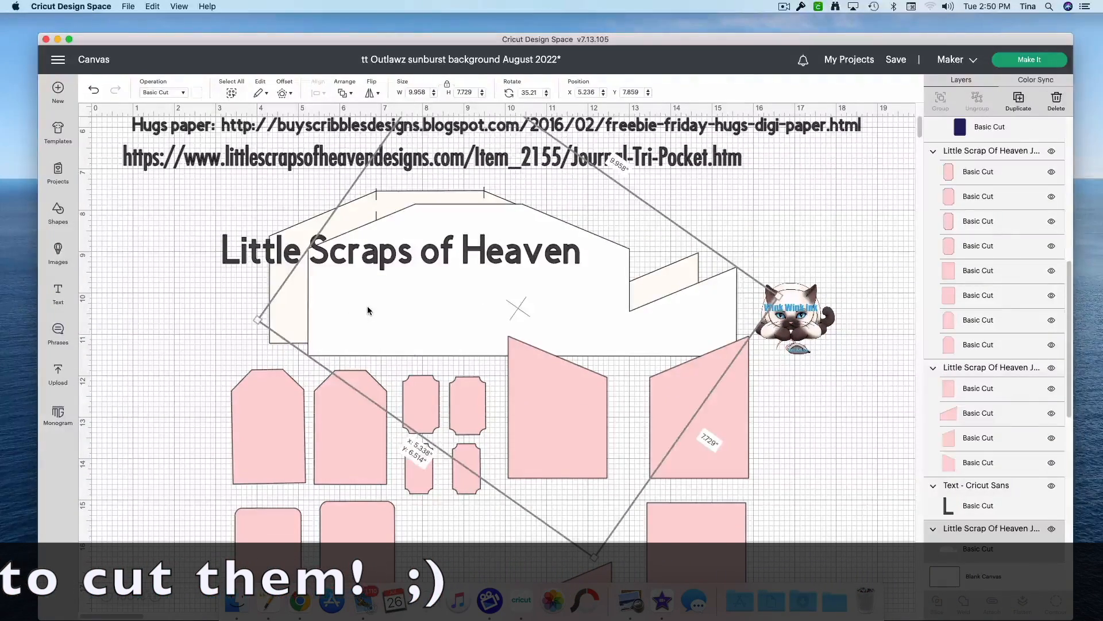
pyautogui.moveTo(367, 306)
pyautogui.mouseDown()
pyautogui.moveTo(351, 306)
pyautogui.moveTo(365, 306)
pyautogui.mouseUp()
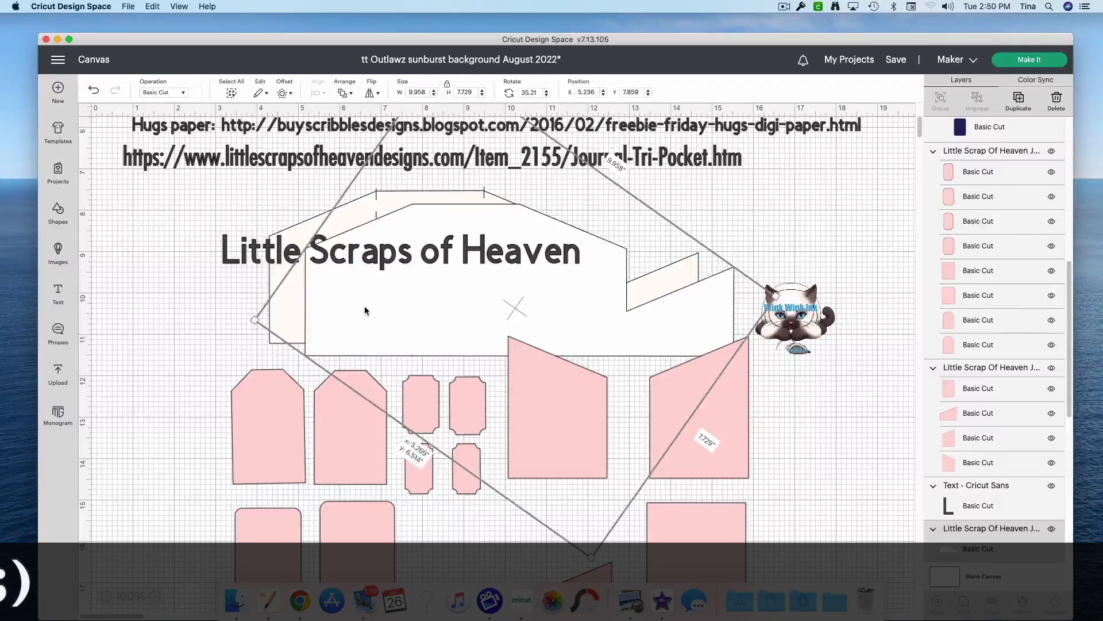
pyautogui.click(190, 384)
# Step: Examine the pink pocket panels and the group of pink tags and tickets in the cut file
pyautogui.scroll(-5, 347, 446)
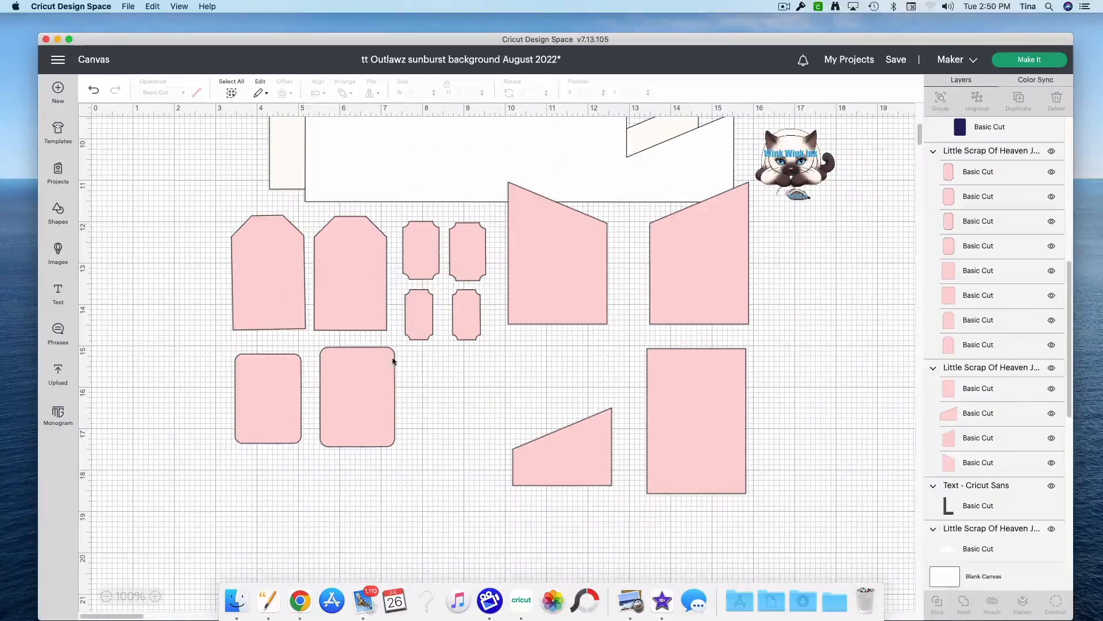
pyautogui.moveTo(579, 469)
pyautogui.mouseDown()
pyautogui.moveTo(533, 340)
pyautogui.moveTo(437, 272)
pyautogui.moveTo(368, 144)
pyautogui.moveTo(315, 116)
pyautogui.moveTo(689, 132)
pyautogui.moveTo(522, 443)
pyautogui.moveTo(575, 454)
pyautogui.mouseUp()
pyautogui.scroll(5, 584, 465)
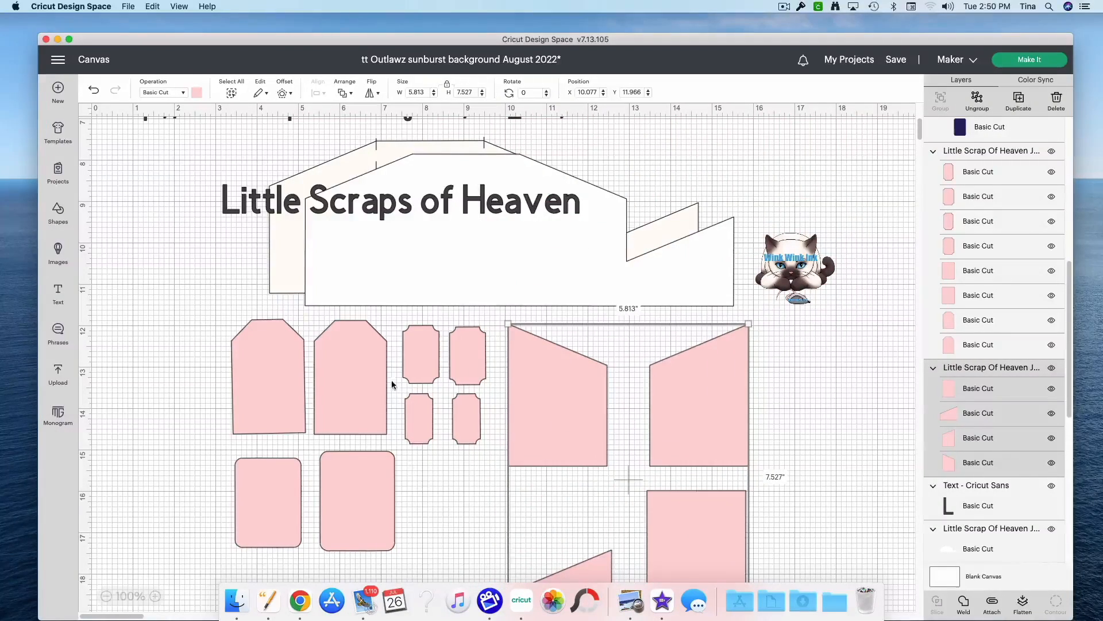
pyautogui.scroll(-2, 514, 523)
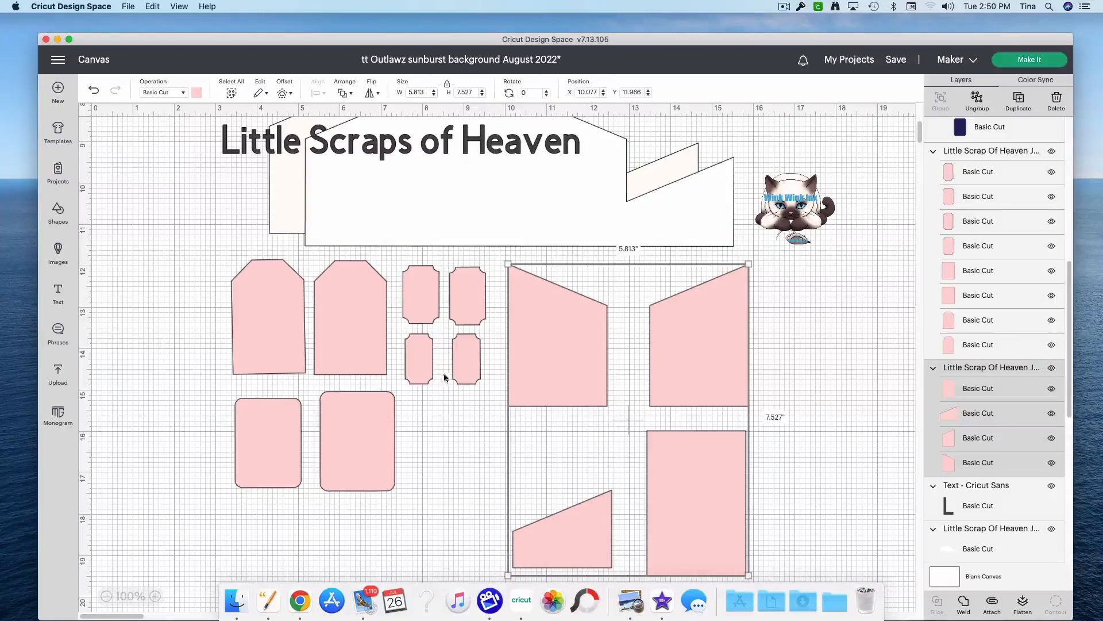
pyautogui.click(423, 349)
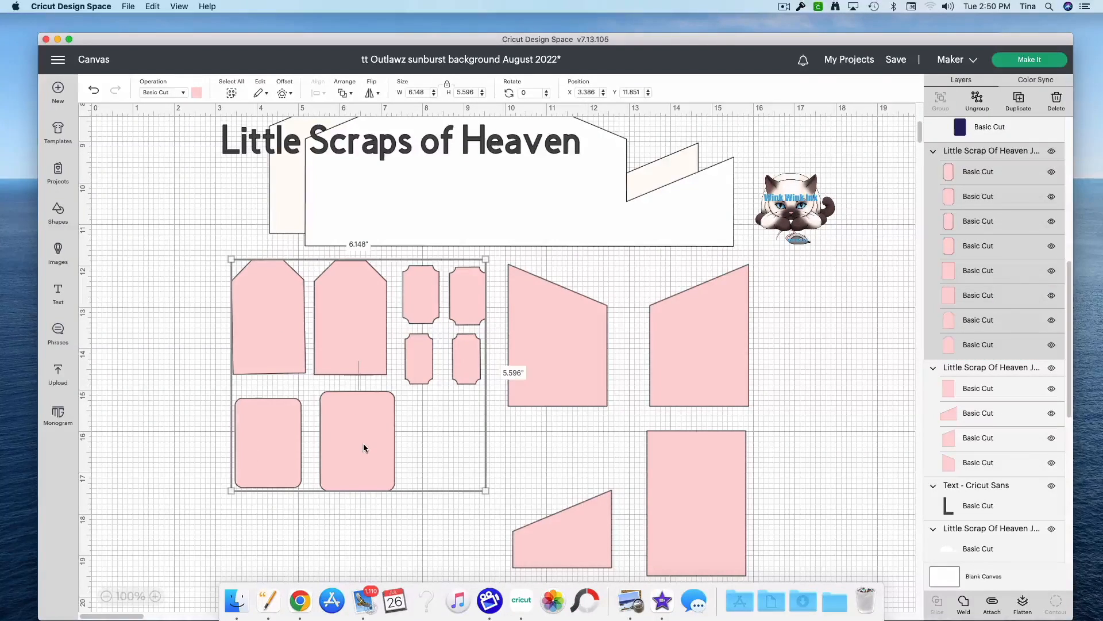
# Step: Inspect the gift card piece and the Happy Birthday cat tag beside the assembled tri pocket
pyautogui.scroll(7, 208, 414)
pyautogui.scroll(4, 208, 415)
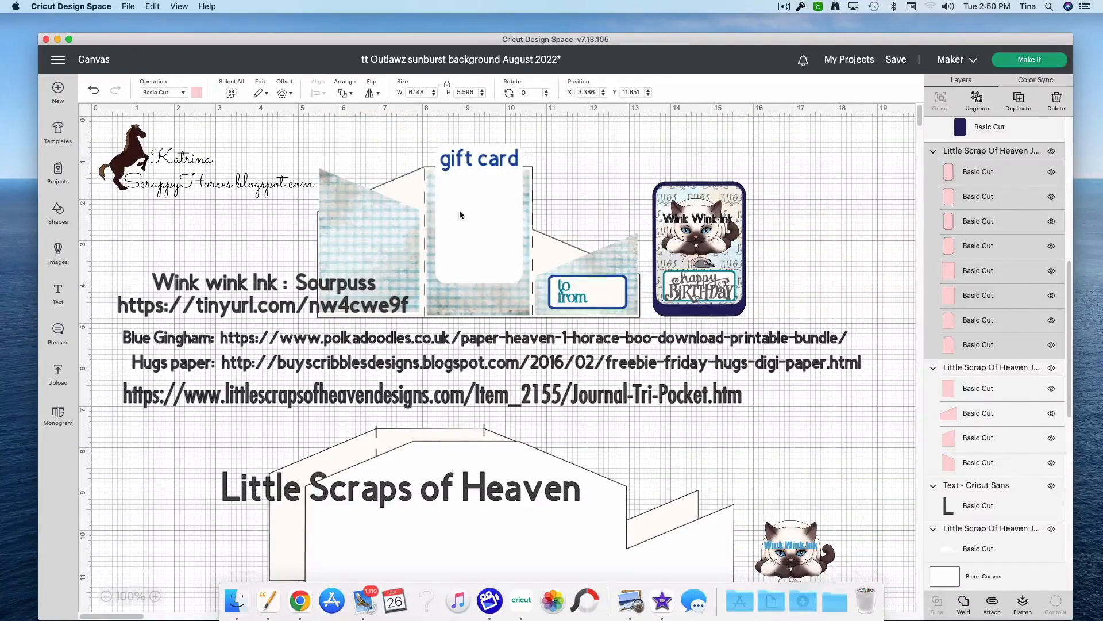
pyautogui.click(470, 190)
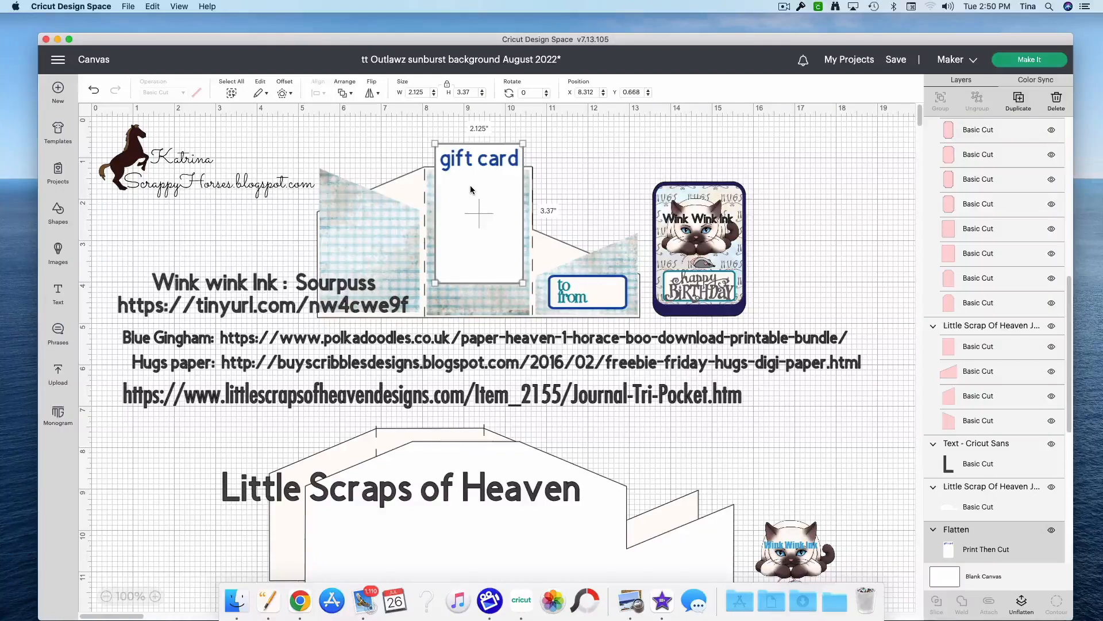
pyautogui.click(685, 235)
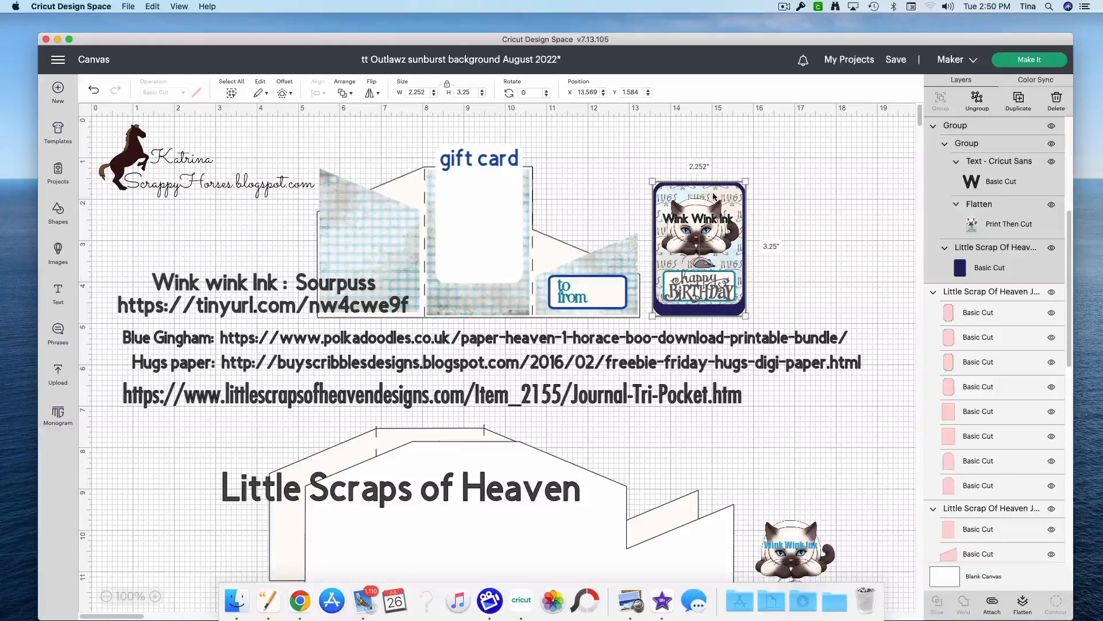
# Step: Hide the Hugs paper and Blue Gingham source link texts on the canvas
pyautogui.click(513, 365)
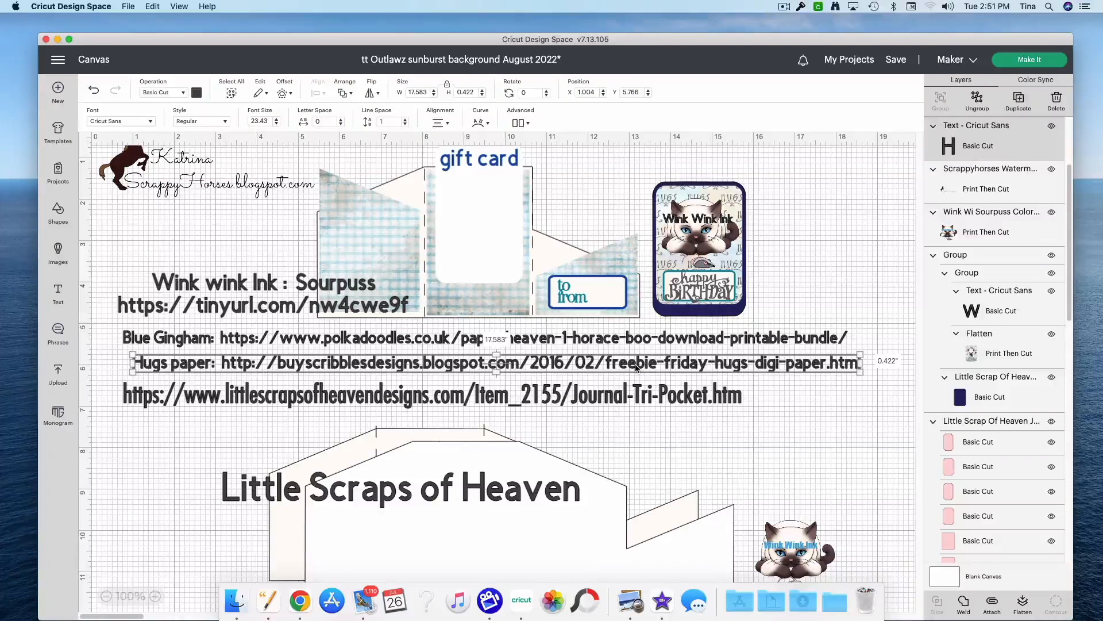
pyautogui.click(1051, 127)
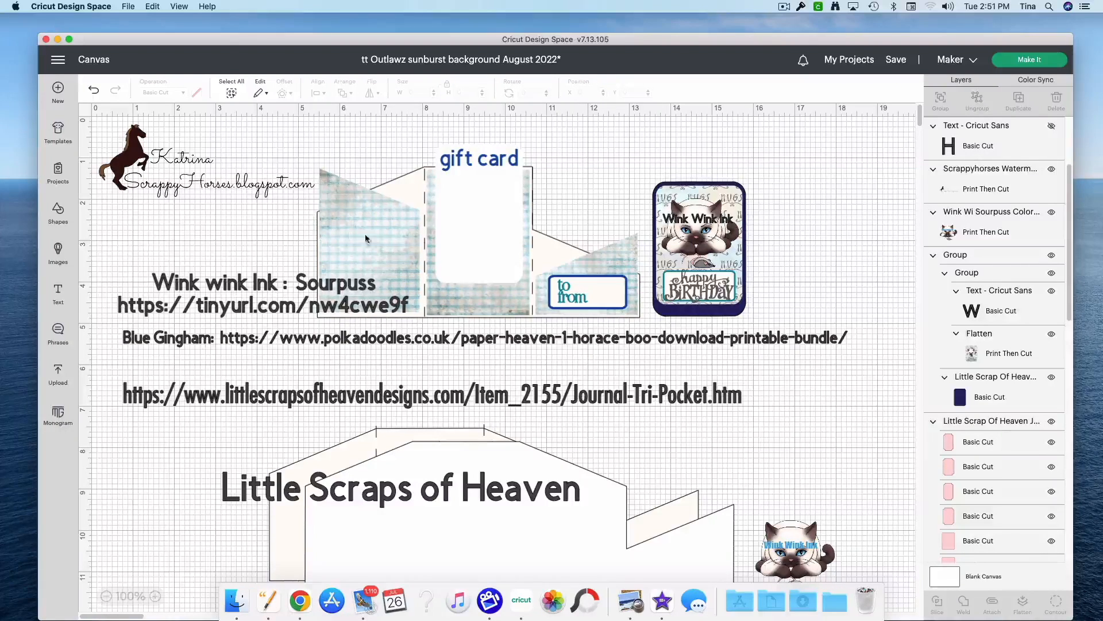
pyautogui.click(325, 343)
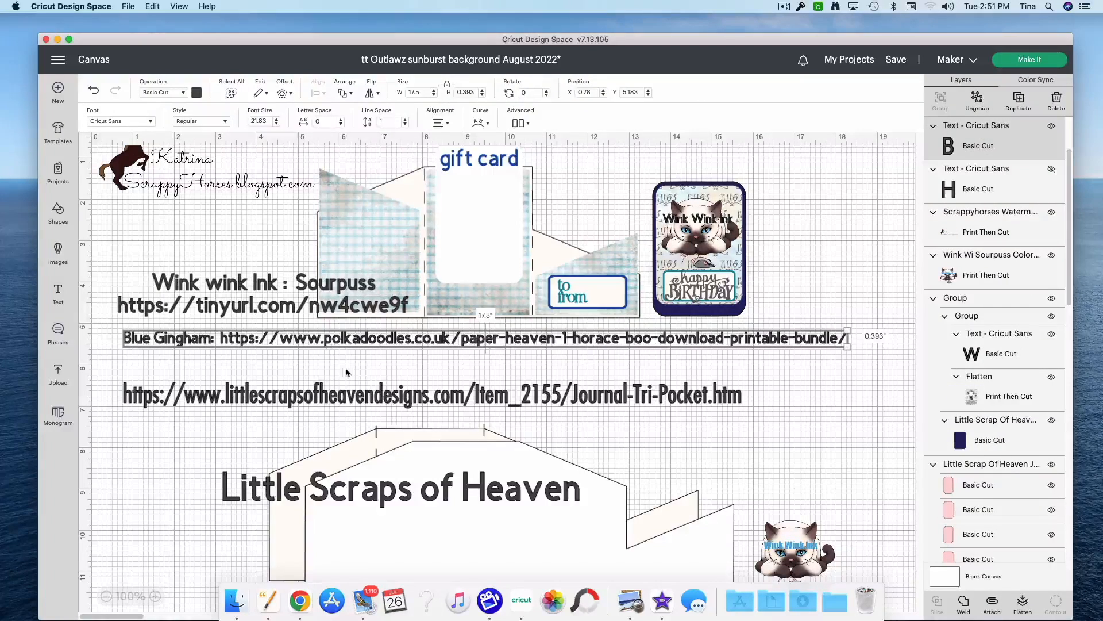
pyautogui.click(370, 380)
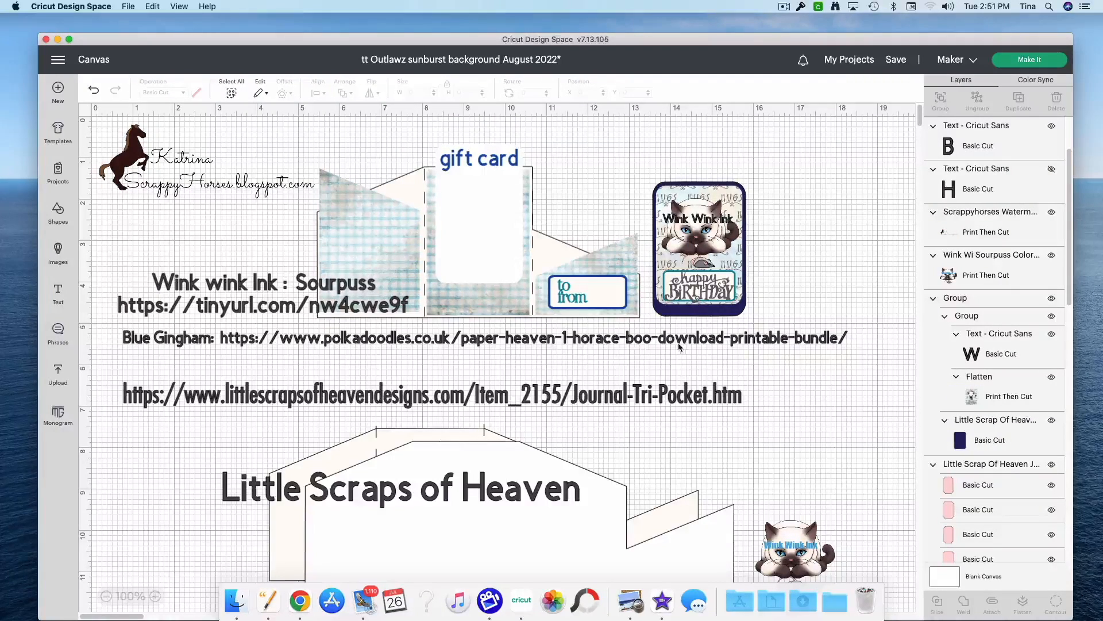
pyautogui.click(656, 343)
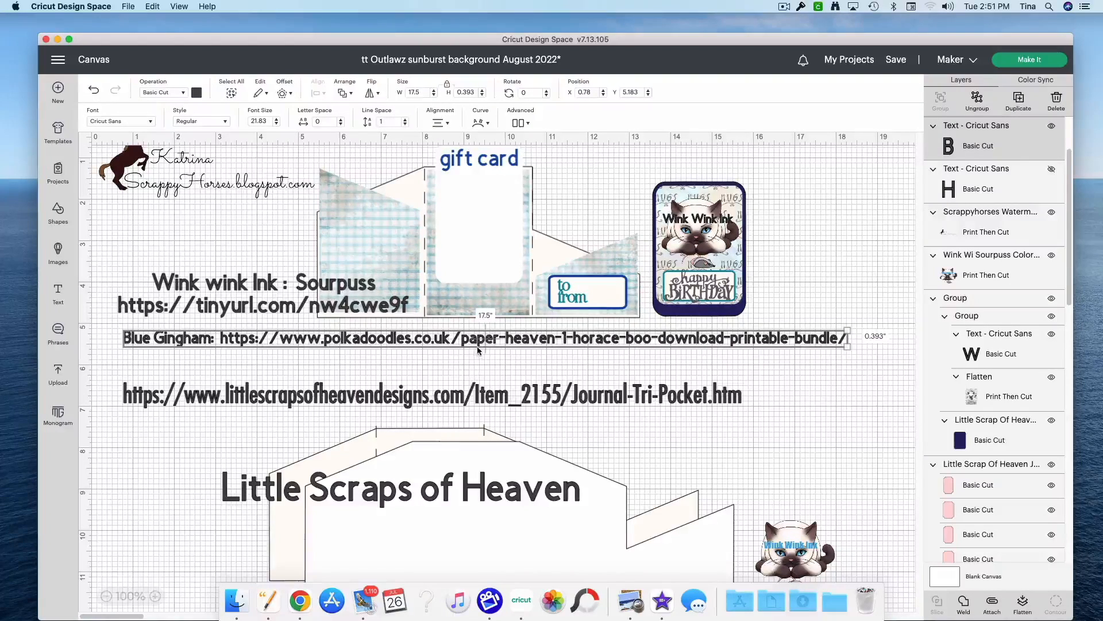
pyautogui.click(1052, 126)
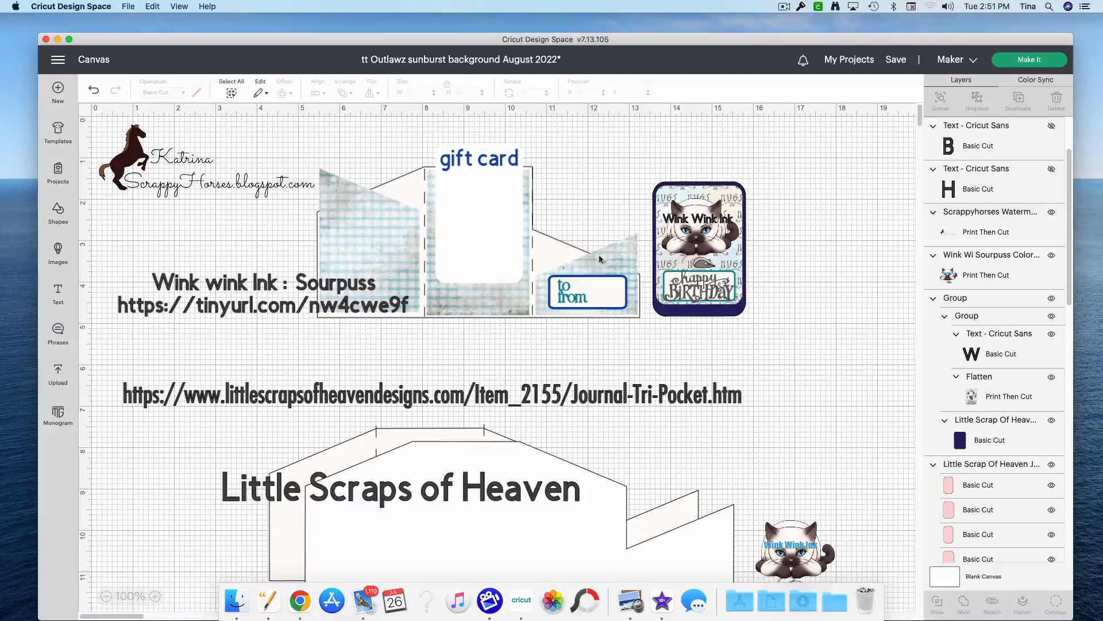
# Step: Hide the Wink wink Ink credit and the Little Scraps of Heaven link and title texts
pyautogui.click(672, 247)
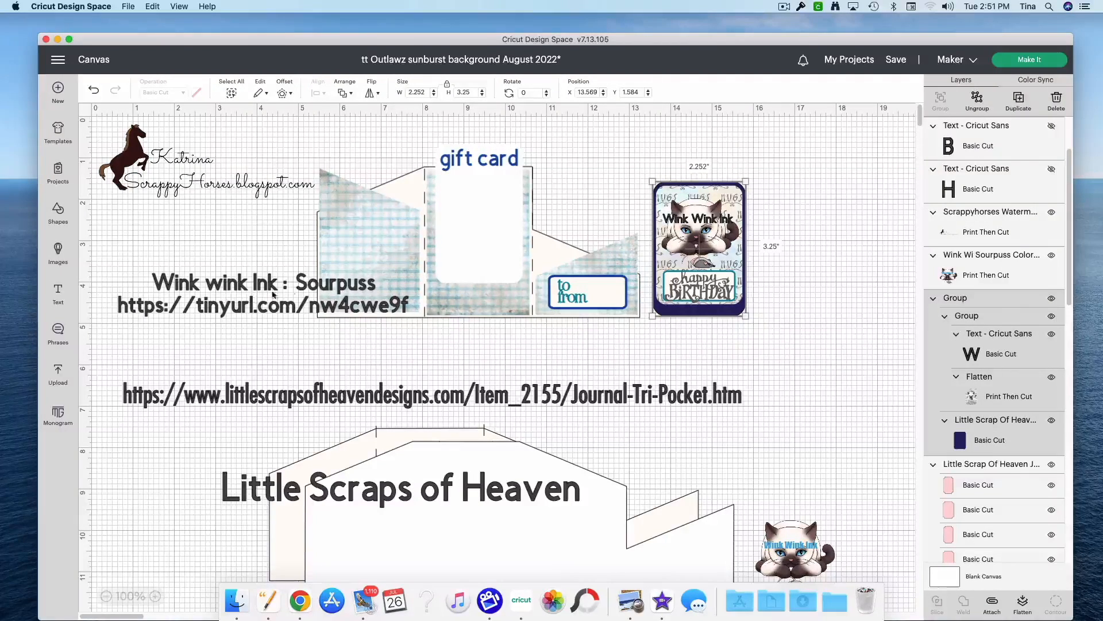
pyautogui.click(360, 287)
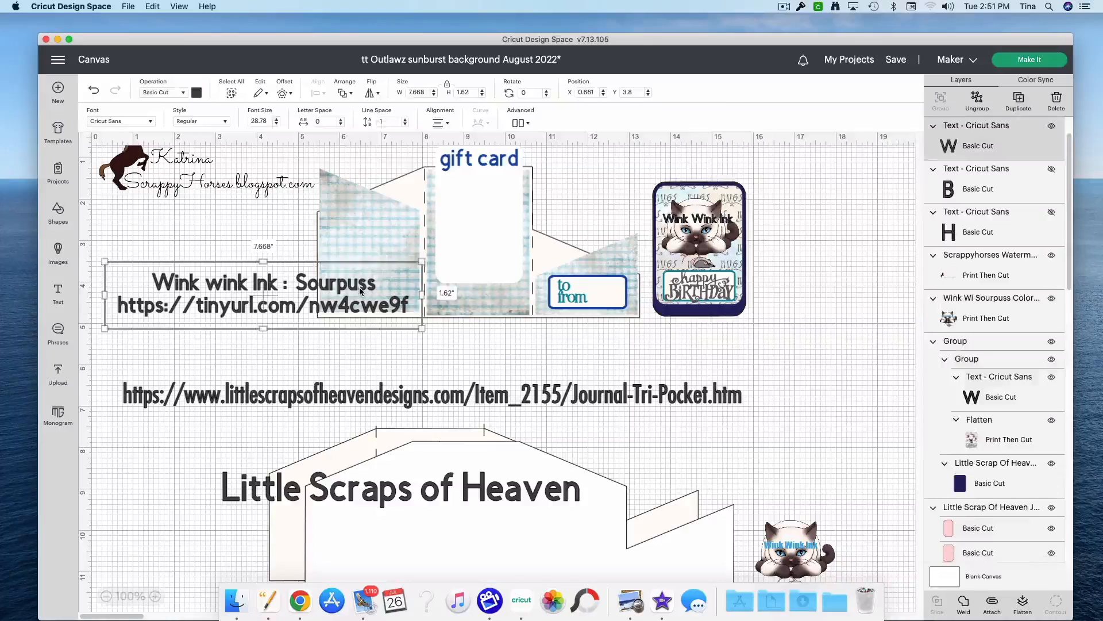
pyautogui.click(1051, 126)
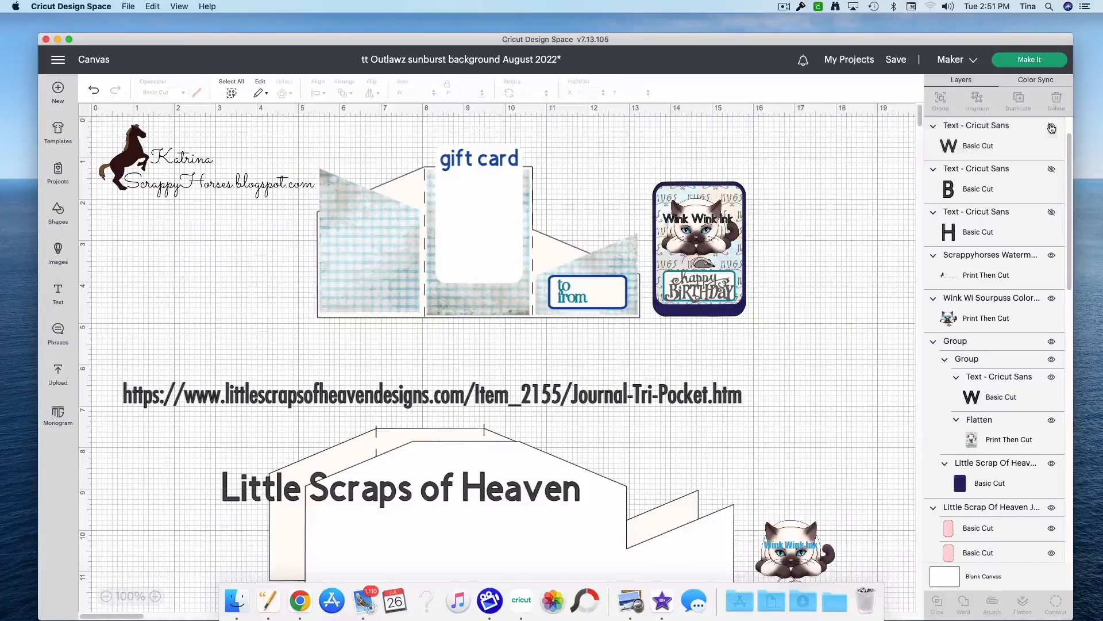
pyautogui.scroll(-5, 856, 416)
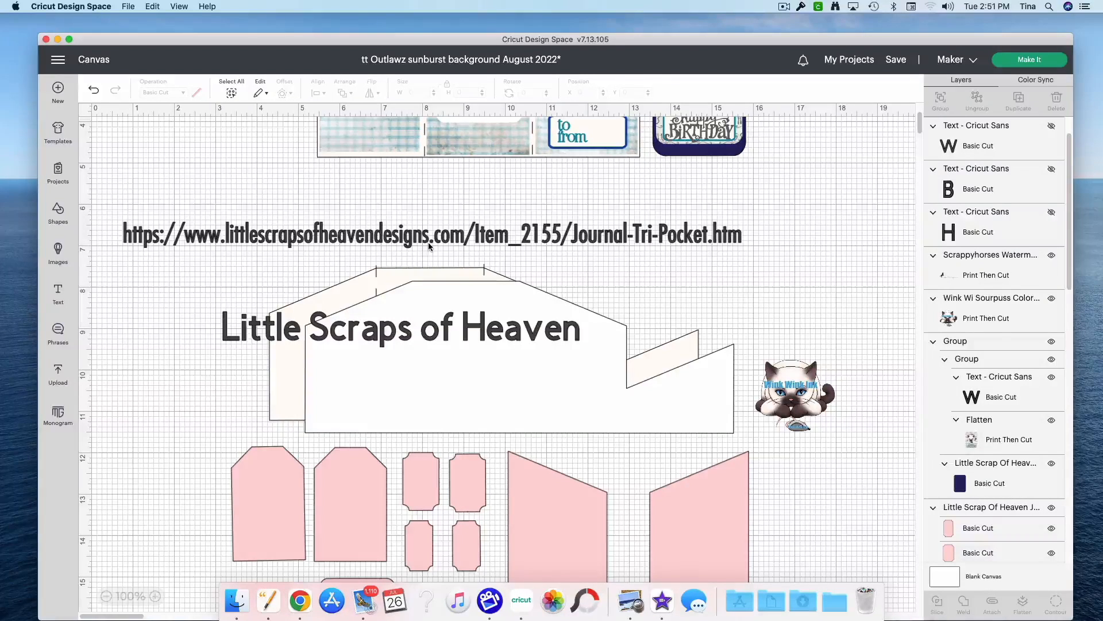
pyautogui.click(640, 244)
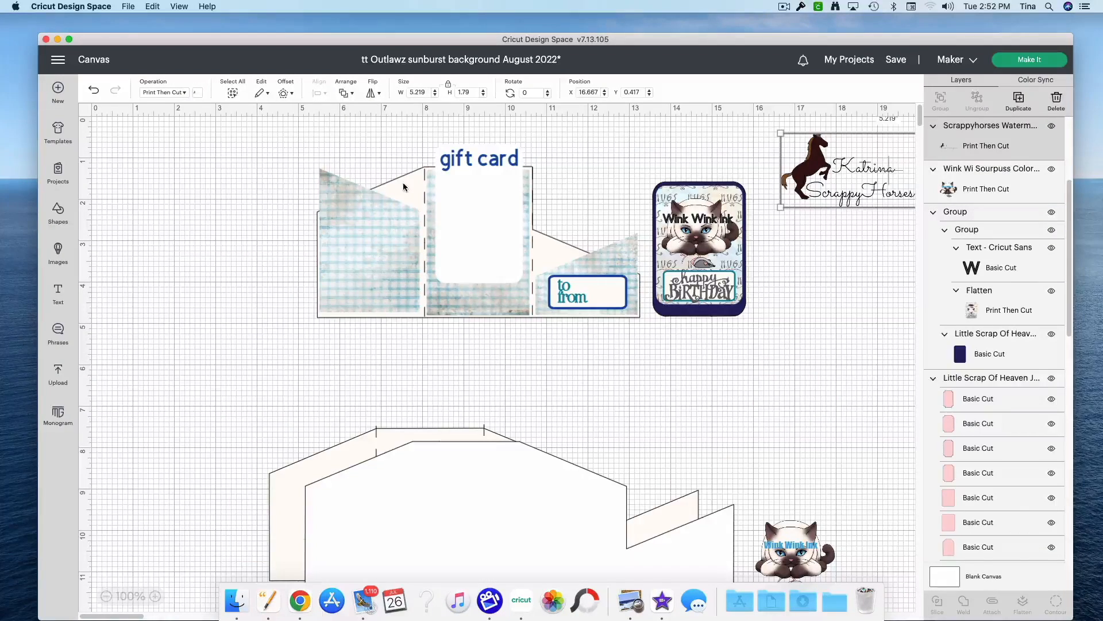
# Step: Move the large cream base lower behind the white one and reposition the to/from pocket panel at about X 10.711, Y 2.61
pyautogui.click(404, 186)
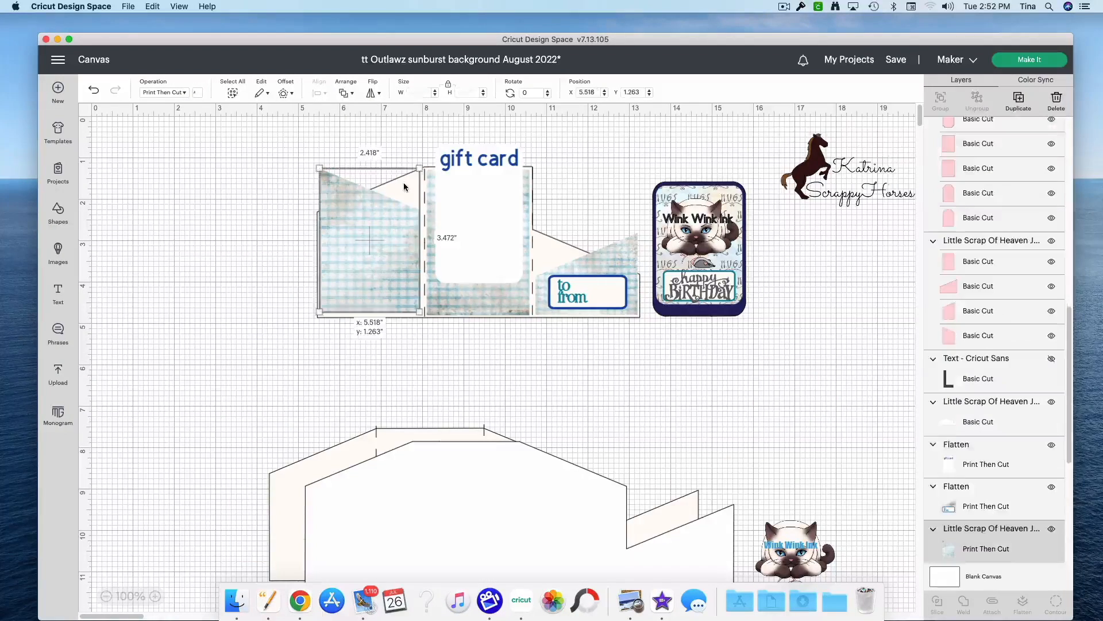
pyautogui.click(402, 321)
pyautogui.moveTo(573, 248); pyautogui.dragTo(584, 332)
pyautogui.moveTo(581, 267); pyautogui.dragTo(617, 248)
pyautogui.moveTo(644, 427); pyautogui.dragTo(640, 473)
pyautogui.moveTo(609, 379); pyautogui.dragTo(593, 268)
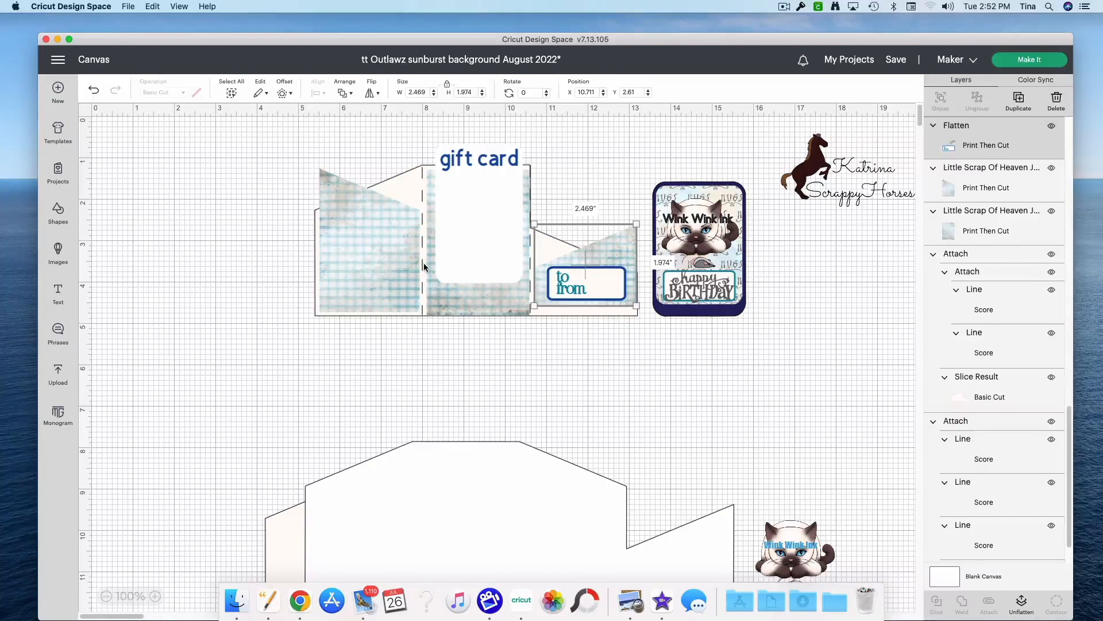
# Step: Move the gift card to about X 8.242, Y 0.974 and the birthday tag over the to/from pocket at about X 11.847, Y 1.292
pyautogui.click(483, 239)
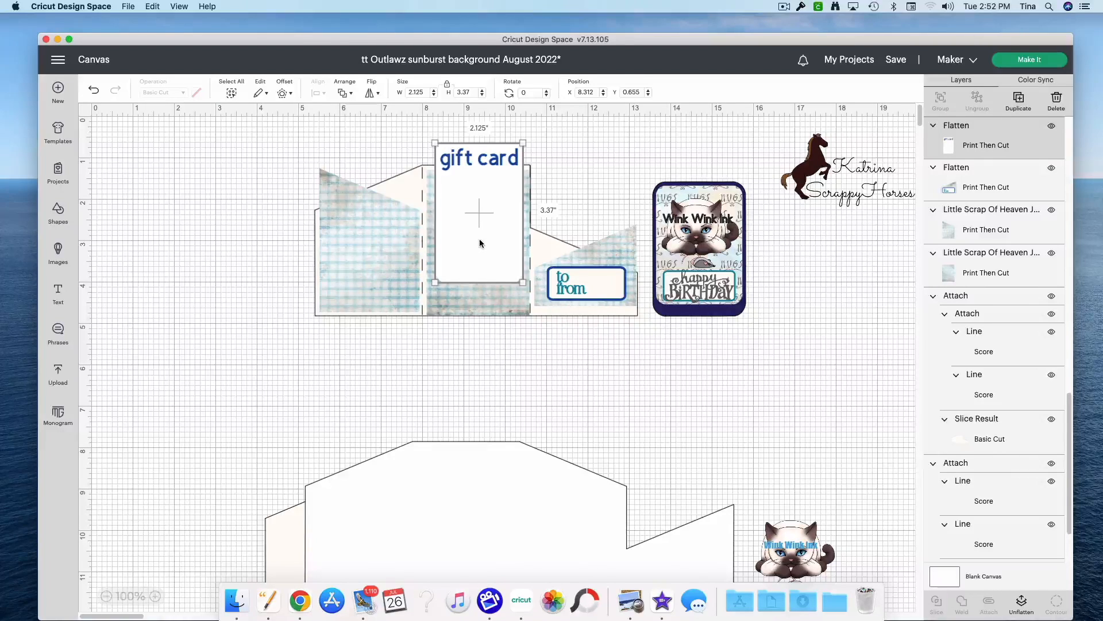
pyautogui.moveTo(480, 242)
pyautogui.mouseDown()
pyautogui.moveTo(475, 225)
pyautogui.moveTo(475, 257)
pyautogui.mouseUp()
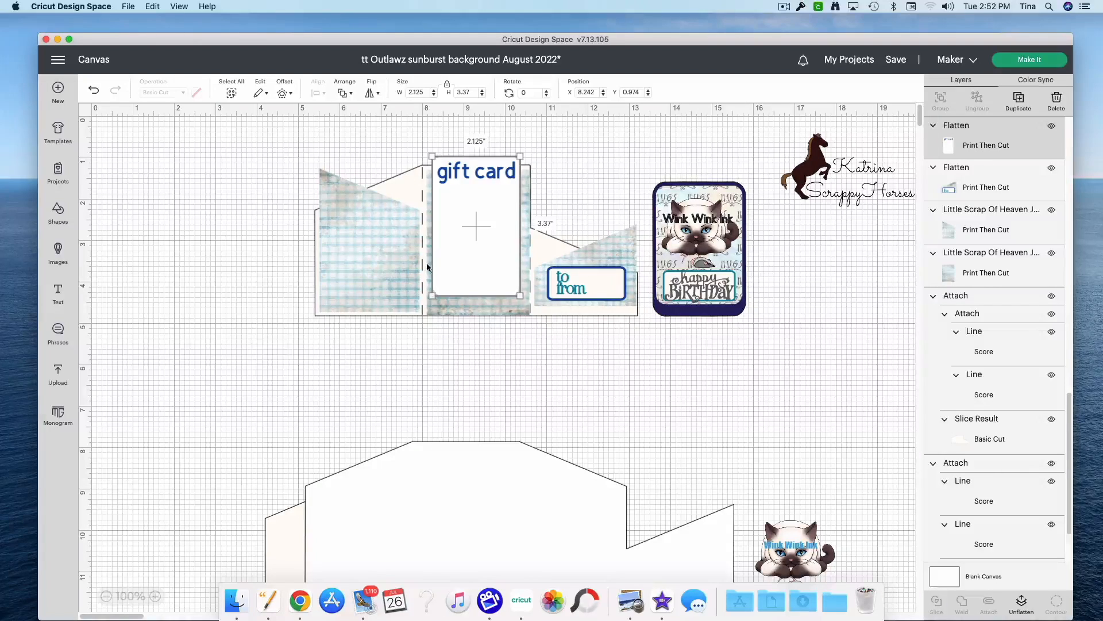
pyautogui.click(737, 289)
pyautogui.moveTo(791, 341); pyautogui.dragTo(654, 291)
# Step: Ungroup the pink tag set and move its larger rounded rectangle to about X 0.985, Y 9.039
pyautogui.scroll(-5, 680, 348)
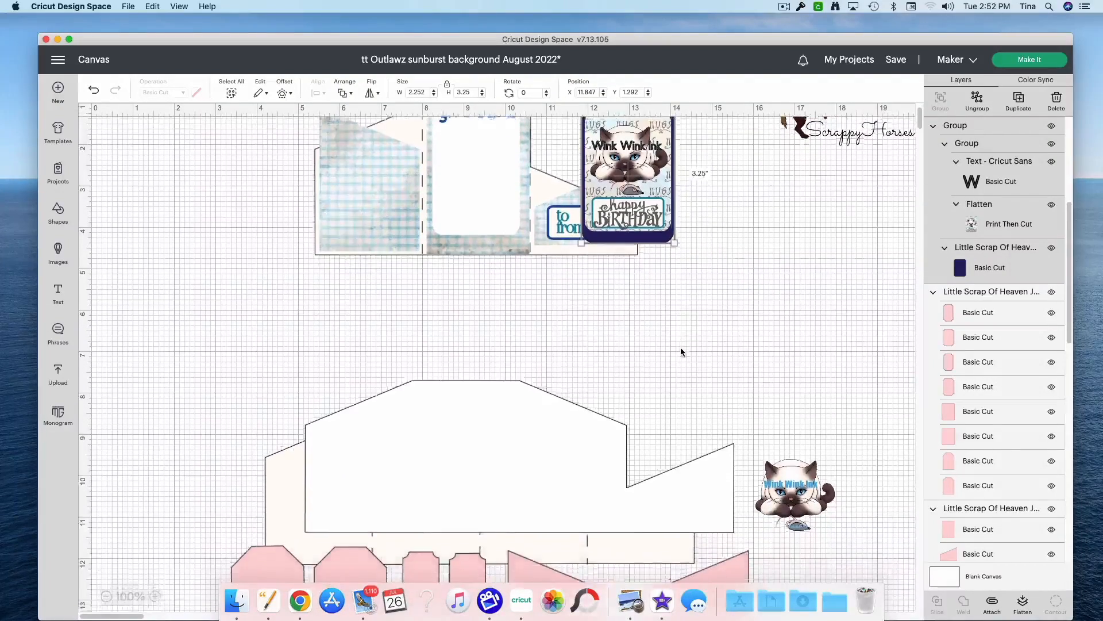
pyautogui.scroll(-5, 681, 352)
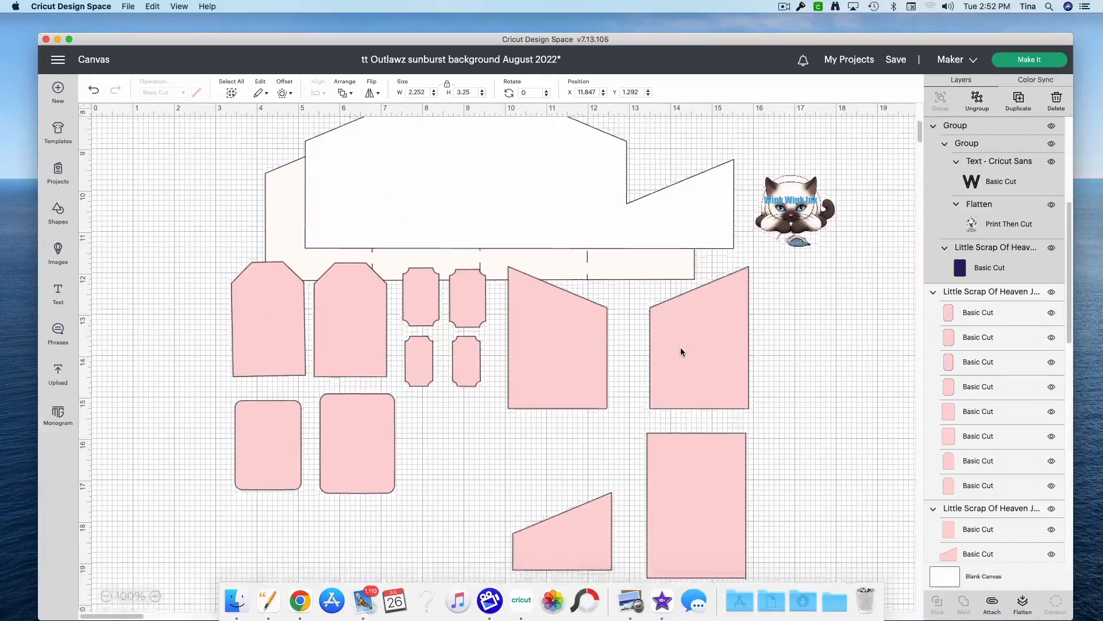
pyautogui.scroll(-1, 681, 351)
pyautogui.moveTo(363, 432); pyautogui.dragTo(322, 492)
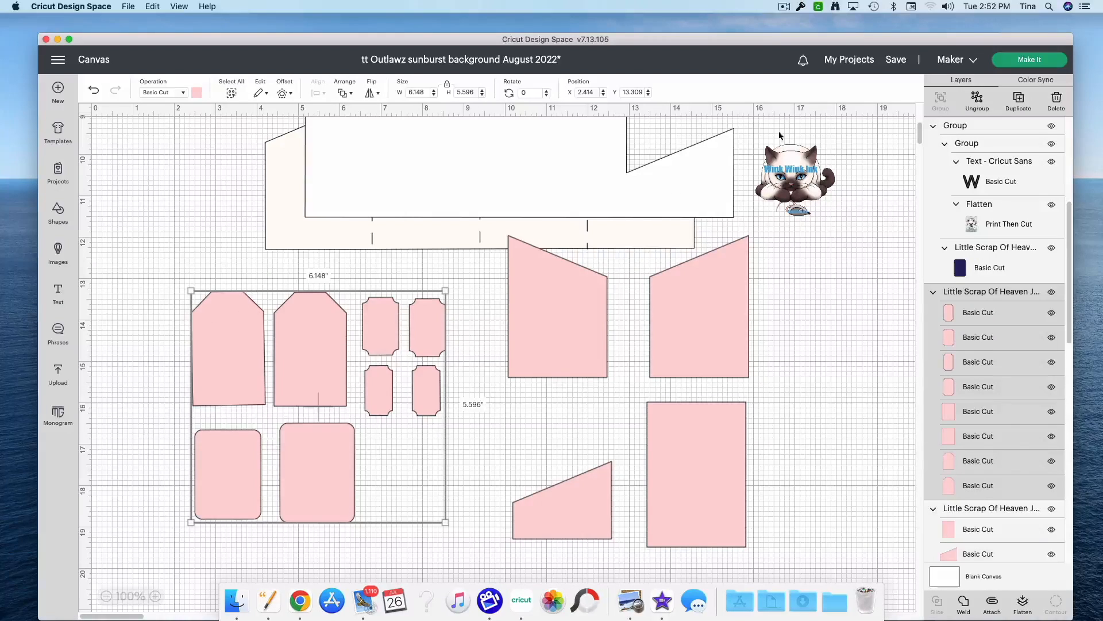
pyautogui.click(977, 101)
pyautogui.moveTo(330, 490); pyautogui.dragTo(182, 180)
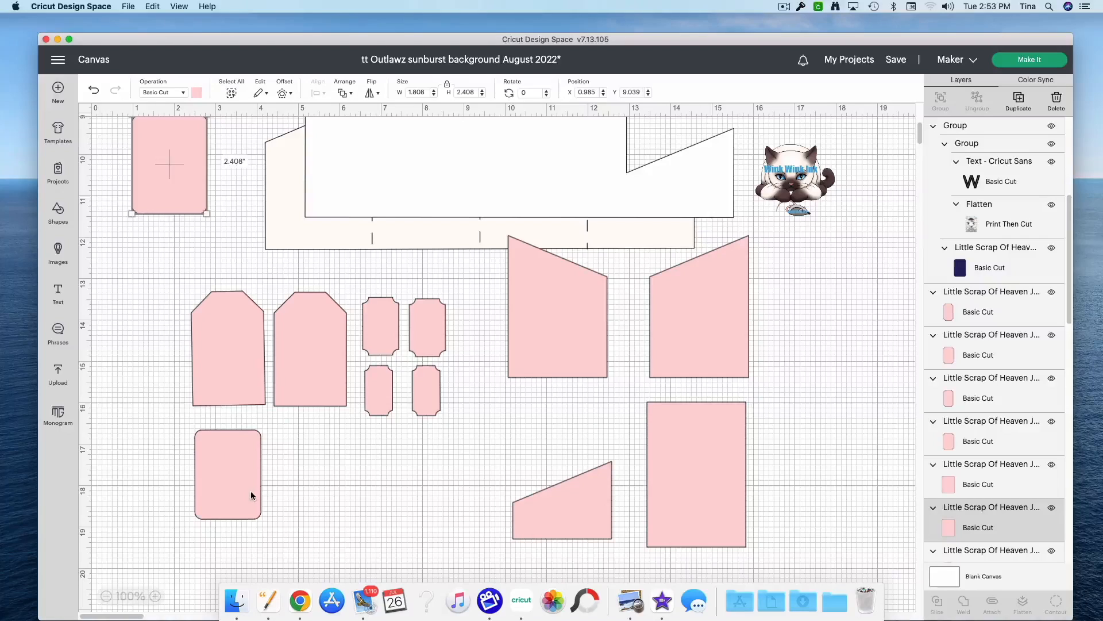
# Step: Delete the loose pink tags and small ticket shapes, keeping the larger rounded rectangle and the grouped pocket panels
pyautogui.moveTo(145, 327); pyautogui.dragTo(457, 536)
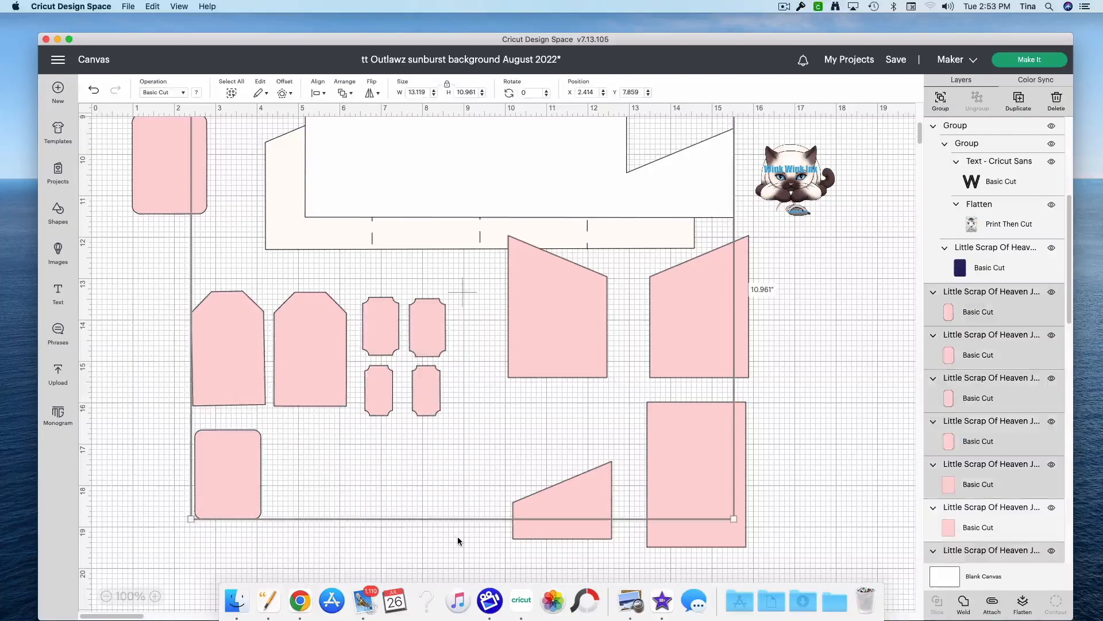
pyautogui.click(443, 553)
pyautogui.moveTo(416, 391)
pyautogui.mouseDown()
pyautogui.moveTo(411, 412)
pyautogui.moveTo(403, 400)
pyautogui.mouseUp()
pyautogui.moveTo(176, 317); pyautogui.dragTo(402, 472)
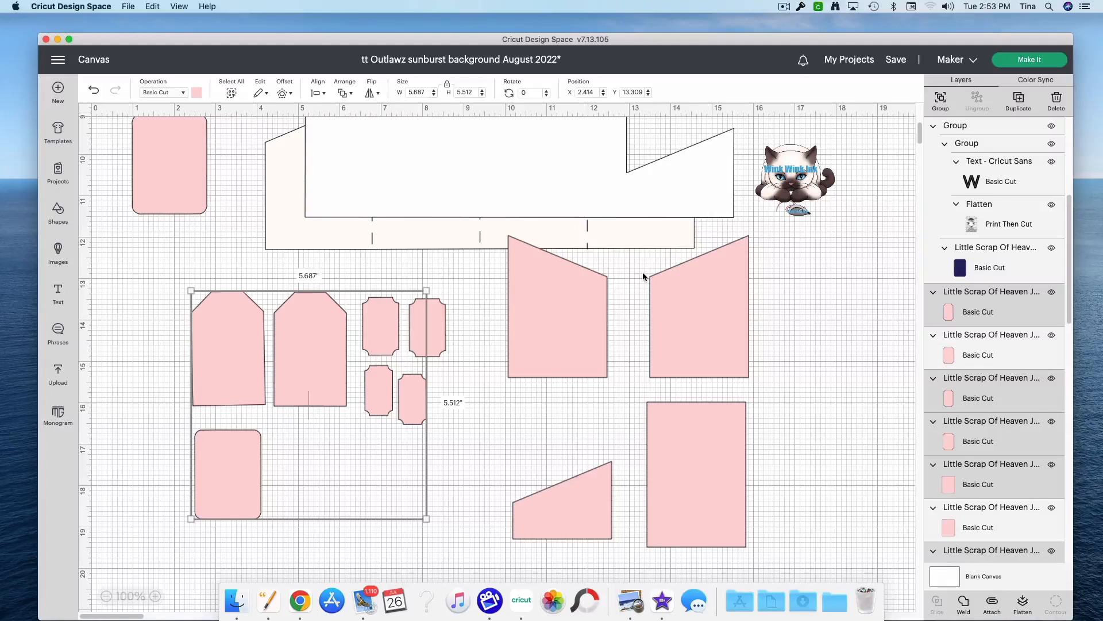
pyautogui.press('Delete')
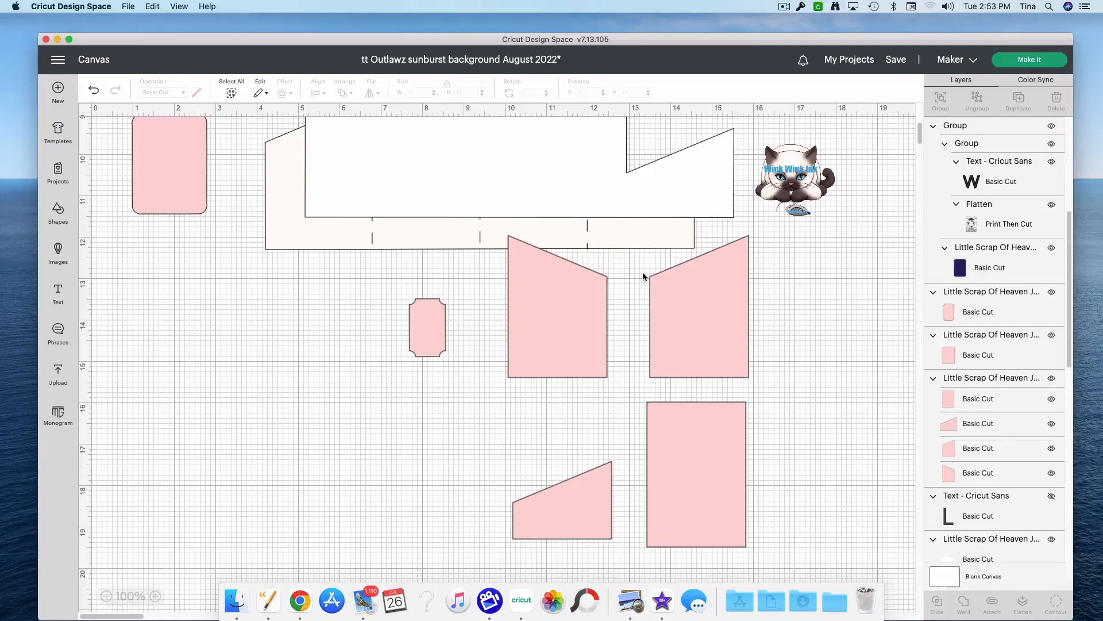
pyautogui.click(428, 333)
pyautogui.click(1055, 100)
# Step: Move the grouped pink pocket panels to about X 5.716, Y 10.146 and ungroup them
pyautogui.moveTo(669, 482); pyautogui.dragTo(460, 514)
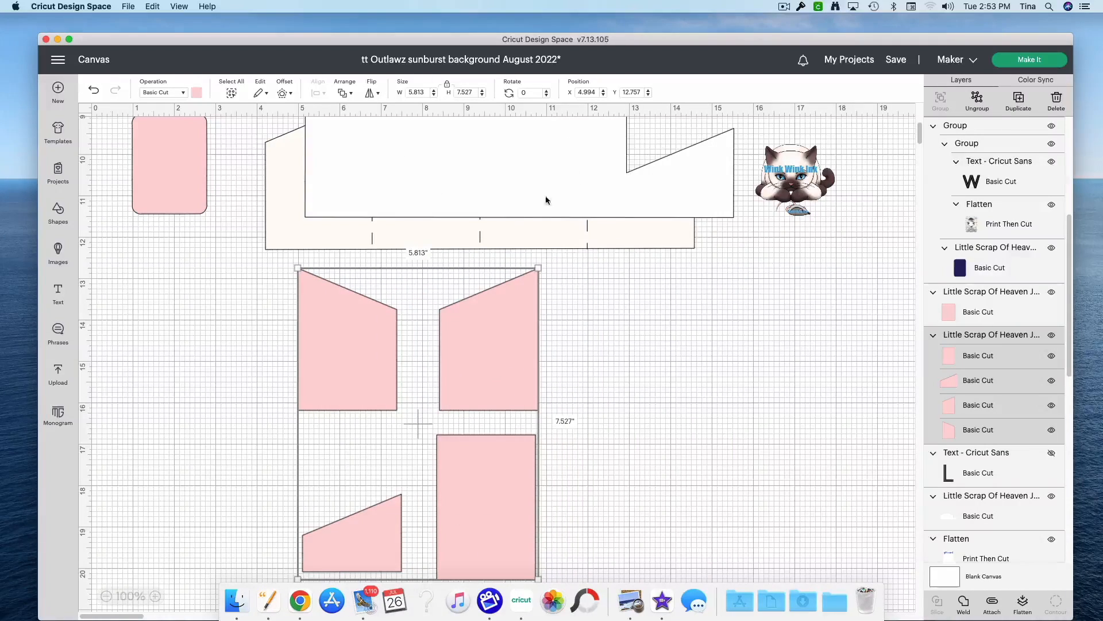
pyautogui.scroll(5, 678, 400)
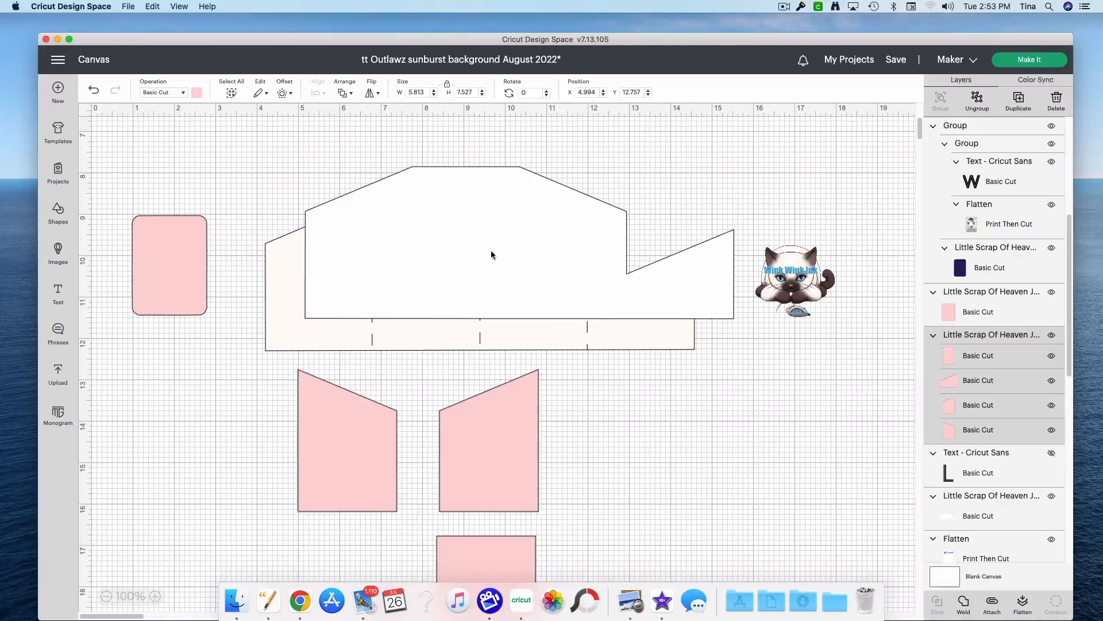
pyautogui.moveTo(501, 403); pyautogui.dragTo(531, 295)
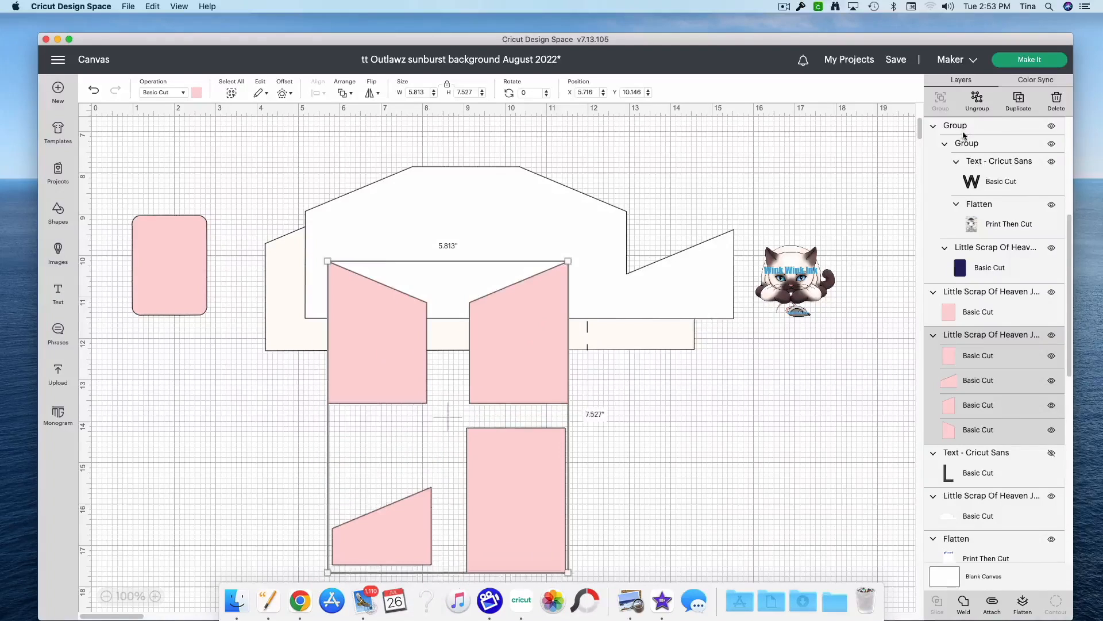
pyautogui.click(975, 104)
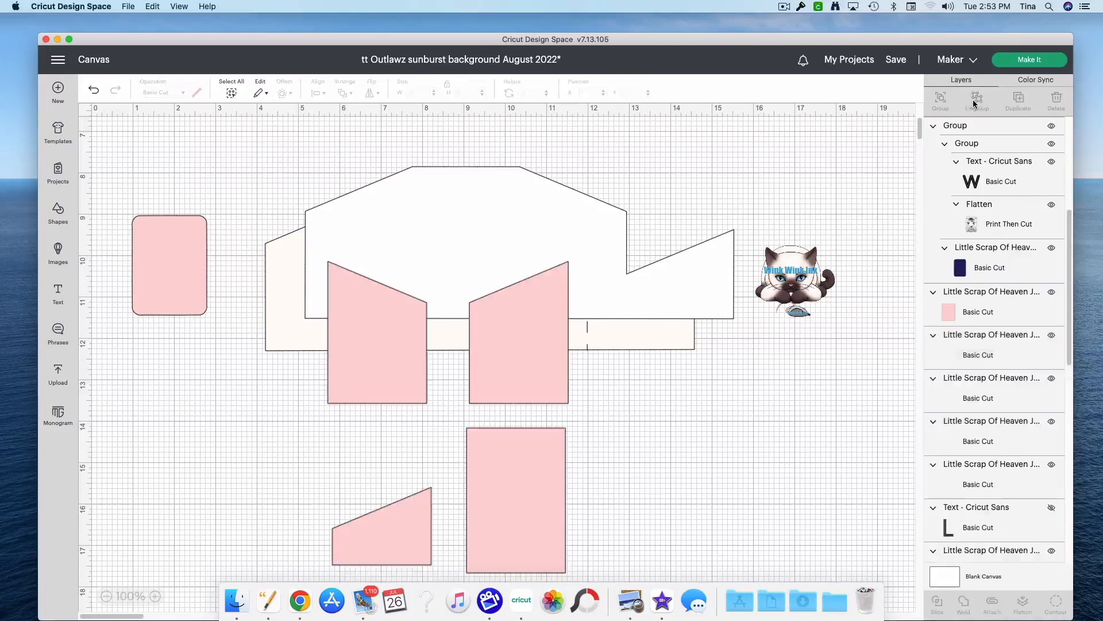
# Step: Lay the pink rectangle, both slanted panels and the short pocket piece over their matching sections of the white base
pyautogui.moveTo(524, 500); pyautogui.dragTo(456, 247)
pyautogui.moveTo(382, 355); pyautogui.dragTo(577, 269)
pyautogui.moveTo(539, 351); pyautogui.dragTo(380, 264)
pyautogui.moveTo(381, 265); pyautogui.dragTo(382, 263)
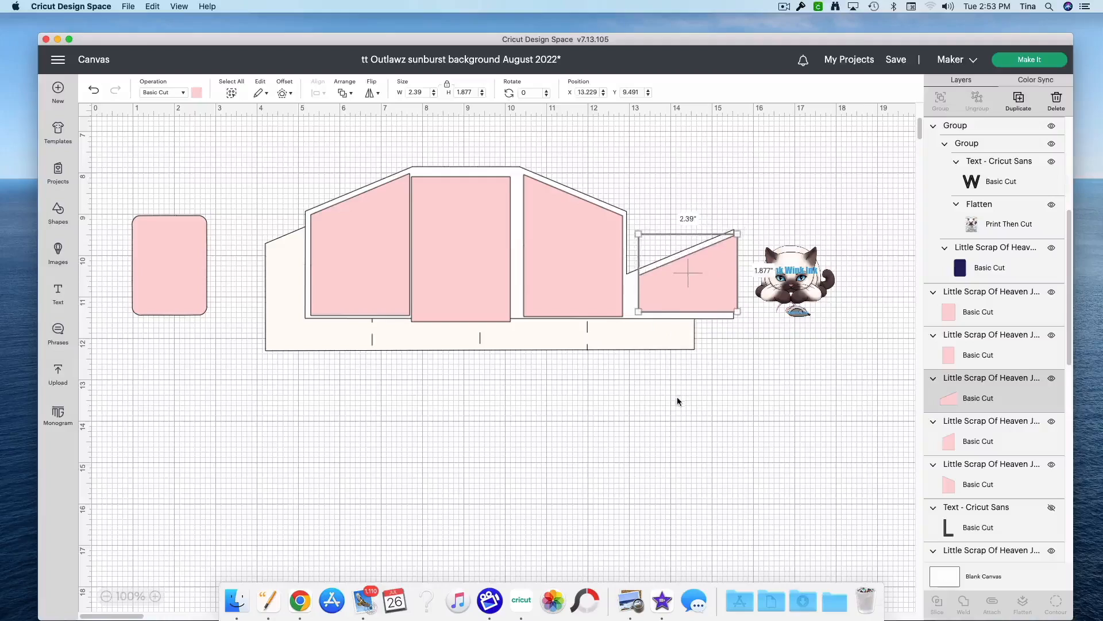
# Step: Pull the patterned slanted panel and to/from pocket off the cream base and place their matching pink pieces near them
pyautogui.scroll(5, 677, 397)
pyautogui.moveTo(384, 292); pyautogui.dragTo(219, 279)
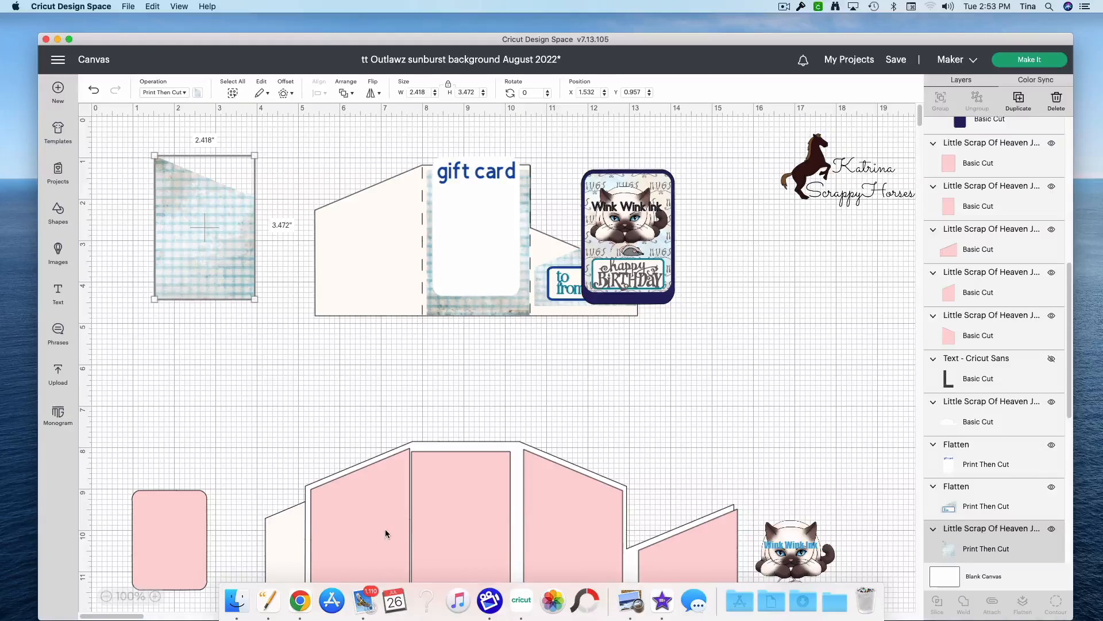
pyautogui.scroll(-2, 659, 470)
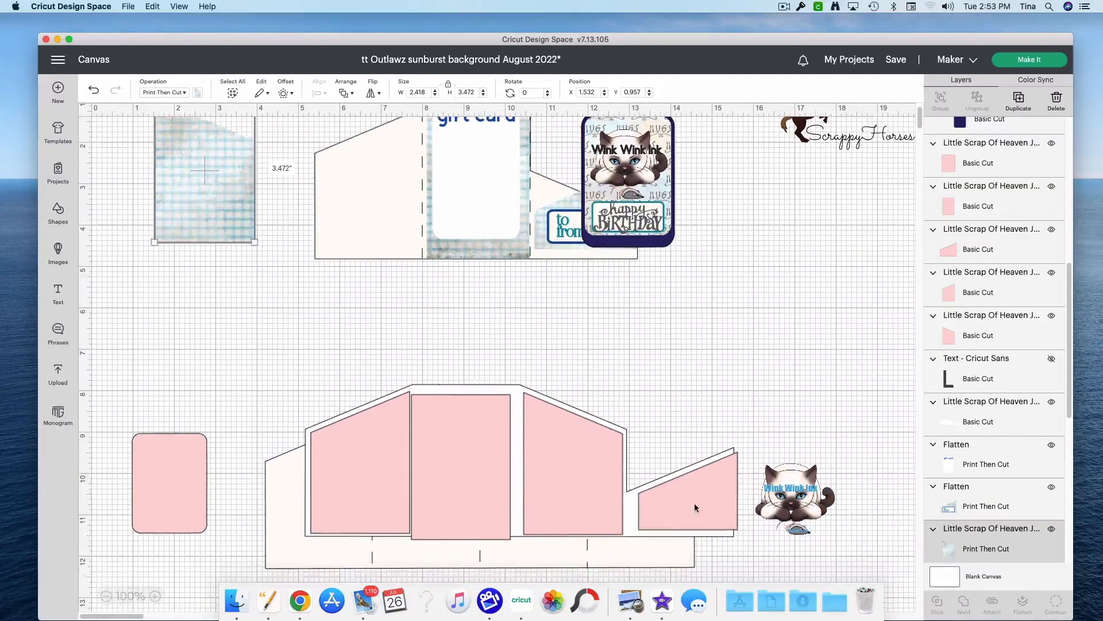
pyautogui.moveTo(583, 495); pyautogui.dragTo(204, 377)
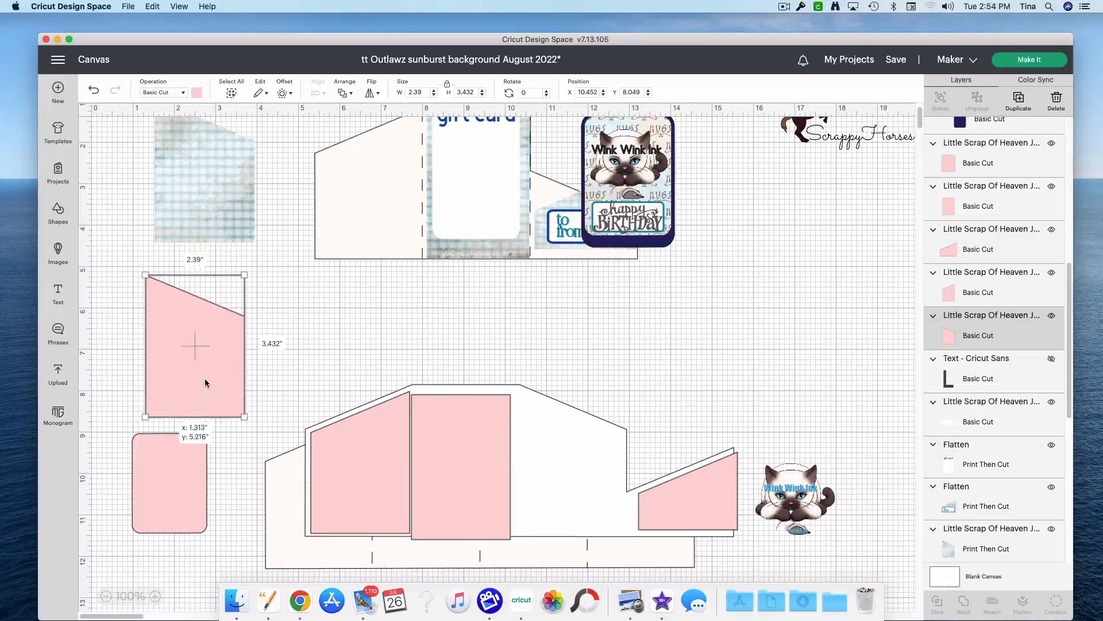
pyautogui.moveTo(540, 246); pyautogui.dragTo(386, 355)
pyautogui.moveTo(670, 508); pyautogui.dragTo(505, 333)
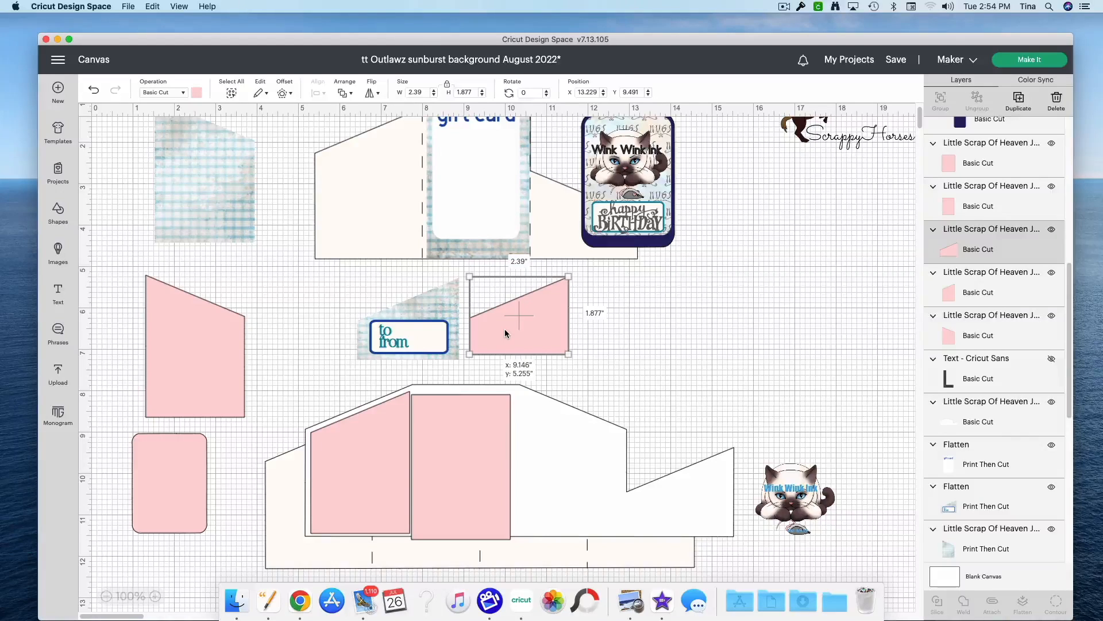
# Step: Move the pink rectangle over the gift card panel at about X 8.14, Y 1.13
pyautogui.click(466, 502)
pyautogui.moveTo(473, 491); pyautogui.dragTo(484, 215)
pyautogui.scroll(2, 608, 328)
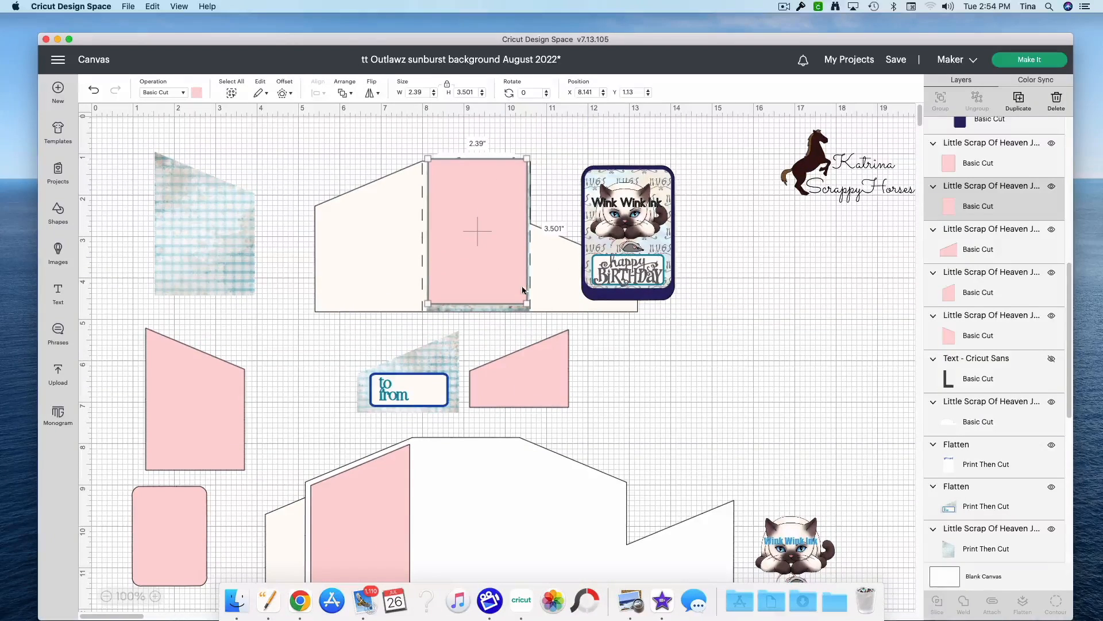
pyautogui.moveTo(460, 272); pyautogui.dragTo(461, 275)
# Step: Delete the spare pink slanted panel and gather the cat image and rounded pink rectangle beside the horse logo, at about X 16.4
pyautogui.moveTo(360, 517); pyautogui.dragTo(823, 362)
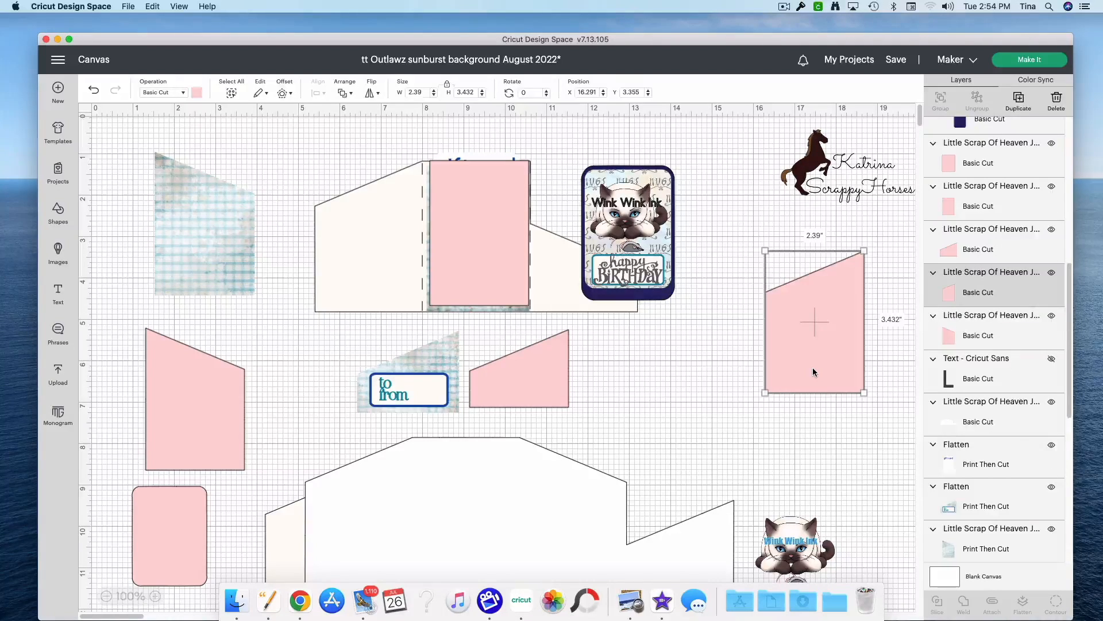
pyautogui.press('Delete')
pyautogui.moveTo(777, 532); pyautogui.dragTo(788, 165)
pyautogui.scroll(-3, 762, 375)
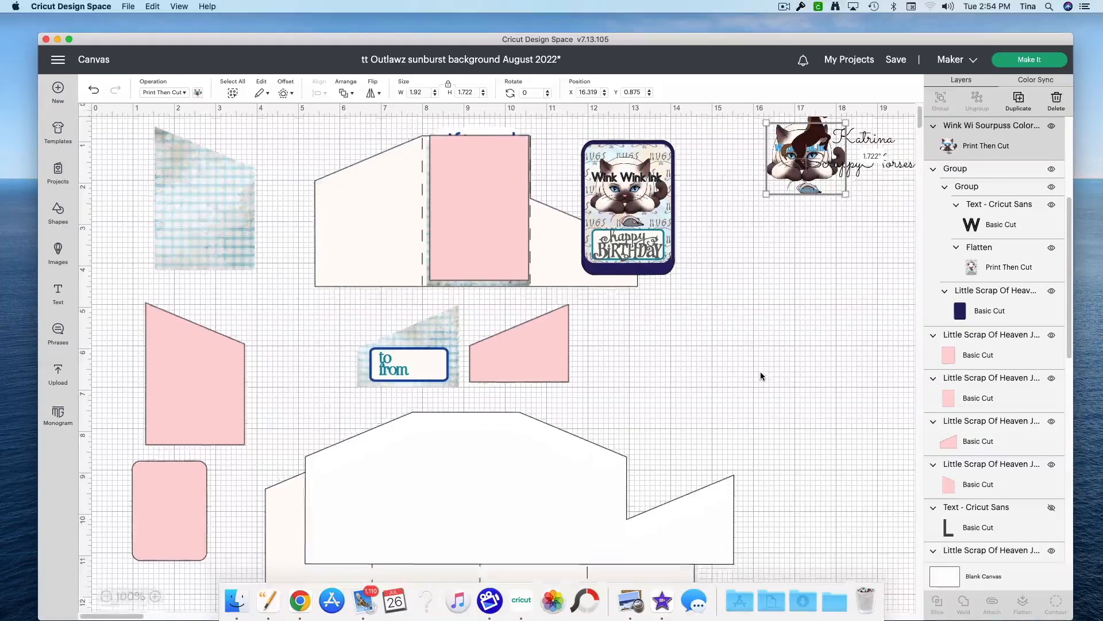
pyautogui.moveTo(185, 502); pyautogui.dragTo(840, 188)
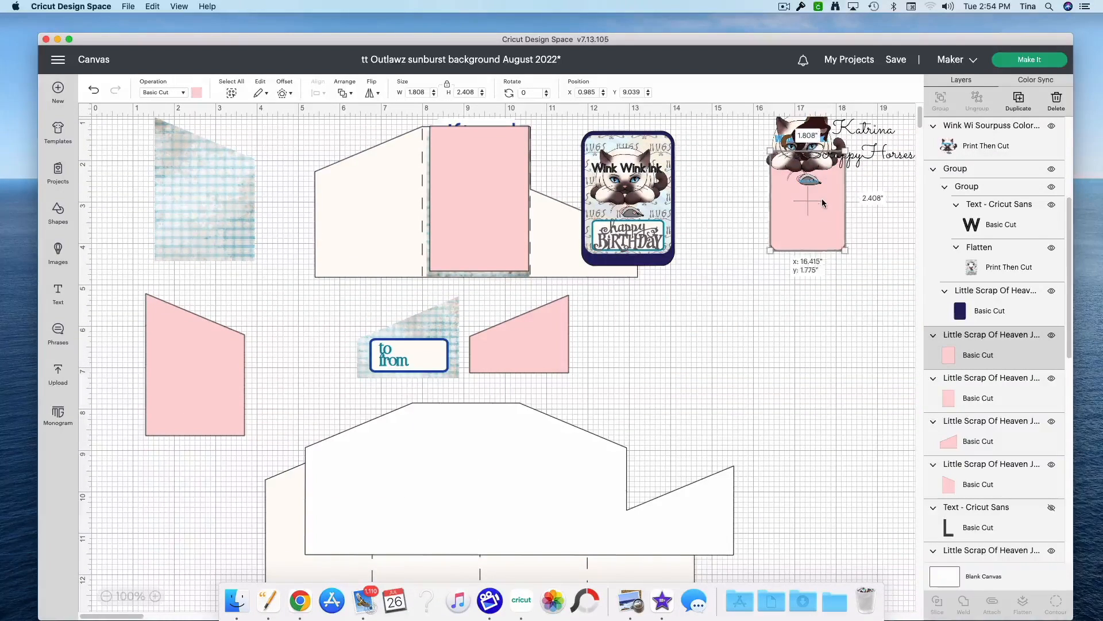
# Step: Move the remaining pink slanted panel to about X 1.73, Y 4.938 and set its operation to Print Then Cut
pyautogui.moveTo(198, 398)
pyautogui.mouseDown()
pyautogui.moveTo(213, 372)
pyautogui.moveTo(215, 388)
pyautogui.mouseUp()
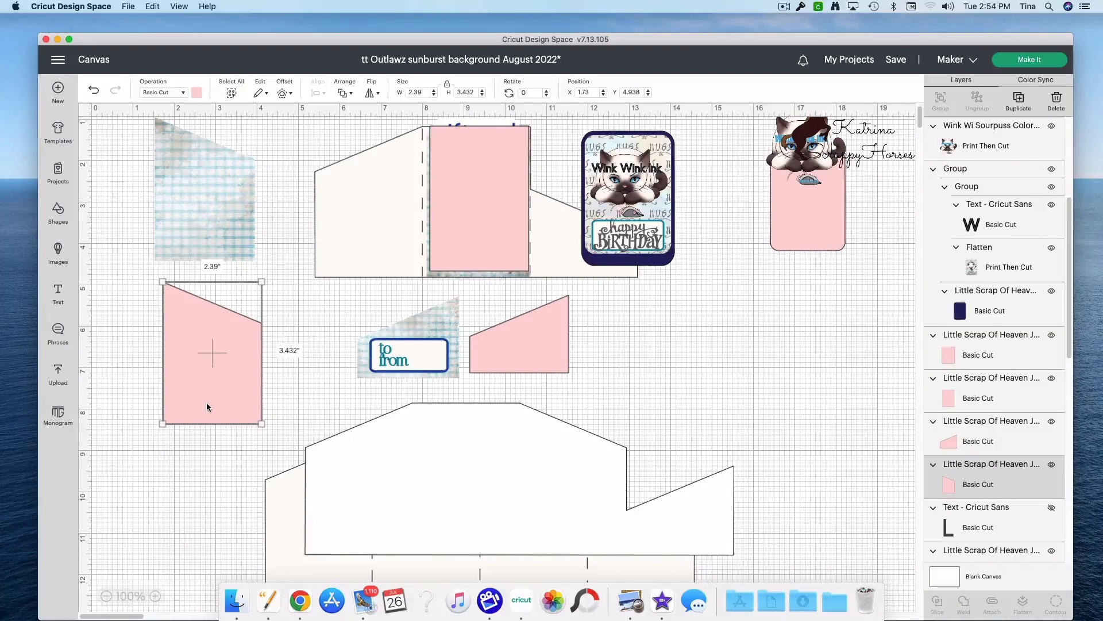
pyautogui.click(184, 94)
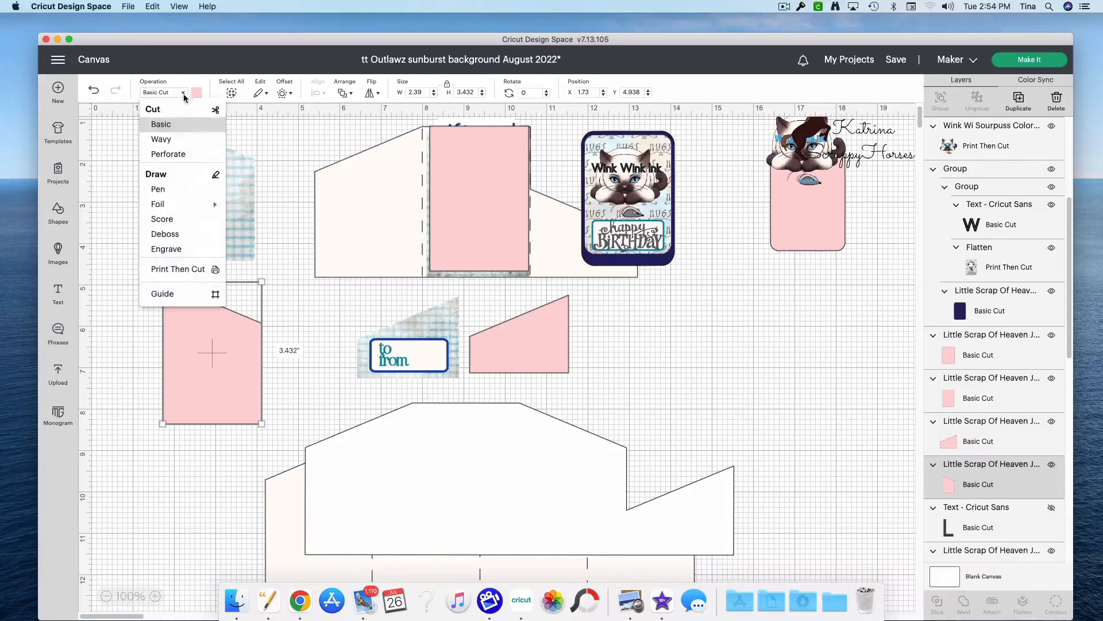
pyautogui.click(169, 266)
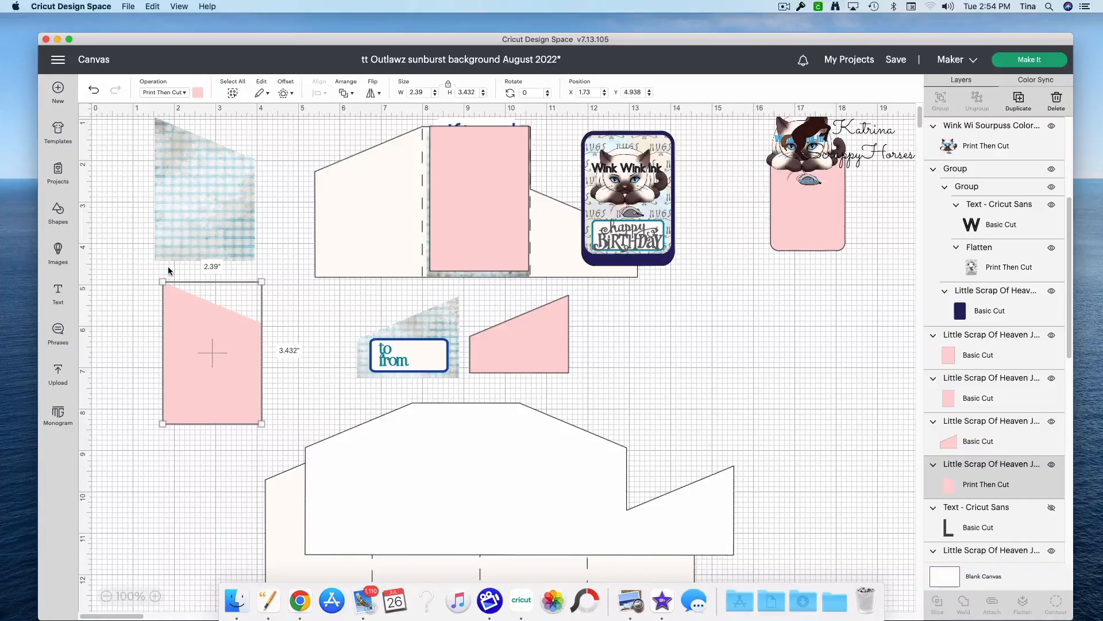
# Step: Change the slanted panel's print type to Pattern and fill it with the faded blue plaid design
pyautogui.click(197, 93)
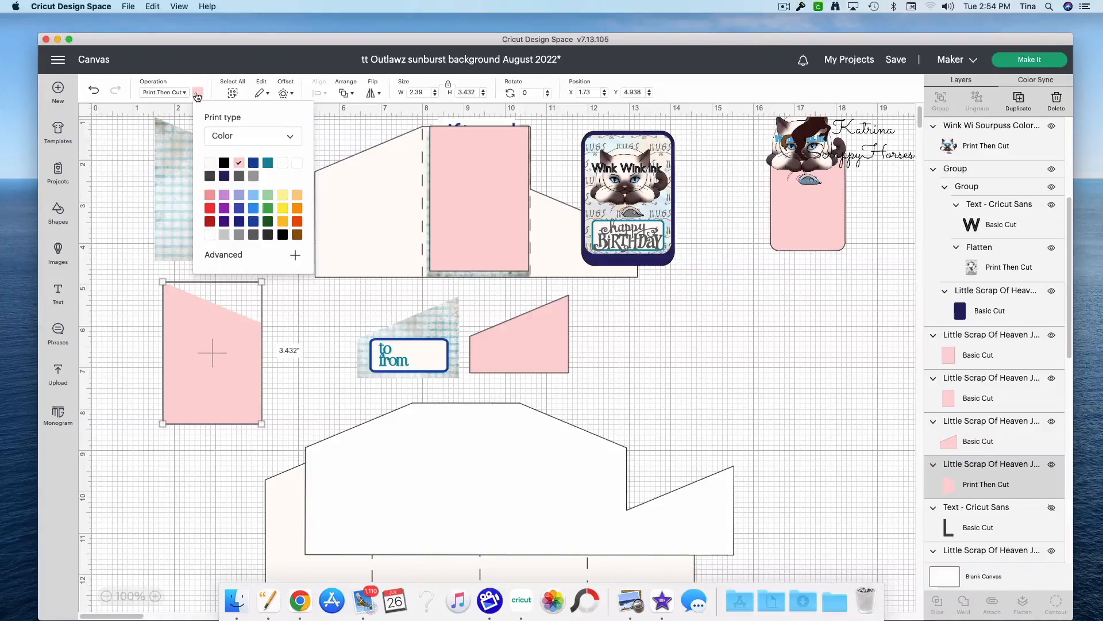
pyautogui.click(218, 137)
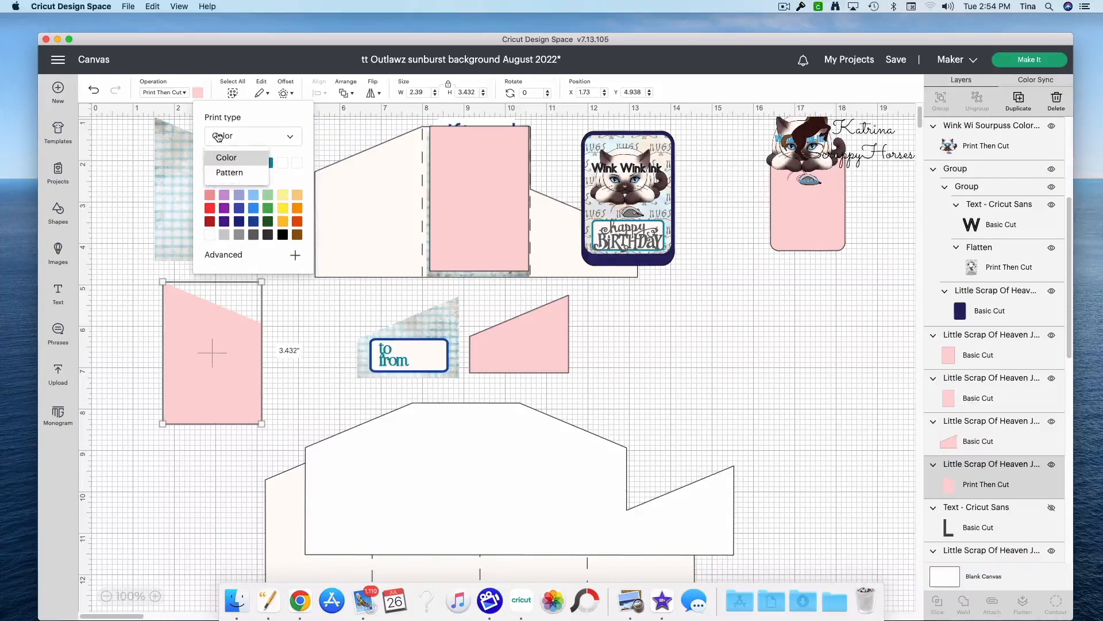
pyautogui.click(227, 179)
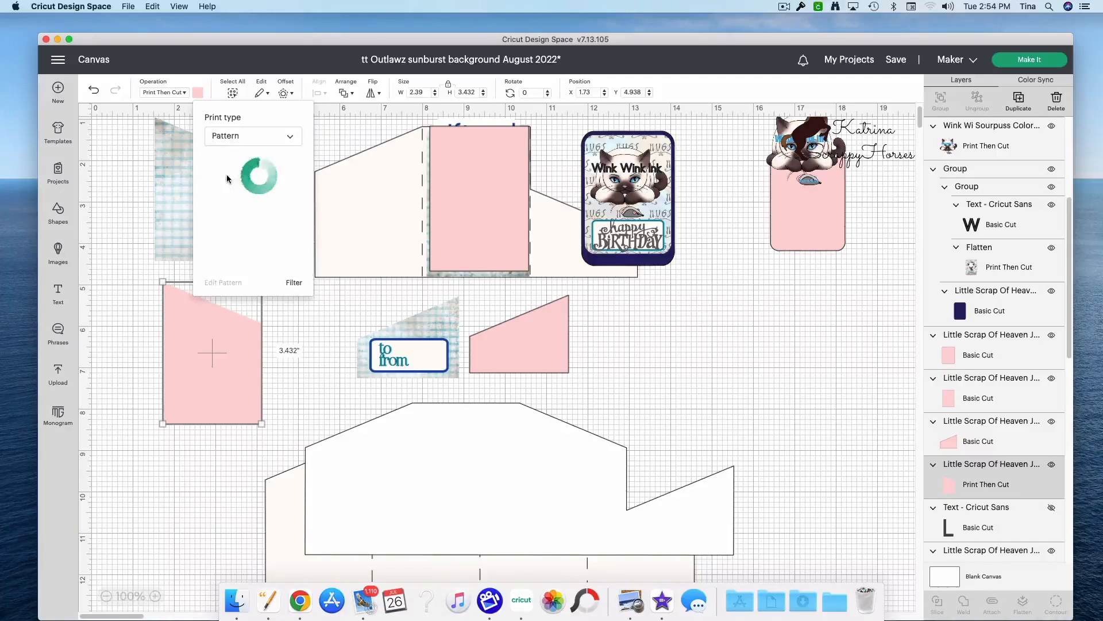
pyautogui.scroll(-10, 275, 256)
pyautogui.scroll(5, 276, 251)
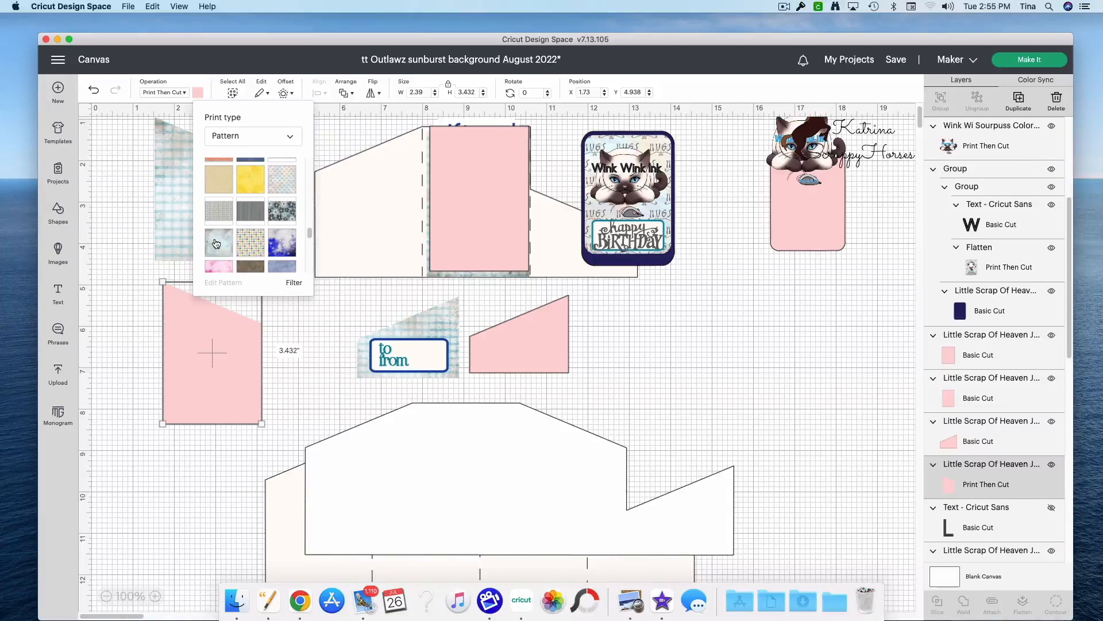
pyautogui.click(216, 243)
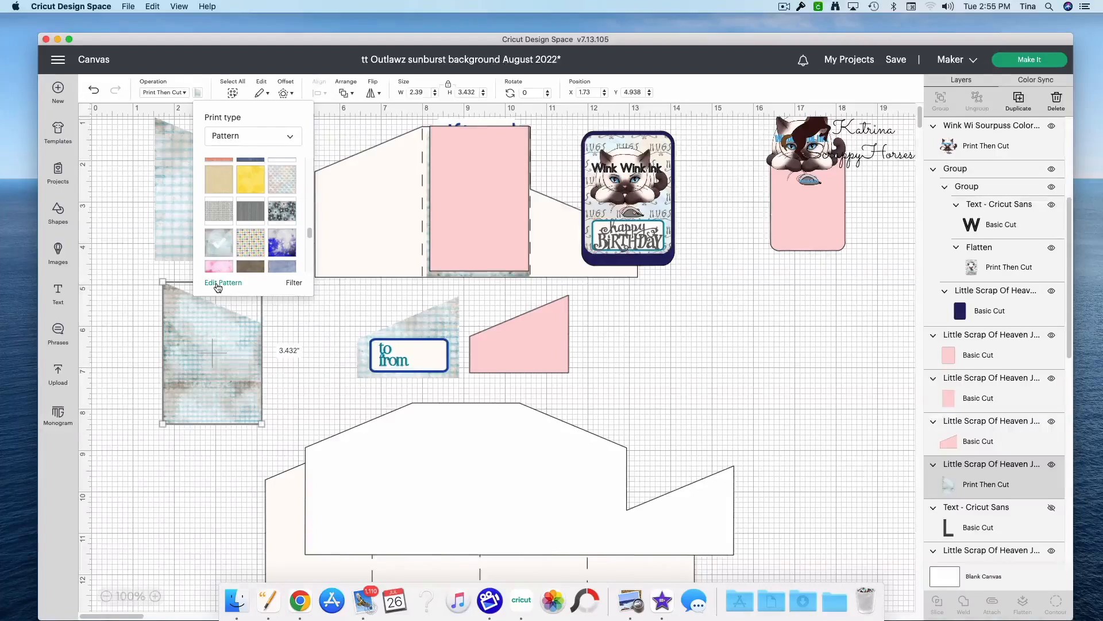
# Step: Edit the slanted panel's pattern to scale 197, horizontal offset -4 and vertical offset -13
pyautogui.click(217, 284)
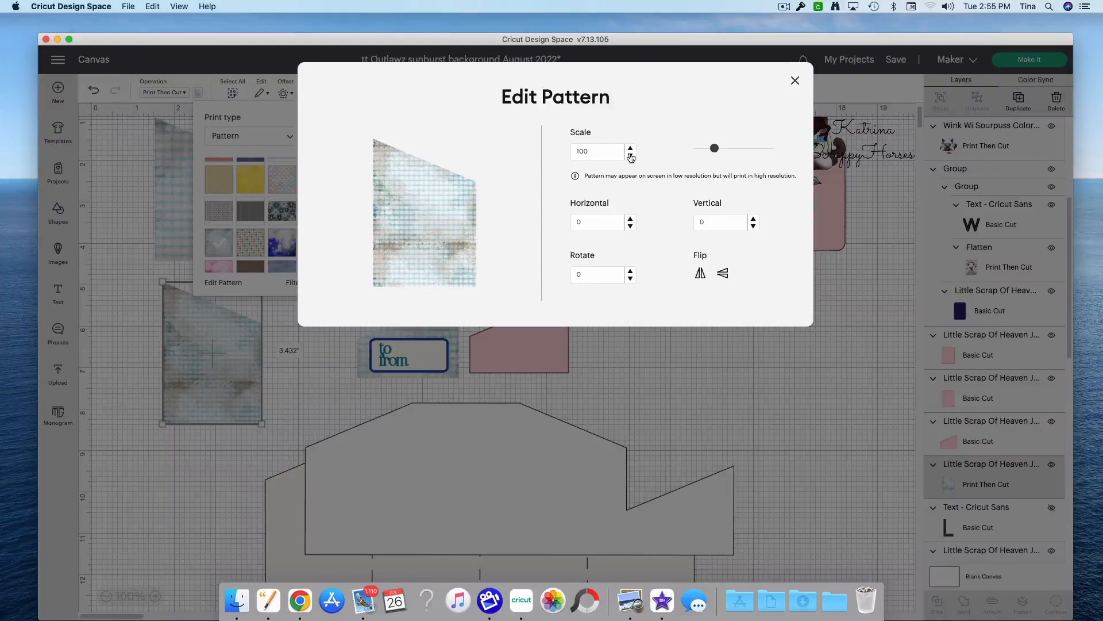
pyautogui.moveTo(716, 151); pyautogui.dragTo(732, 152)
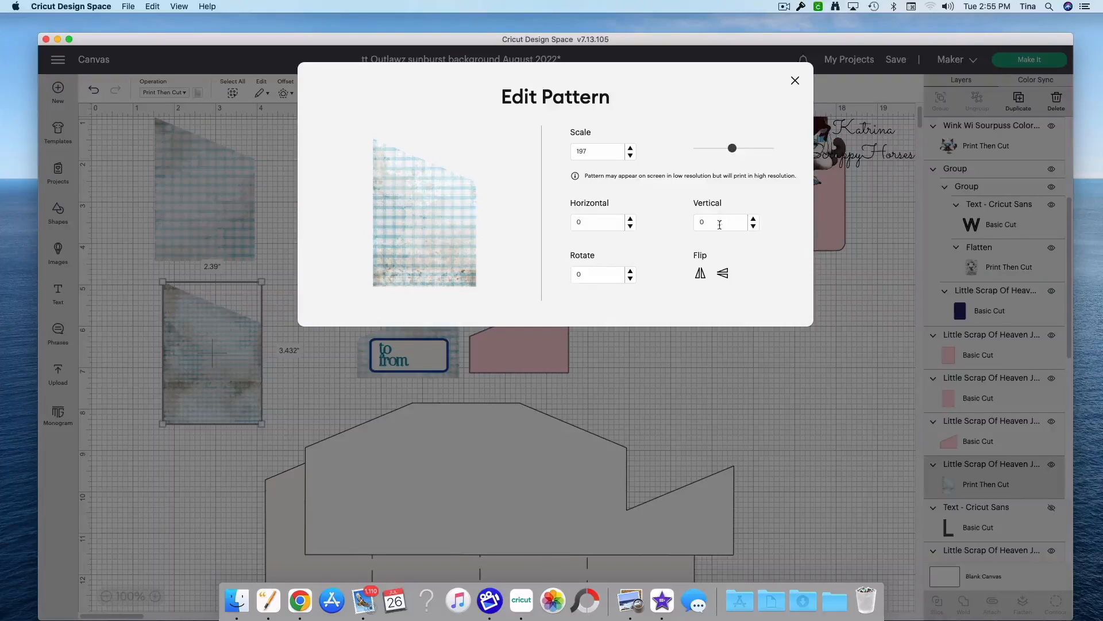
pyautogui.click(630, 226)
pyautogui.click(631, 226)
pyautogui.click(631, 225)
pyautogui.click(630, 226)
pyautogui.click(753, 226)
pyautogui.click(753, 226)
pyautogui.click(752, 226)
pyautogui.click(753, 226)
pyautogui.click(754, 227)
pyautogui.click(754, 227)
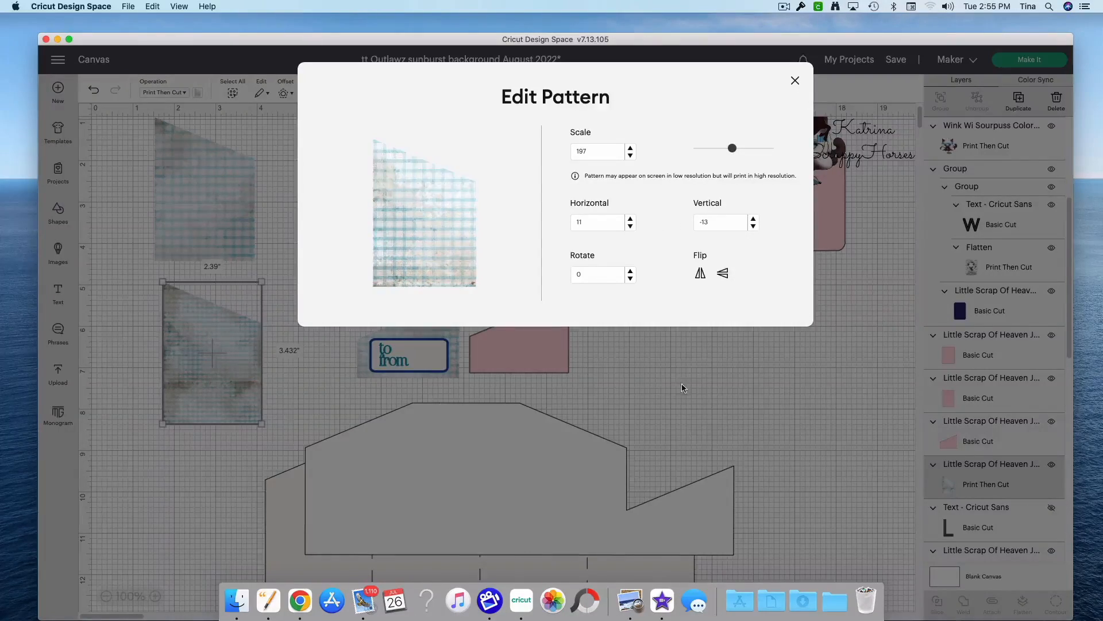
pyautogui.click(683, 387)
# Step: Move the birthday tag clear of the cream base and place the short pink pocket and the newly patterned panel on it
pyautogui.moveTo(202, 387); pyautogui.dragTo(188, 430)
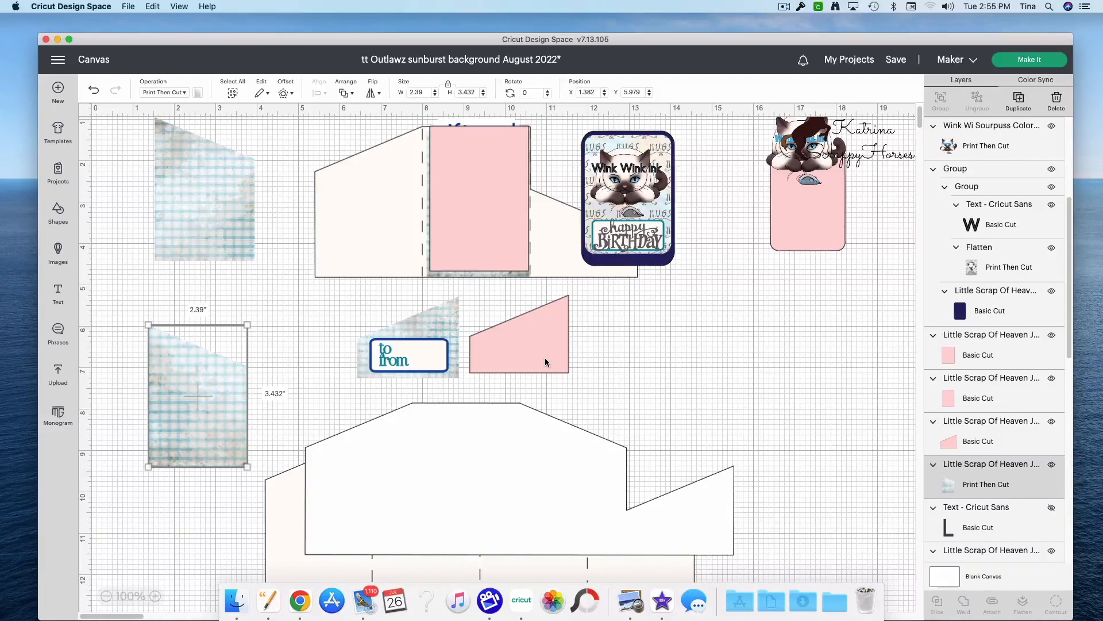
pyautogui.moveTo(544, 359); pyautogui.dragTo(530, 364)
pyautogui.moveTo(597, 242); pyautogui.dragTo(709, 275)
pyautogui.moveTo(482, 344); pyautogui.dragTo(541, 245)
pyautogui.moveTo(150, 421); pyautogui.dragTo(318, 232)
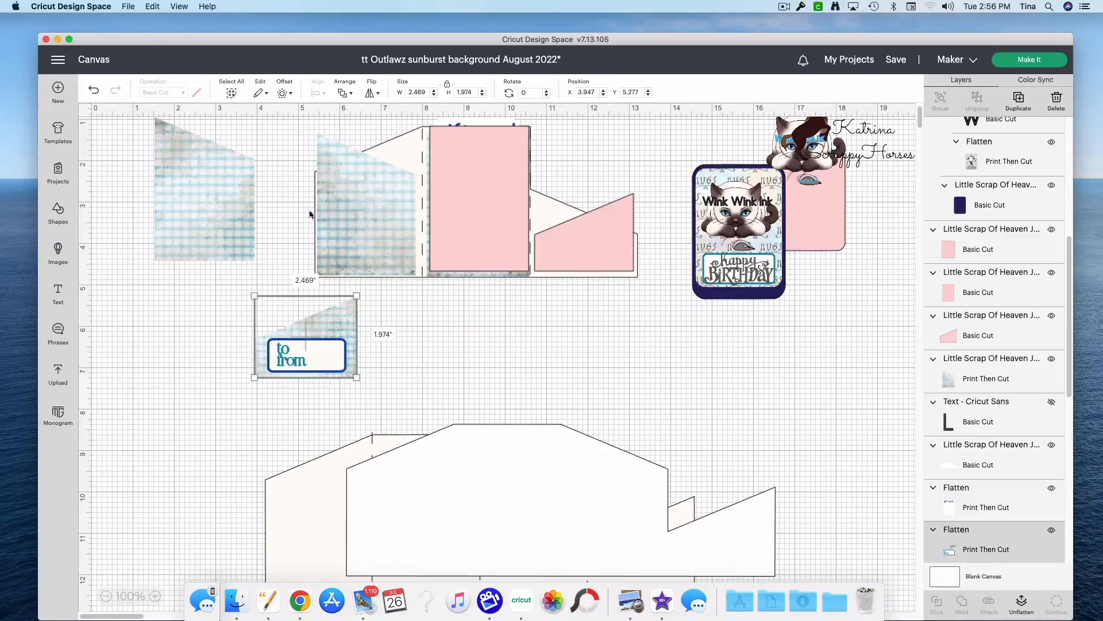
# Step: Move the pink rectangle off the gift card panel and place the short pink pocket piece at about X 7.646, Y 5.352
pyautogui.moveTo(582, 258); pyautogui.dragTo(198, 251)
pyautogui.scroll(-5, 549, 350)
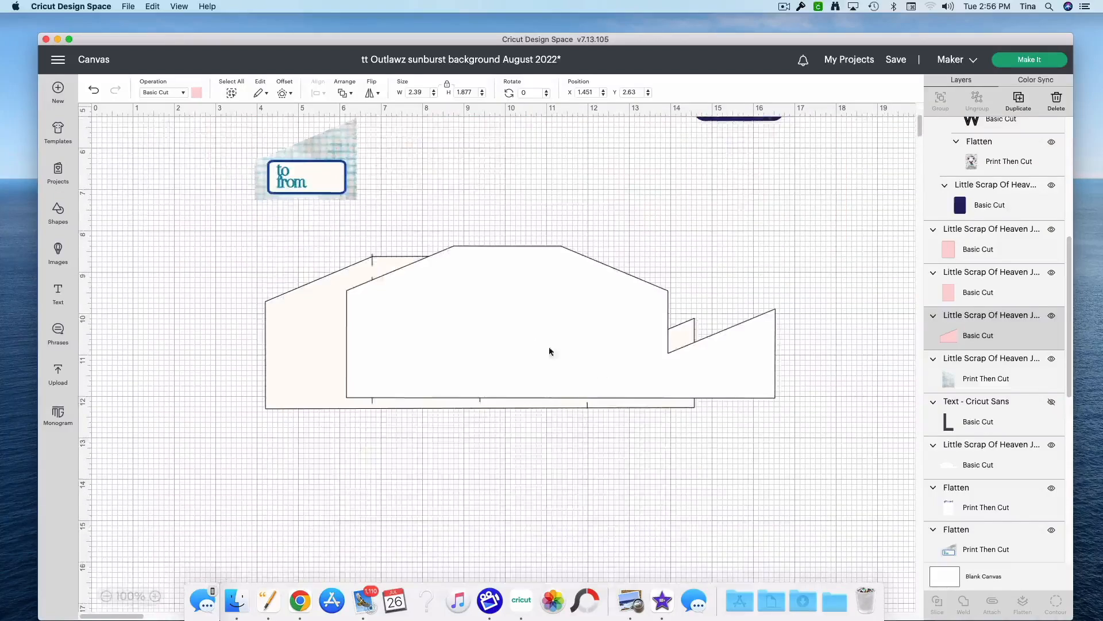
pyautogui.scroll(6, 514, 382)
pyautogui.moveTo(483, 294); pyautogui.dragTo(165, 277)
pyautogui.moveTo(235, 300); pyautogui.dragTo(521, 414)
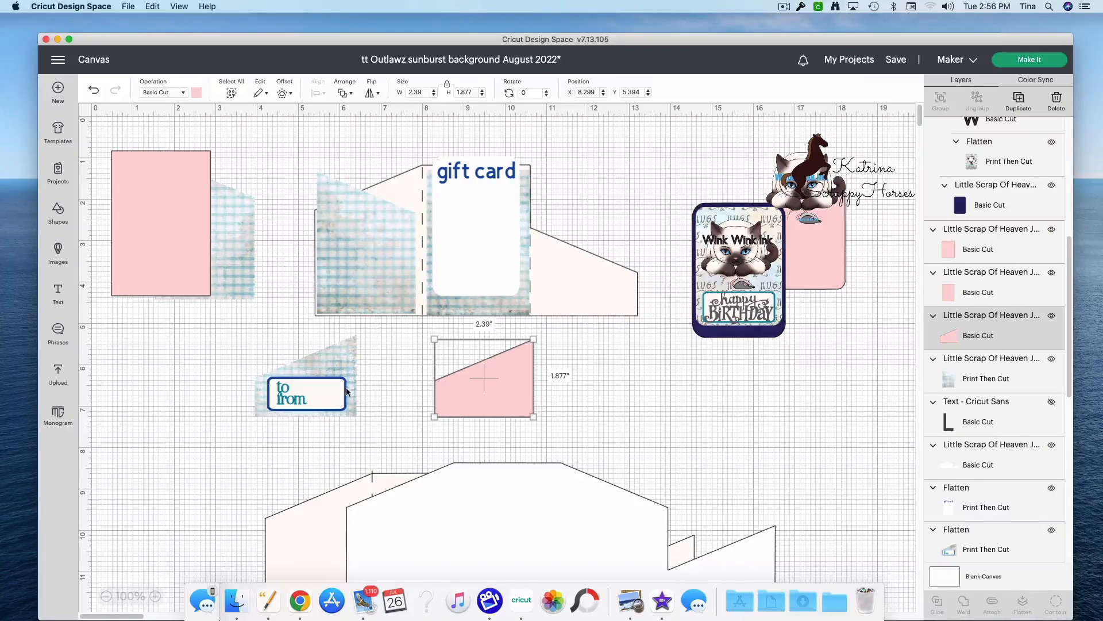
pyautogui.moveTo(463, 377); pyautogui.dragTo(437, 376)
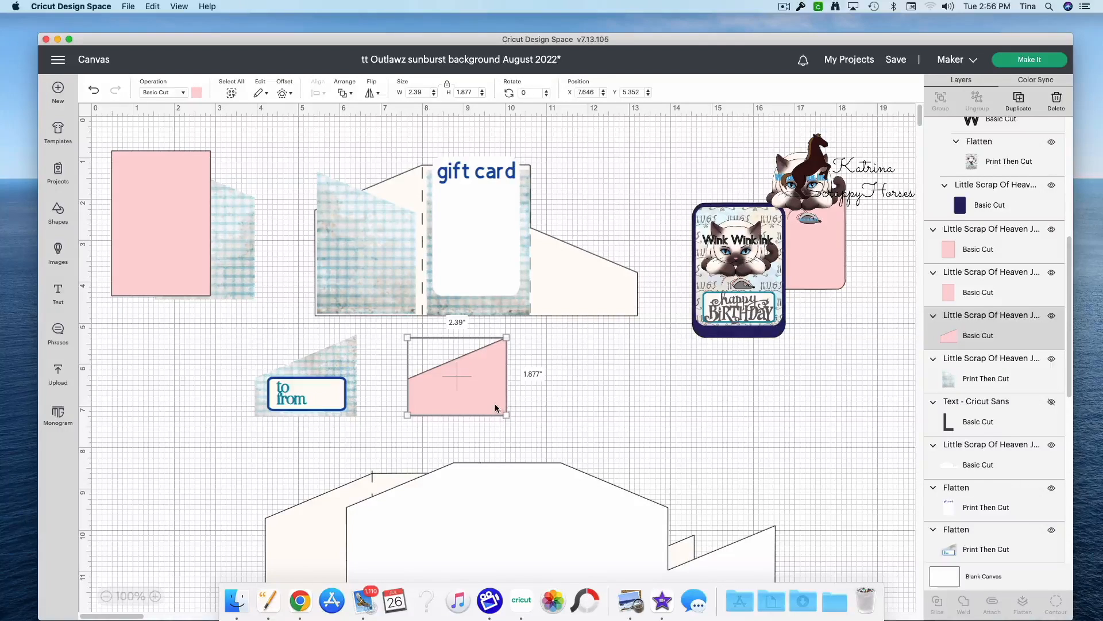
# Step: Set the short pink pocket piece to Print Then Cut and fill it with the faded blue plaid pattern
pyautogui.click(179, 93)
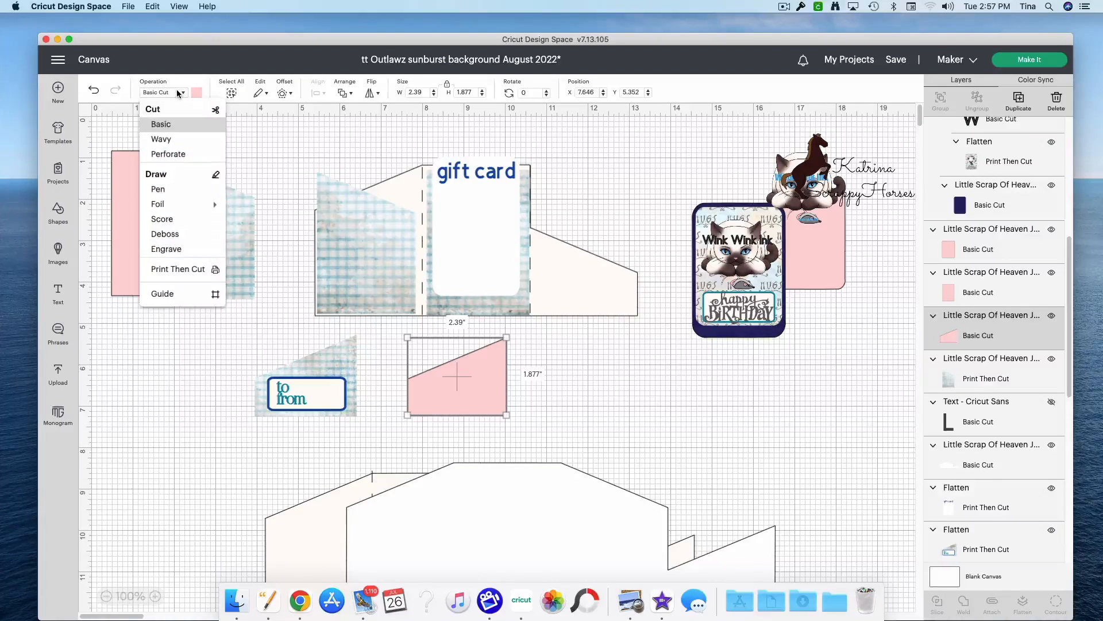
pyautogui.click(190, 273)
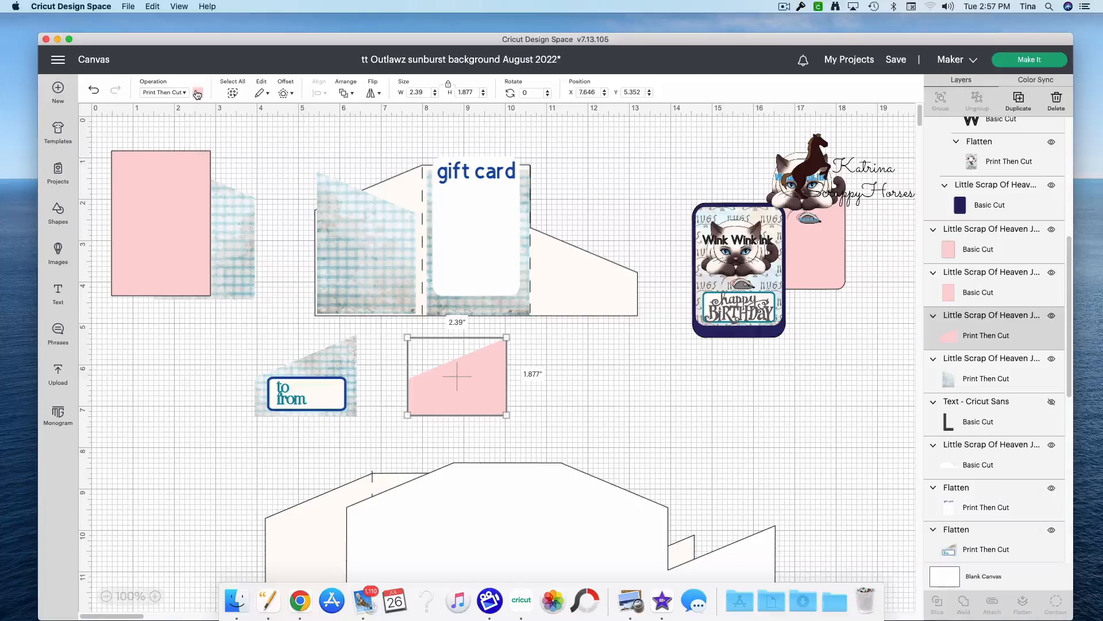
pyautogui.click(197, 93)
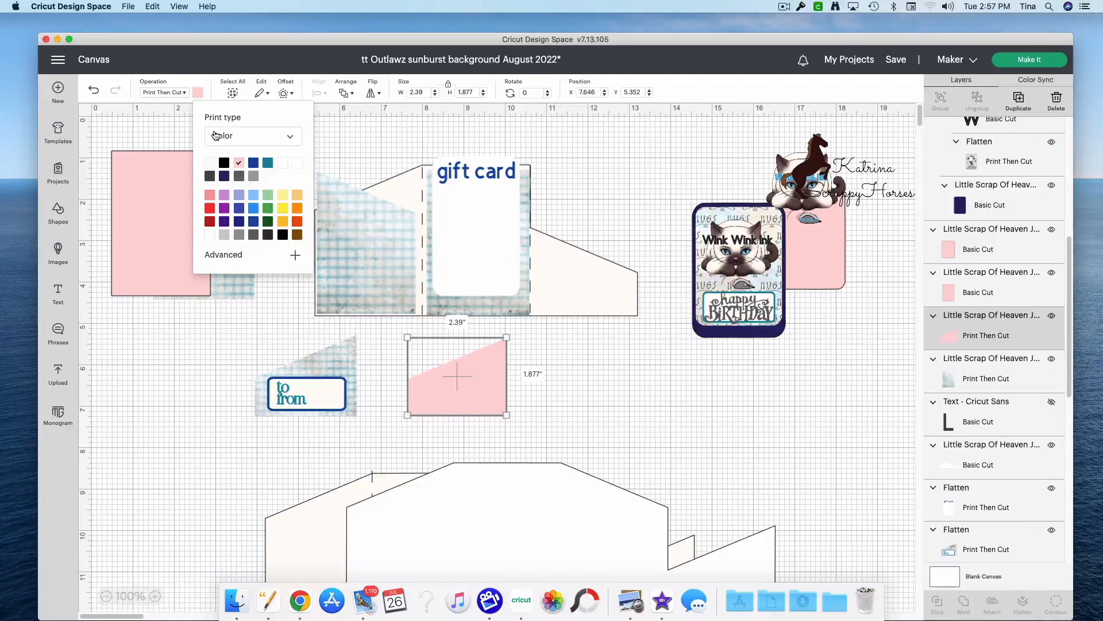
pyautogui.click(216, 135)
pyautogui.click(228, 175)
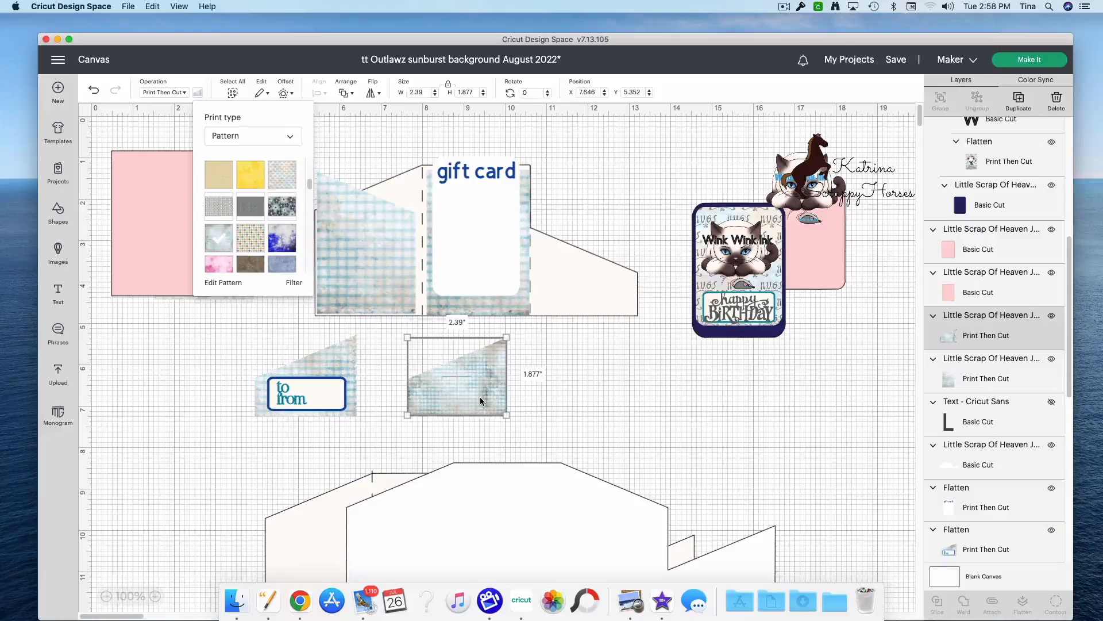
pyautogui.click(175, 330)
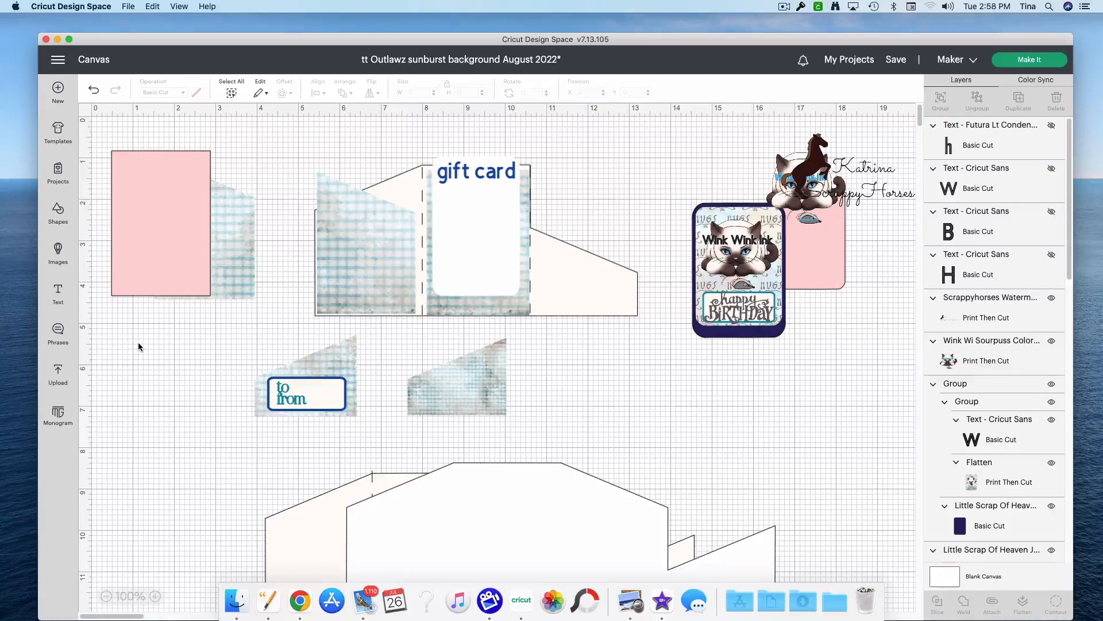
# Step: Add a rounded square, reshape it to about 1.764 × 0.694 in beside the new plaid pocket, and color it white
pyautogui.click(58, 214)
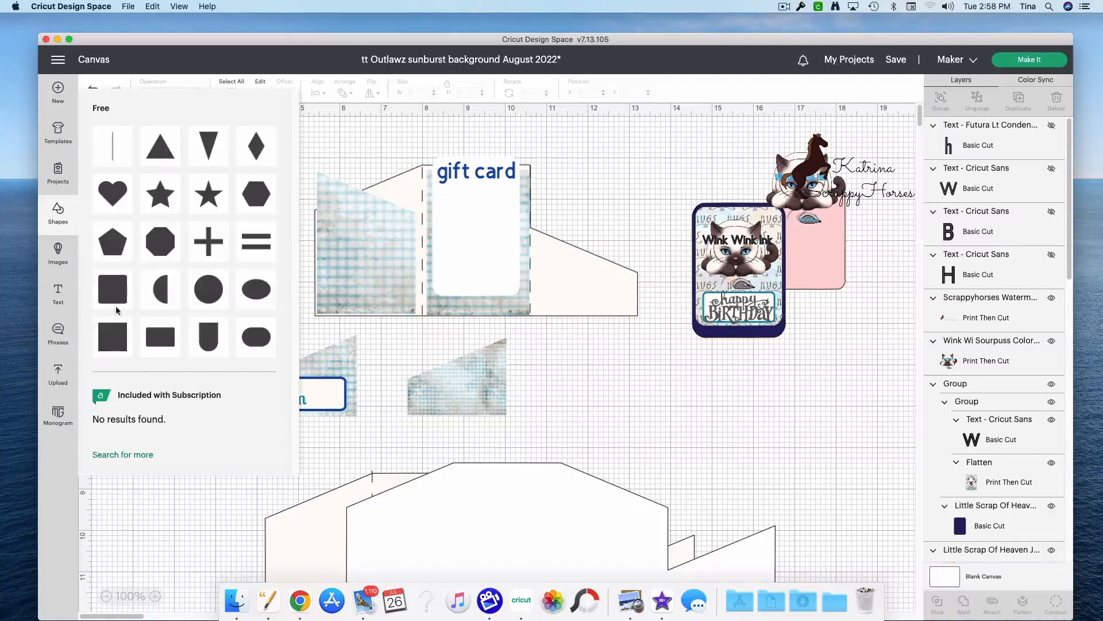
pyautogui.click(112, 324)
pyautogui.moveTo(181, 210); pyautogui.dragTo(220, 419)
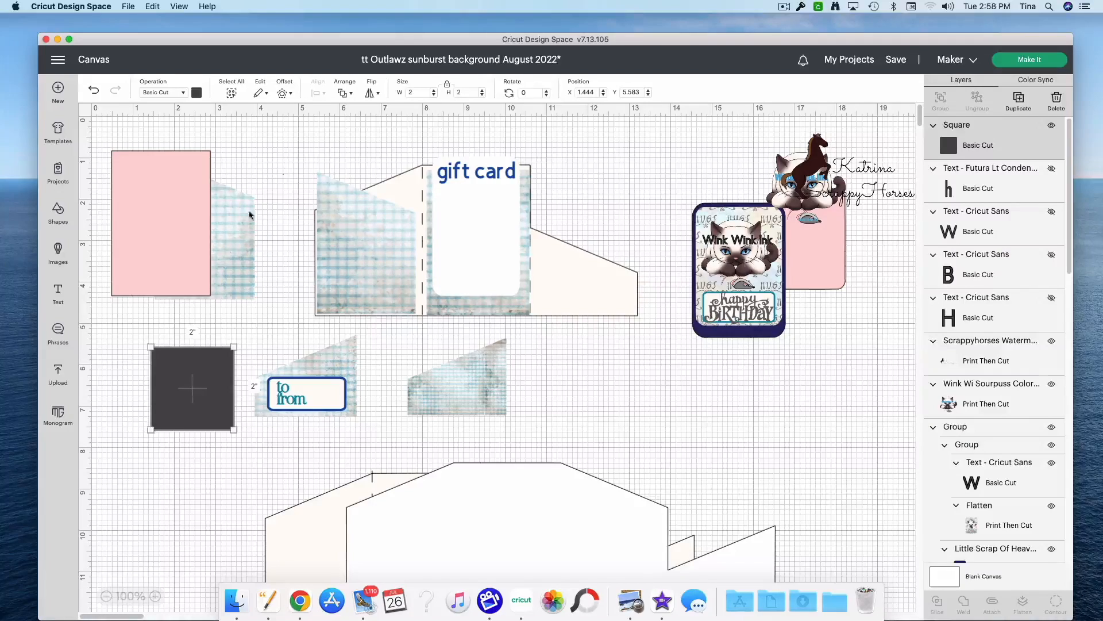
pyautogui.click(448, 84)
pyautogui.moveTo(233, 429); pyautogui.dragTo(577, 398)
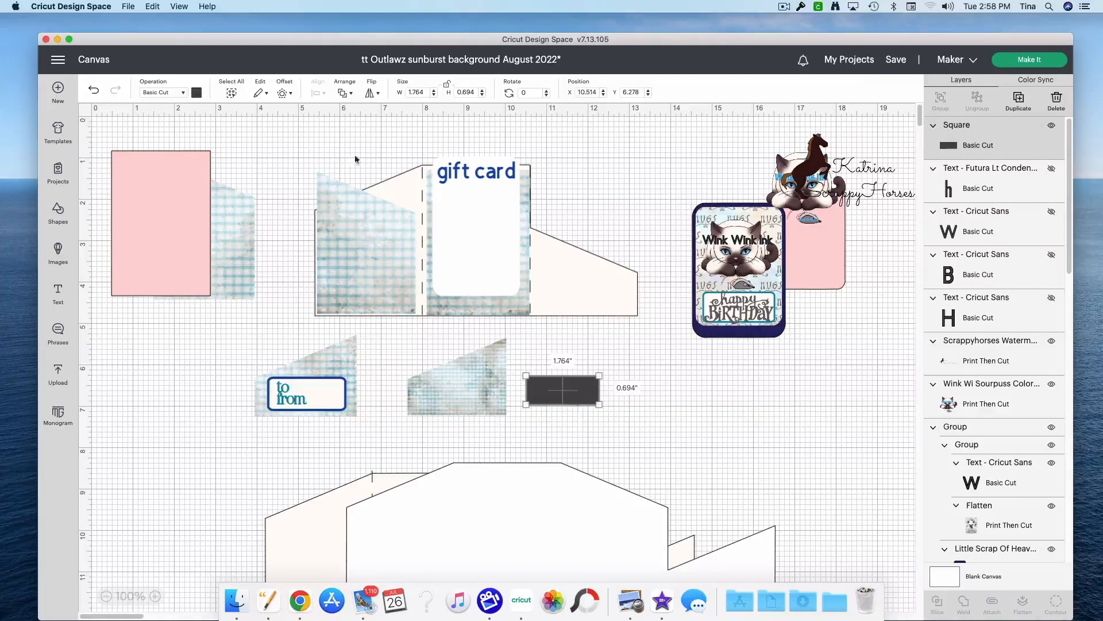
pyautogui.click(196, 93)
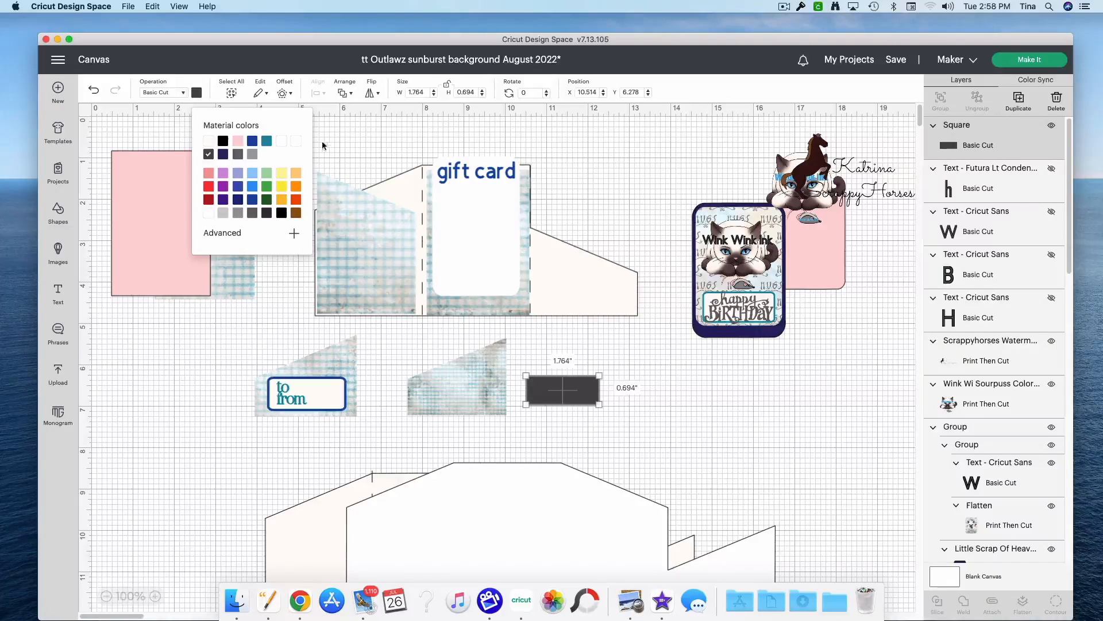
pyautogui.click(296, 141)
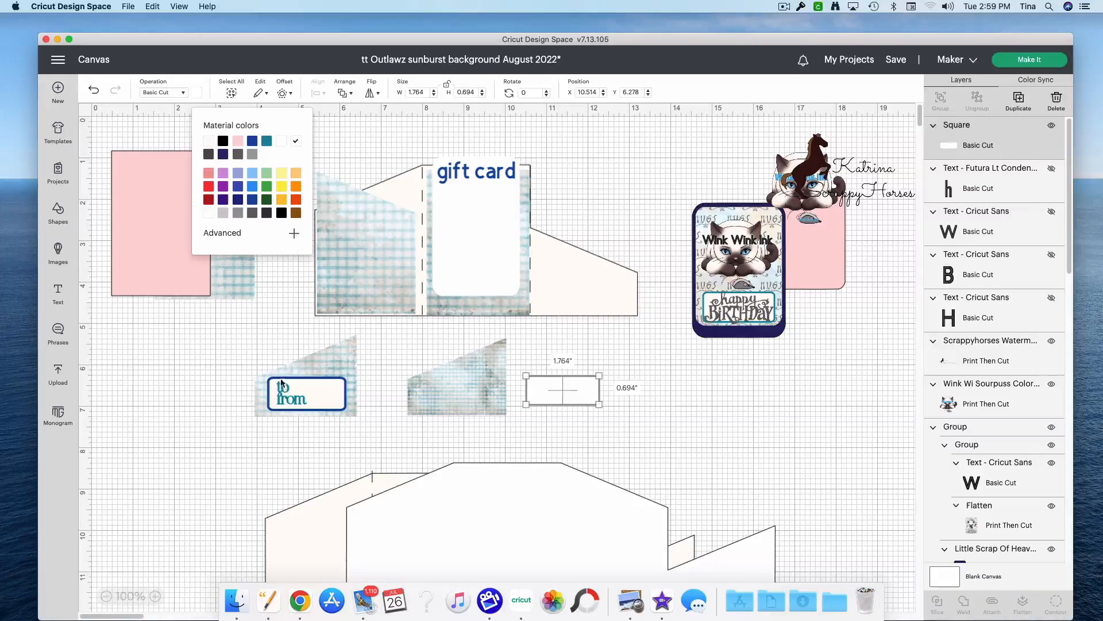
# Step: Unflatten the finished to/from pocket, move its label off the blue backing, and unflatten the label too
pyautogui.scroll(-5, 879, 463)
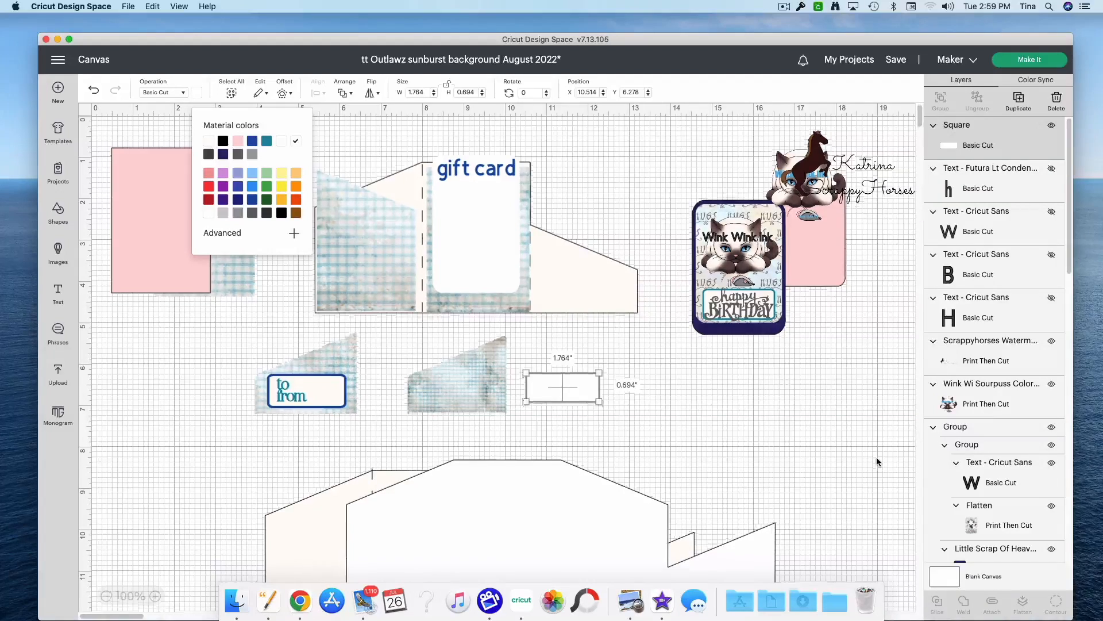
pyautogui.scroll(-10, 984, 450)
pyautogui.scroll(-4, 984, 450)
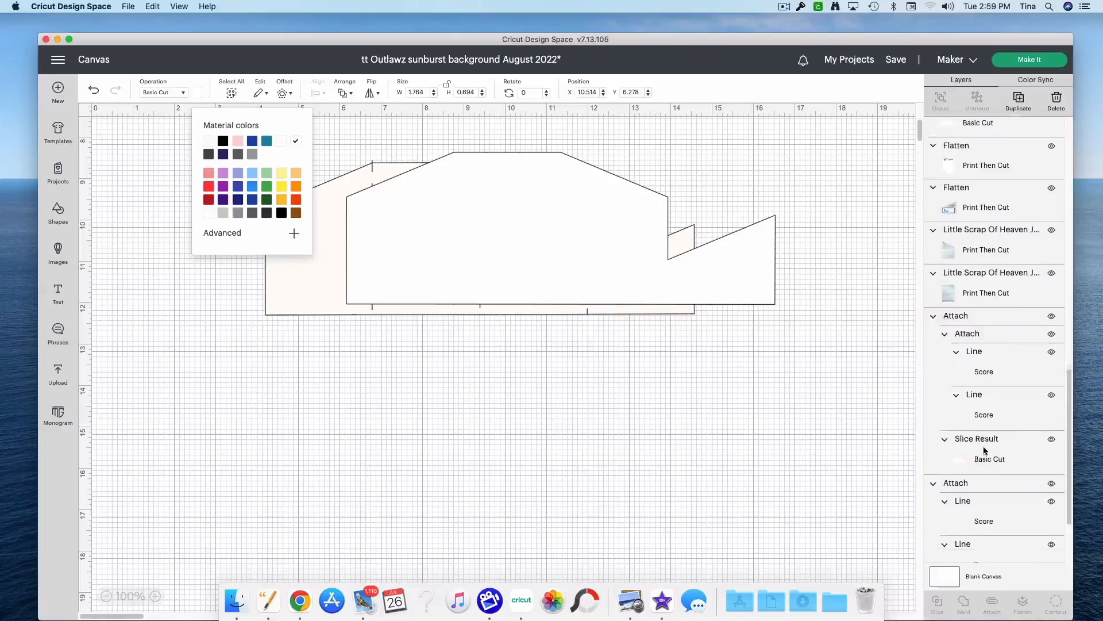
pyautogui.scroll(5, 984, 450)
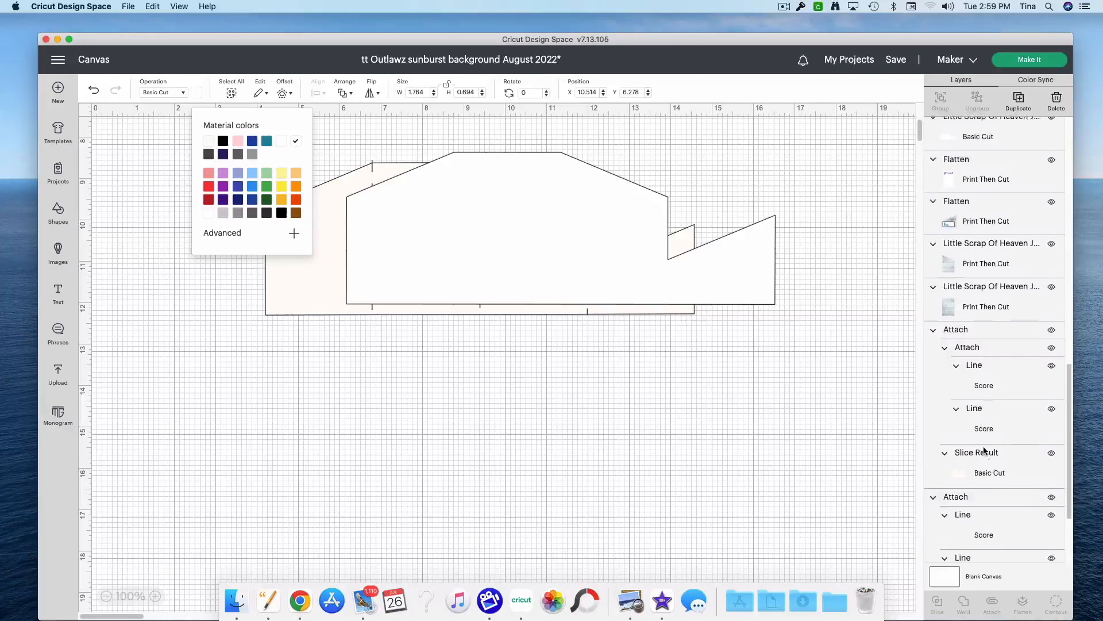
pyautogui.click(971, 231)
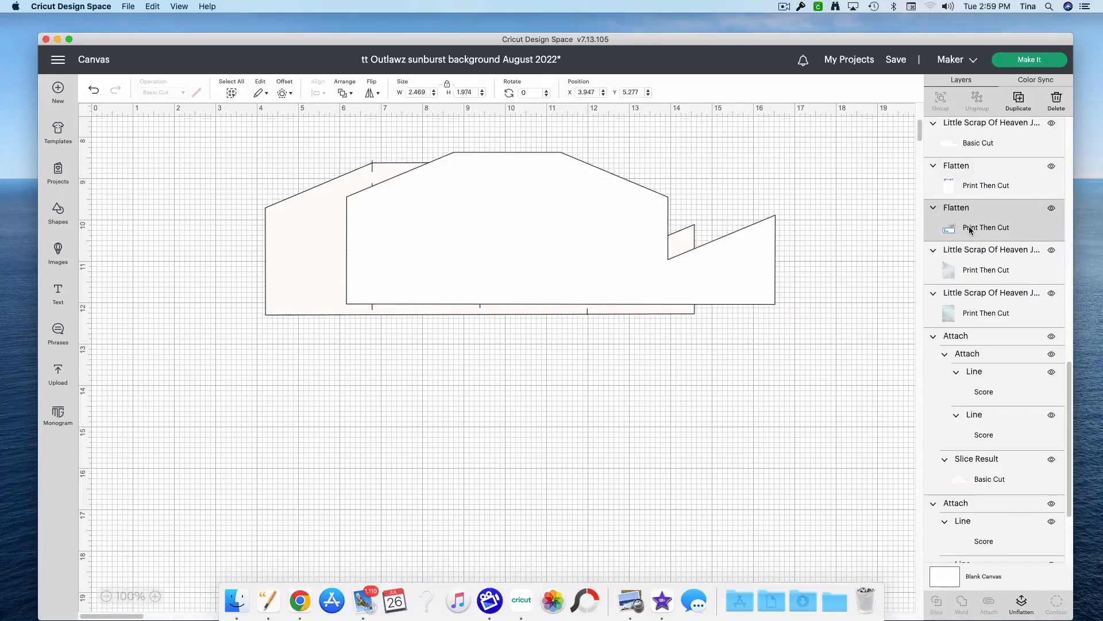
pyautogui.click(582, 415)
pyautogui.scroll(10, 582, 415)
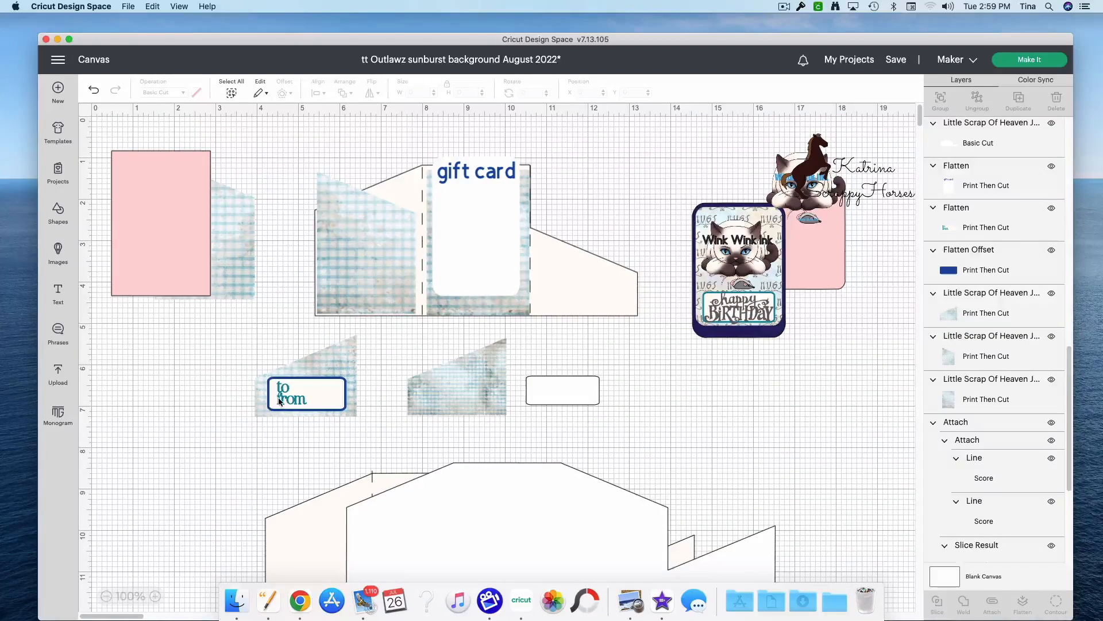
pyautogui.click(280, 401)
pyautogui.moveTo(285, 401); pyautogui.dragTo(170, 396)
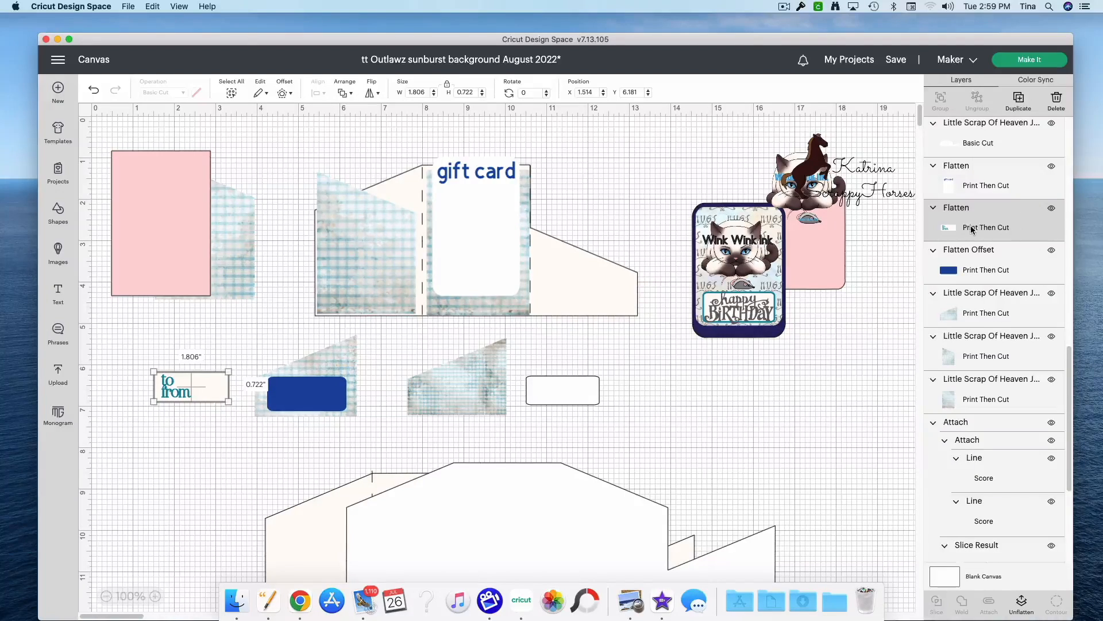
pyautogui.click(1021, 602)
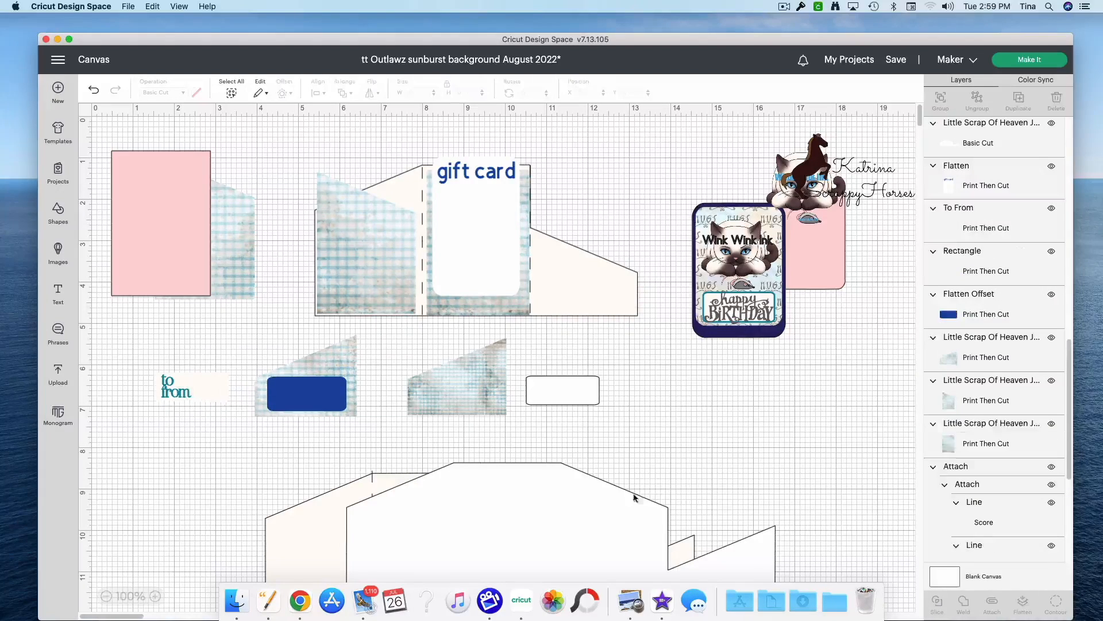
# Step: Insert To From image #M408AA via the existing text's image info and fit it at about 0.792 × 0.609 in on the white label
pyautogui.click(167, 393)
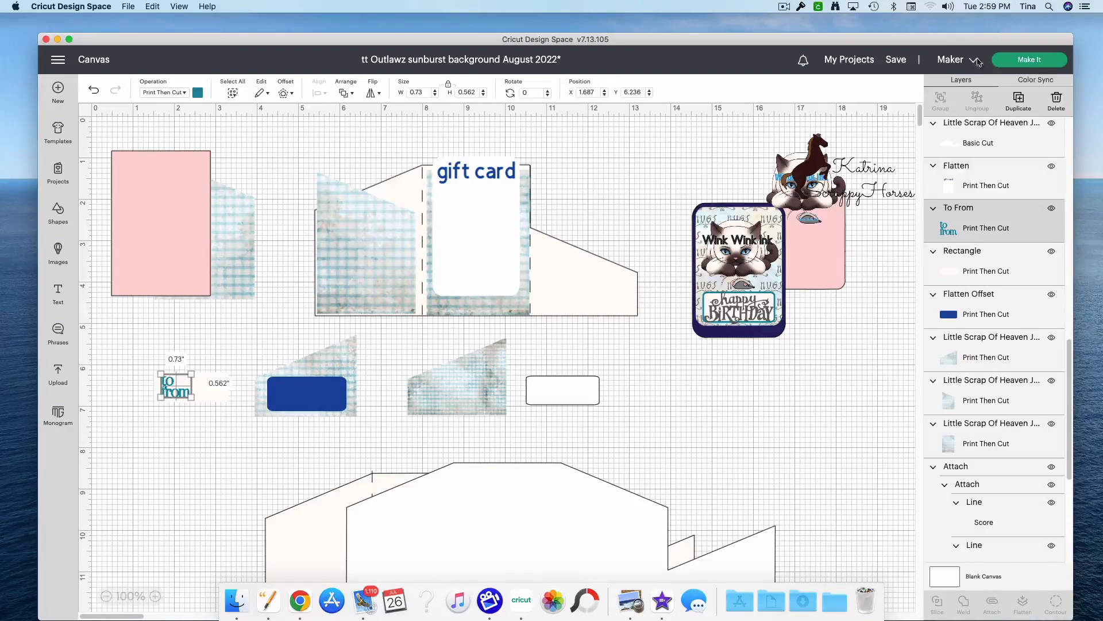
pyautogui.rightClick(959, 228)
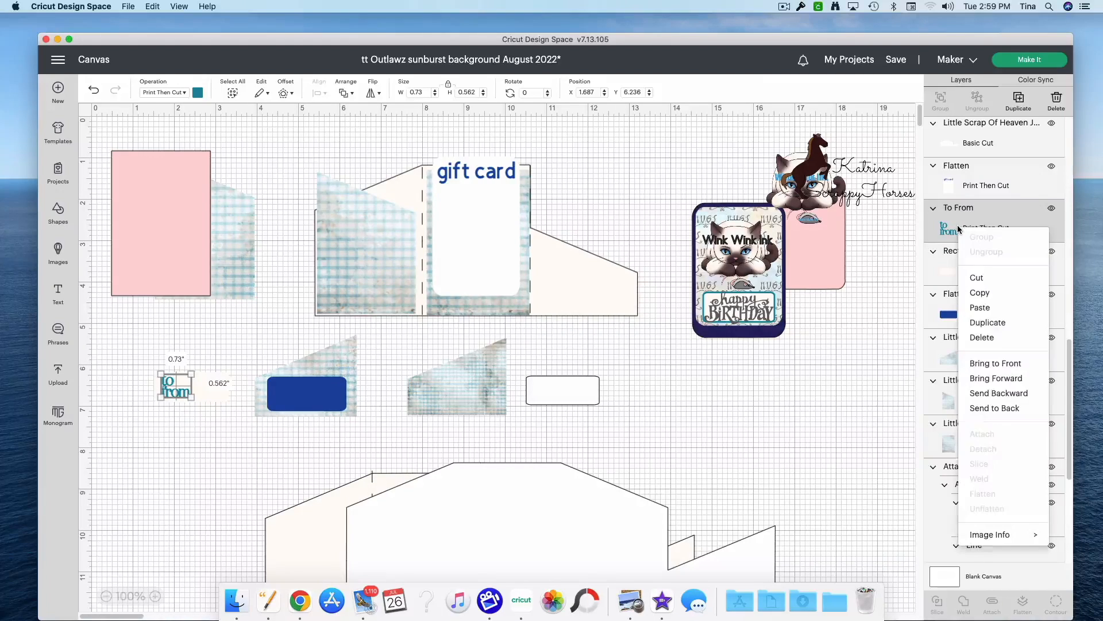
pyautogui.moveTo(997, 534)
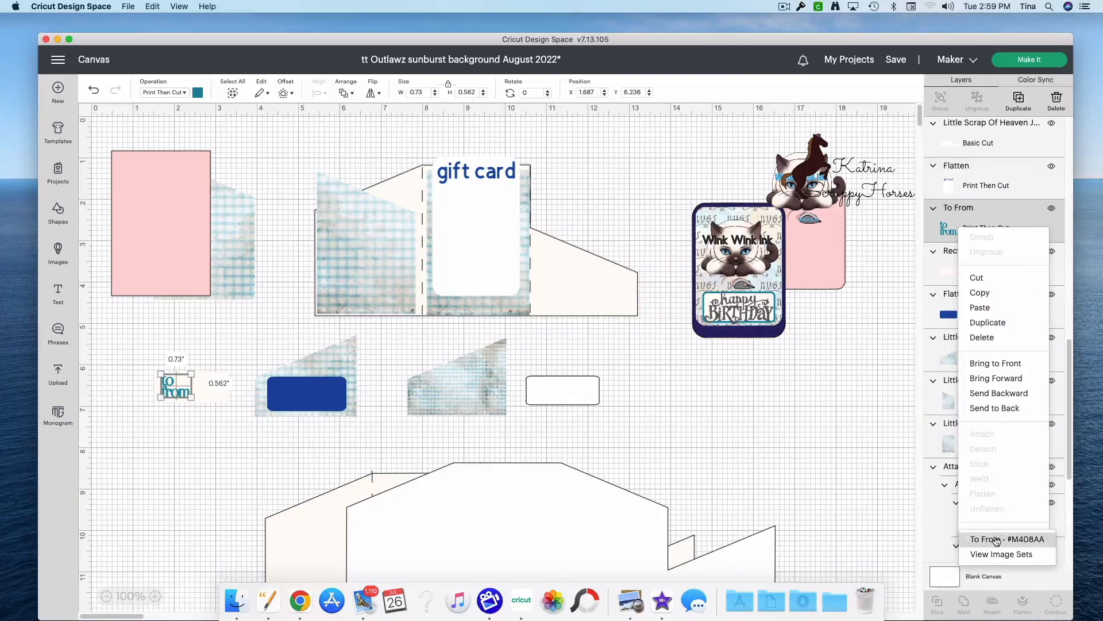
pyautogui.click(997, 539)
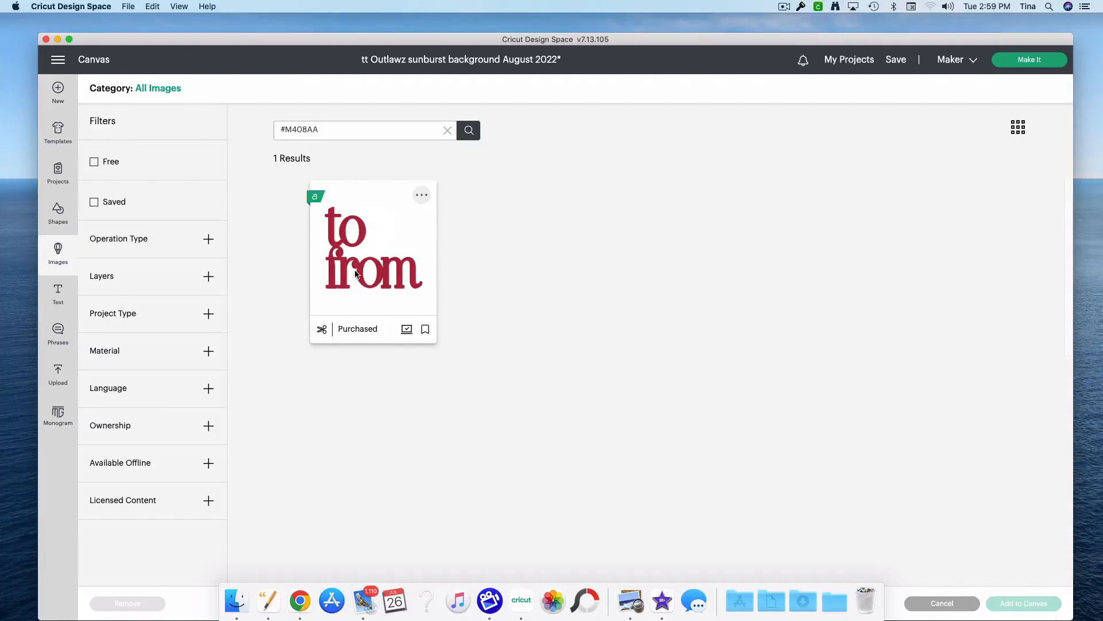
pyautogui.click(357, 274)
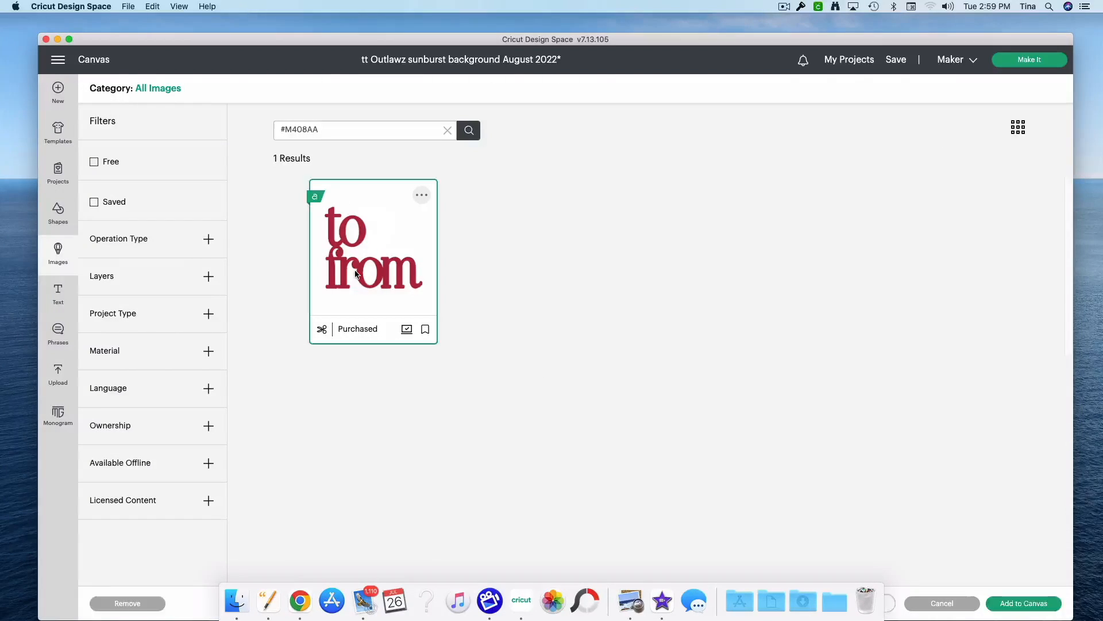
pyautogui.click(1022, 610)
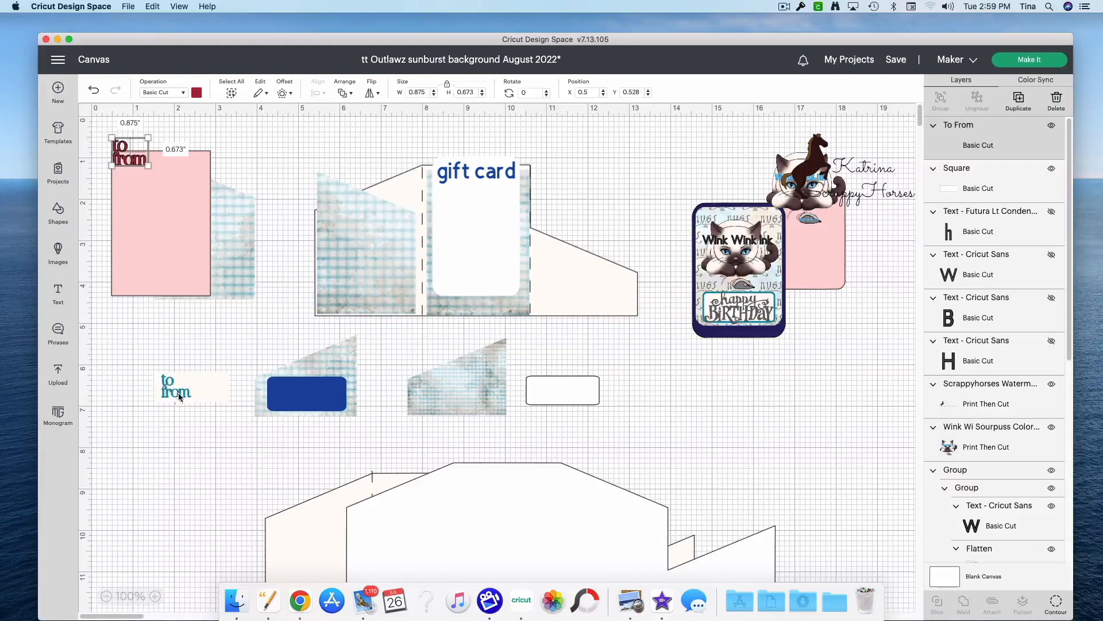
pyautogui.moveTo(132, 154); pyautogui.dragTo(553, 398)
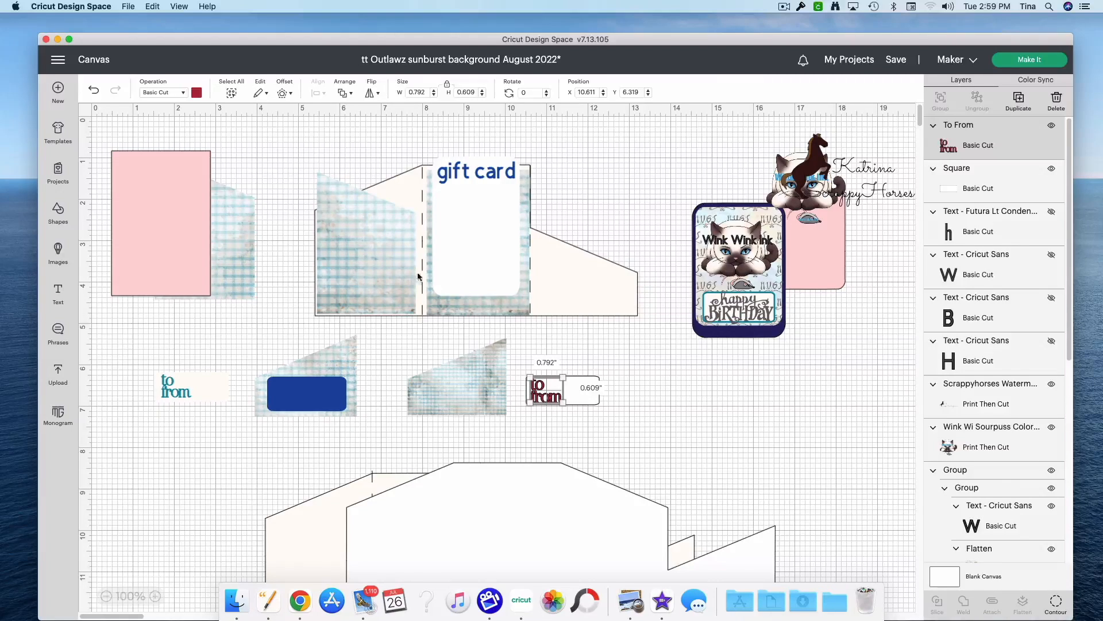
# Step: Flatten the original to/from text with its rectangle again and place the label back on the blue backing
pyautogui.moveTo(132, 370); pyautogui.dragTo(205, 430)
pyautogui.click(1018, 613)
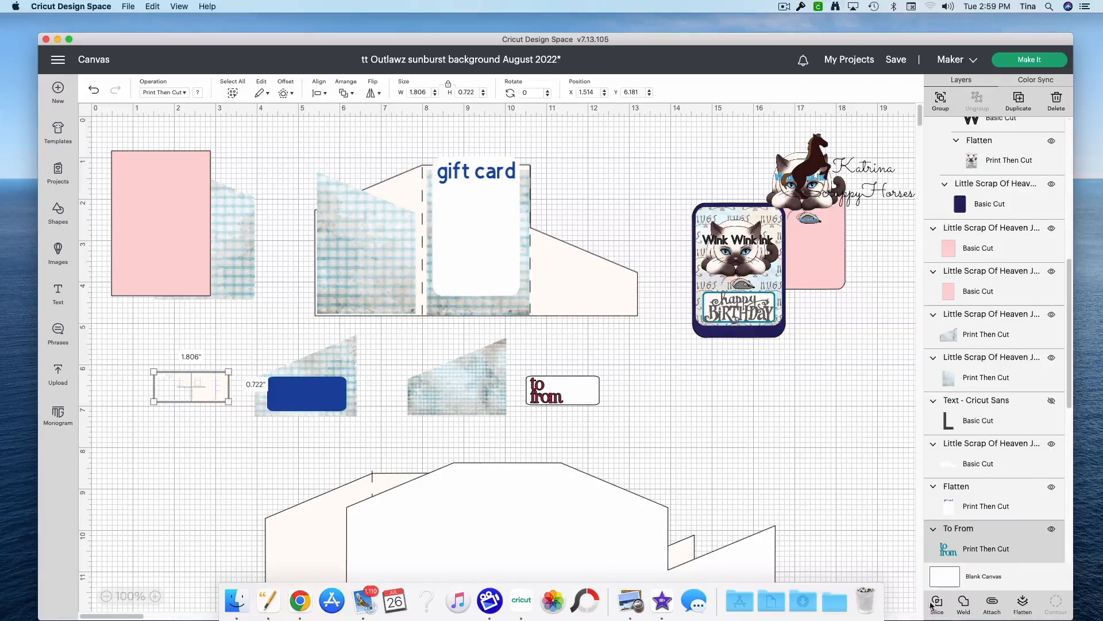
pyautogui.moveTo(183, 398); pyautogui.dragTo(288, 403)
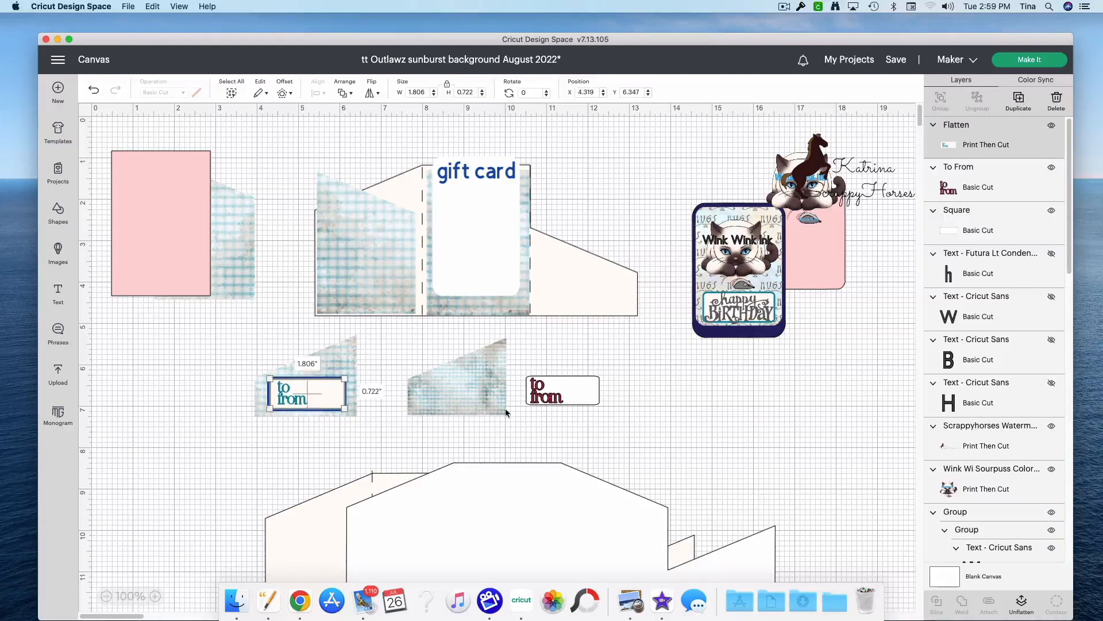
# Step: Recolor the new to/from text teal and flatten it with the white rounded rectangle
pyautogui.click(545, 398)
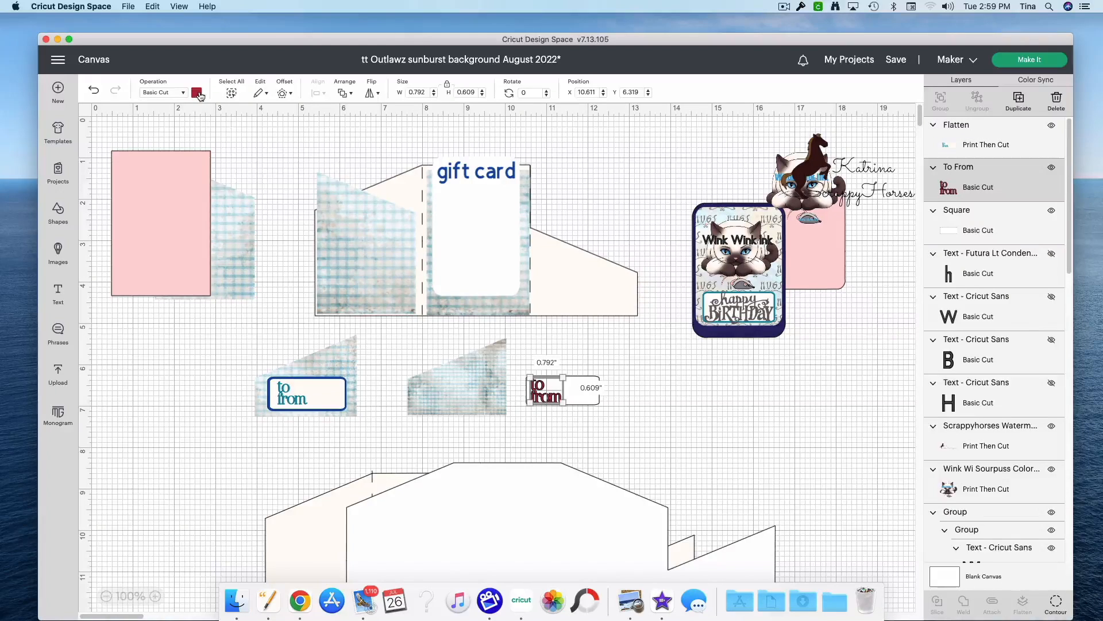
pyautogui.click(197, 93)
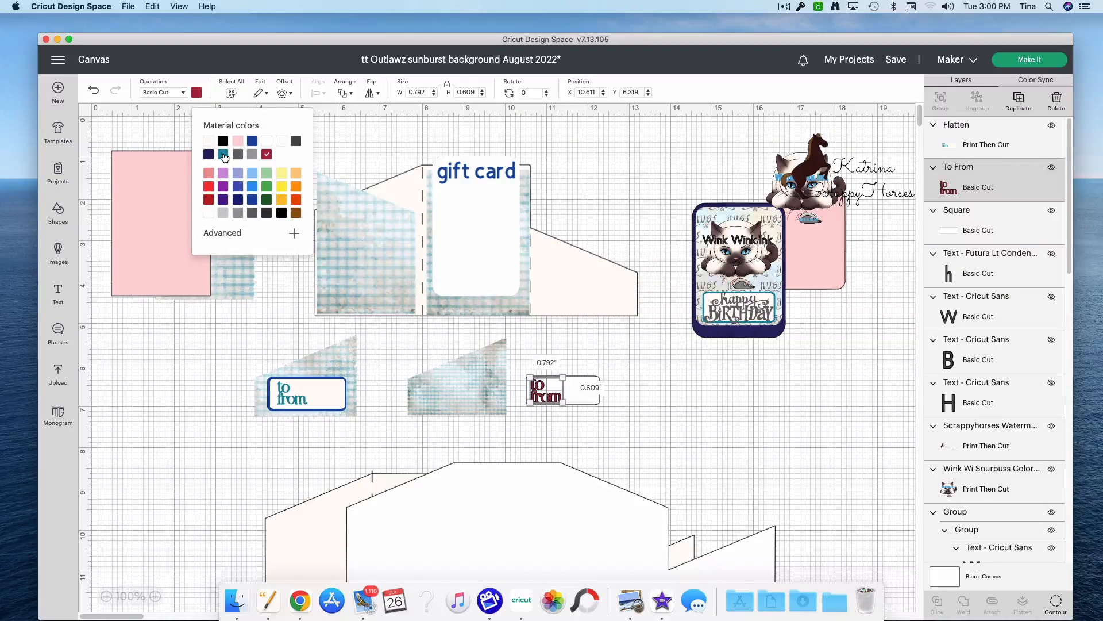
pyautogui.click(224, 155)
pyautogui.click(637, 431)
pyautogui.moveTo(558, 350); pyautogui.dragTo(539, 416)
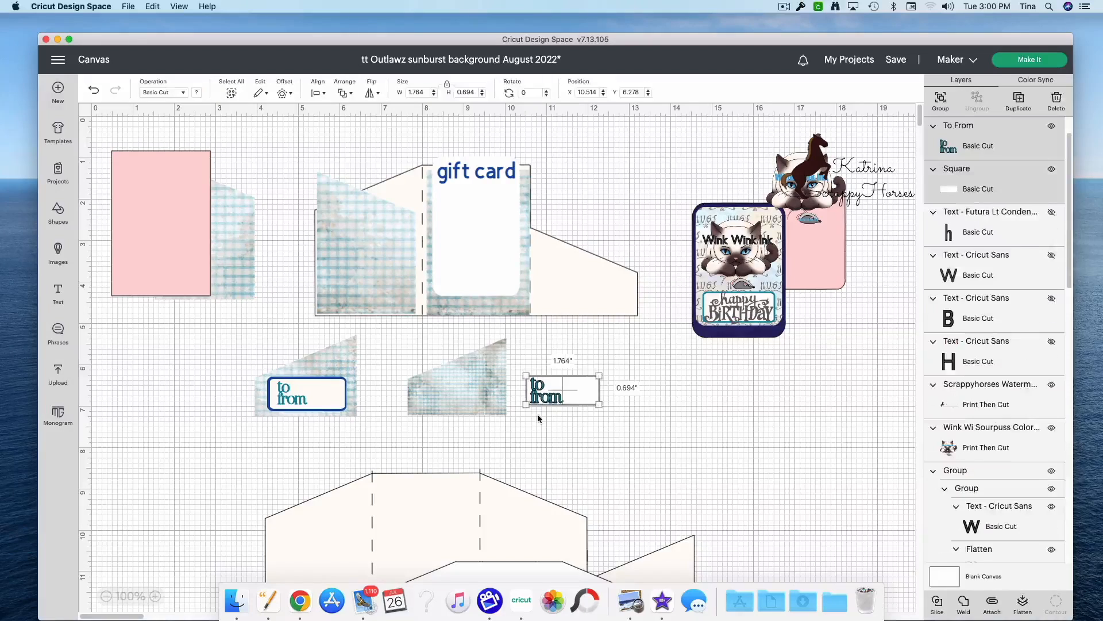
pyautogui.click(1022, 603)
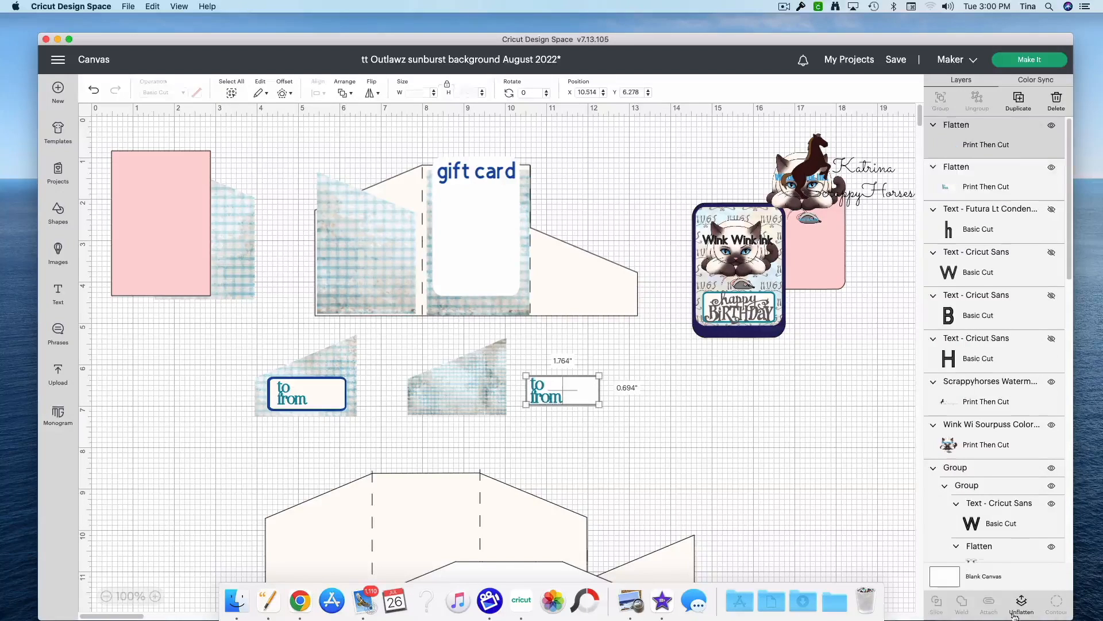
# Step: Try the new to/from label on the second plaid pocket, and move it clear to about X 11.222, Y 6.375
pyautogui.click(582, 404)
pyautogui.moveTo(581, 403); pyautogui.dragTo(476, 406)
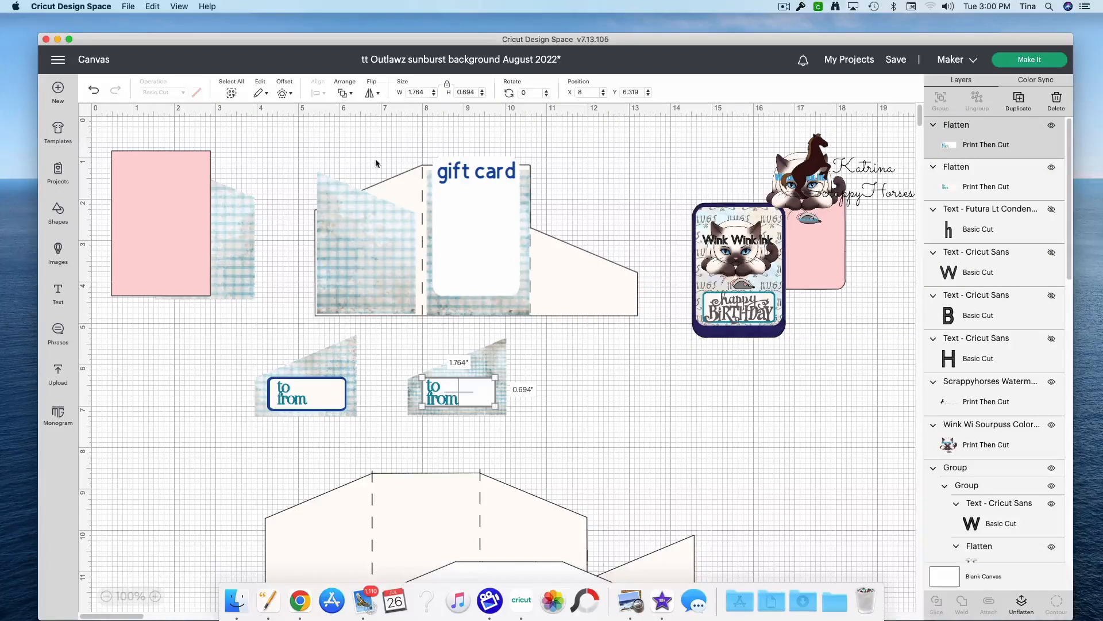
pyautogui.moveTo(453, 399); pyautogui.dragTo(587, 403)
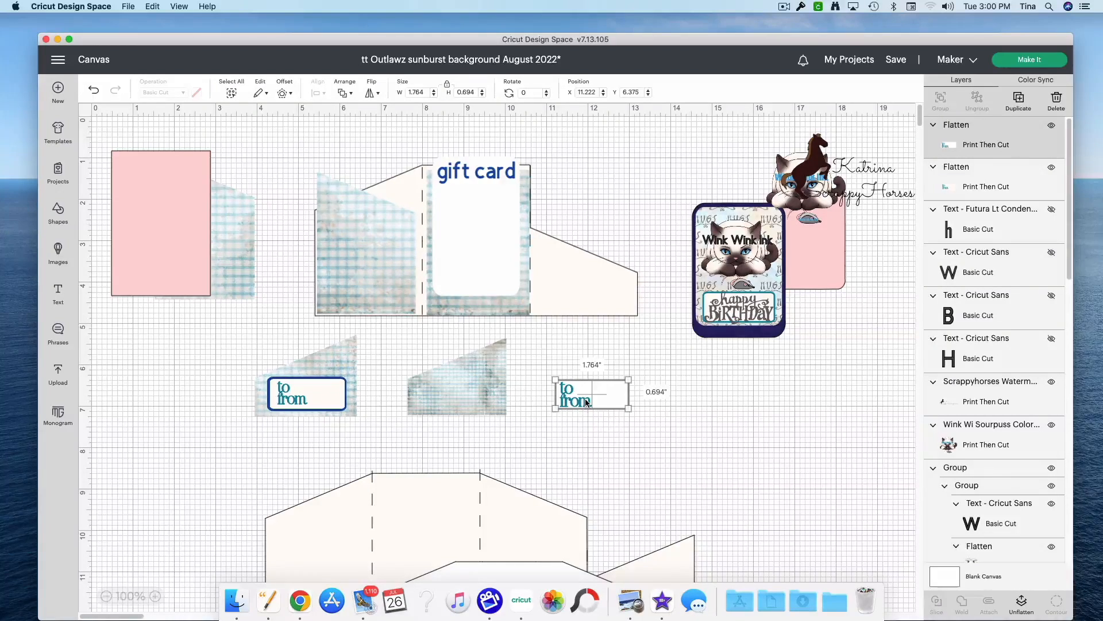
# Step: Add a 0.056 in offset with rounded corners around the second to/from label
pyautogui.click(282, 92)
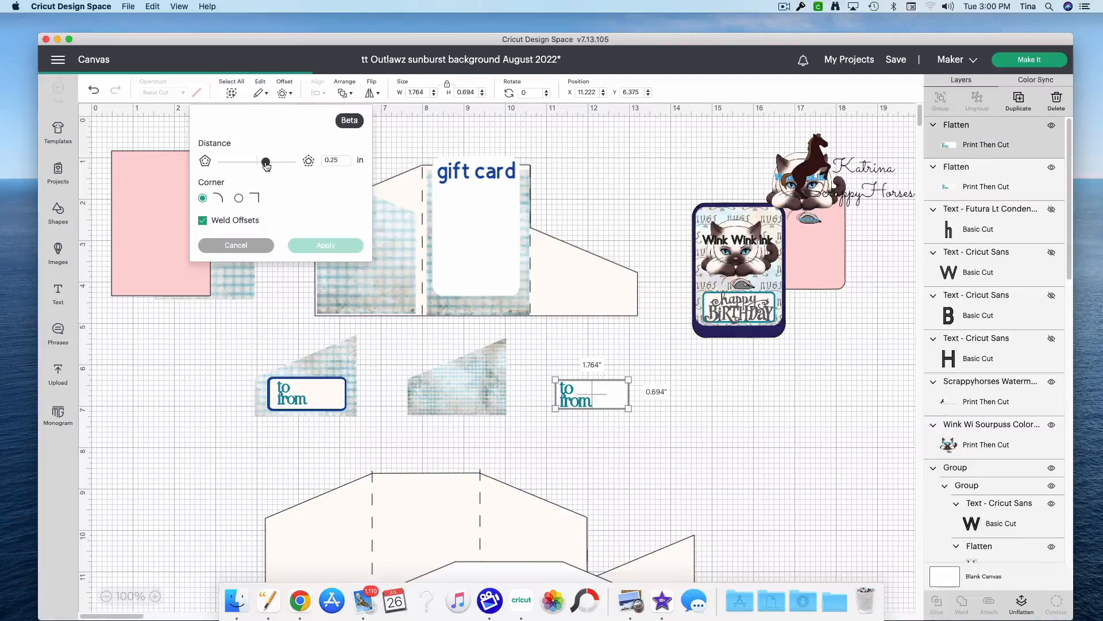
pyautogui.moveTo(267, 165); pyautogui.dragTo(260, 164)
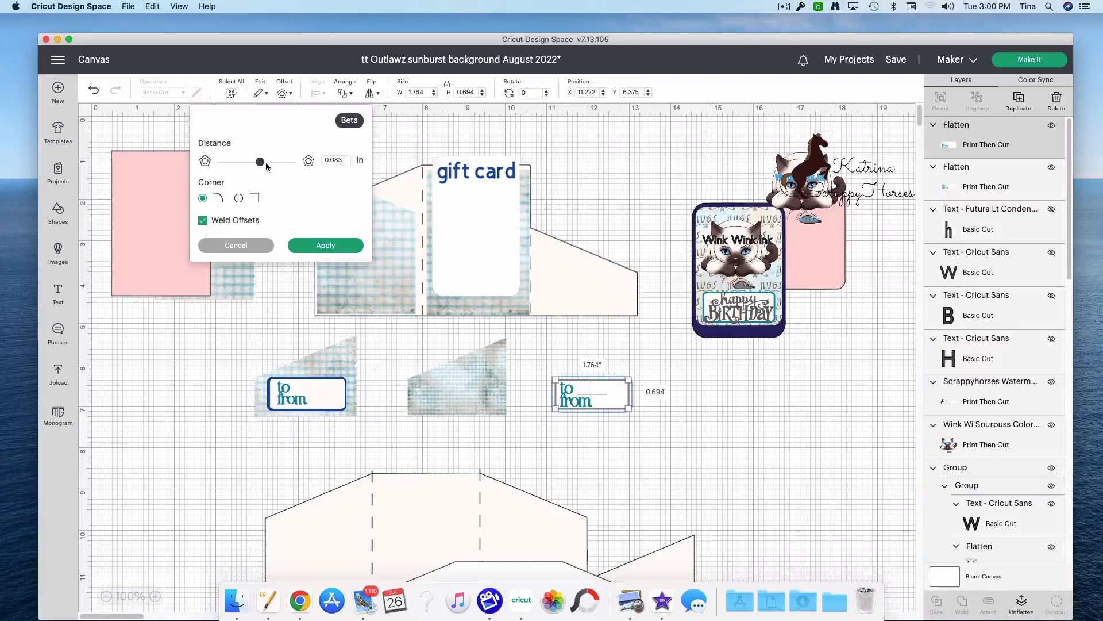
pyautogui.moveTo(266, 166); pyautogui.dragTo(267, 166)
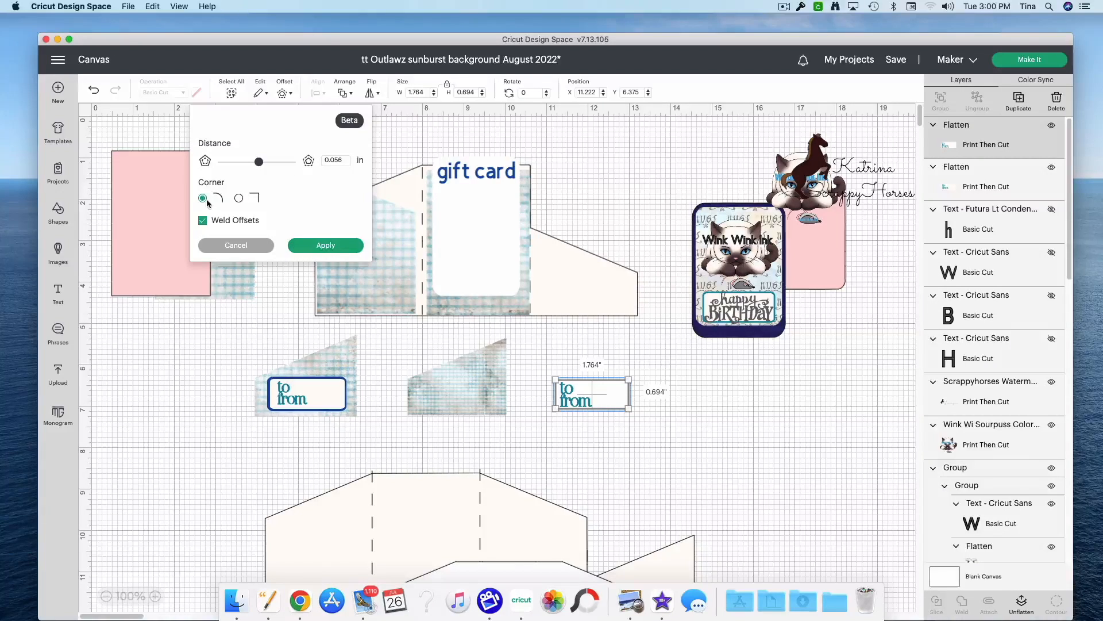
pyautogui.click(311, 249)
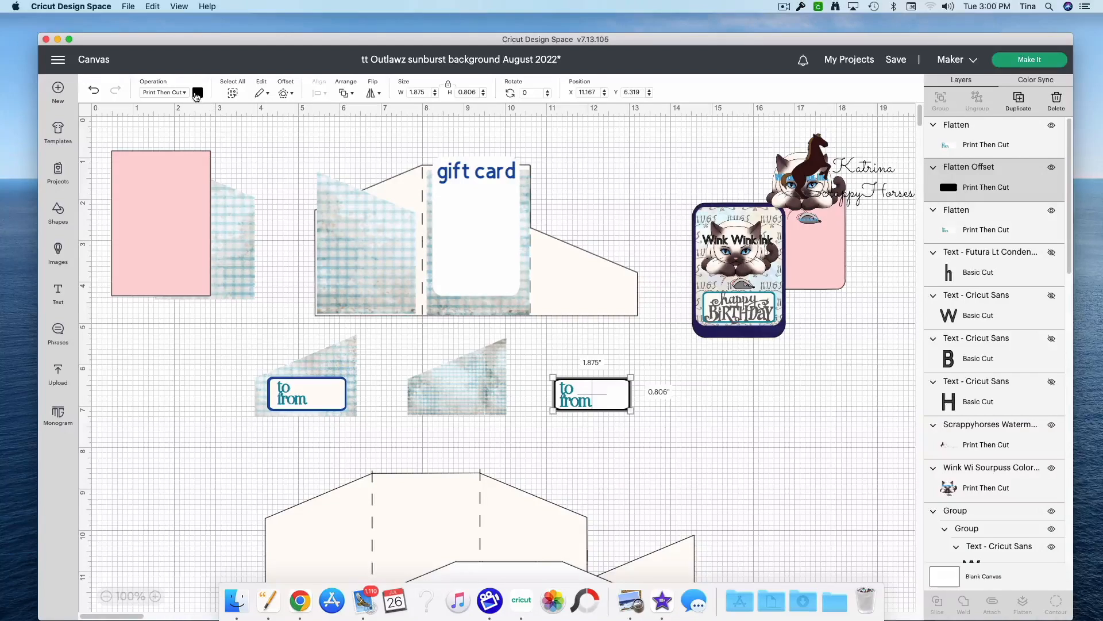
# Step: Change the label's offset to Basic Cut and color it the same blue as the first label's backing
pyautogui.click(197, 93)
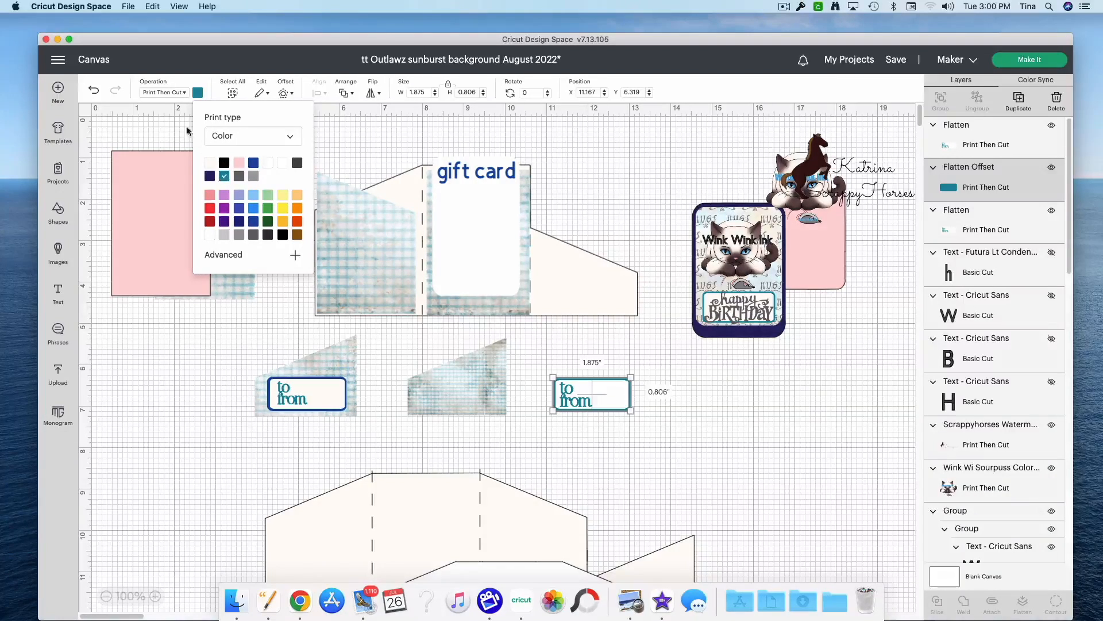
pyautogui.click(174, 96)
pyautogui.click(168, 121)
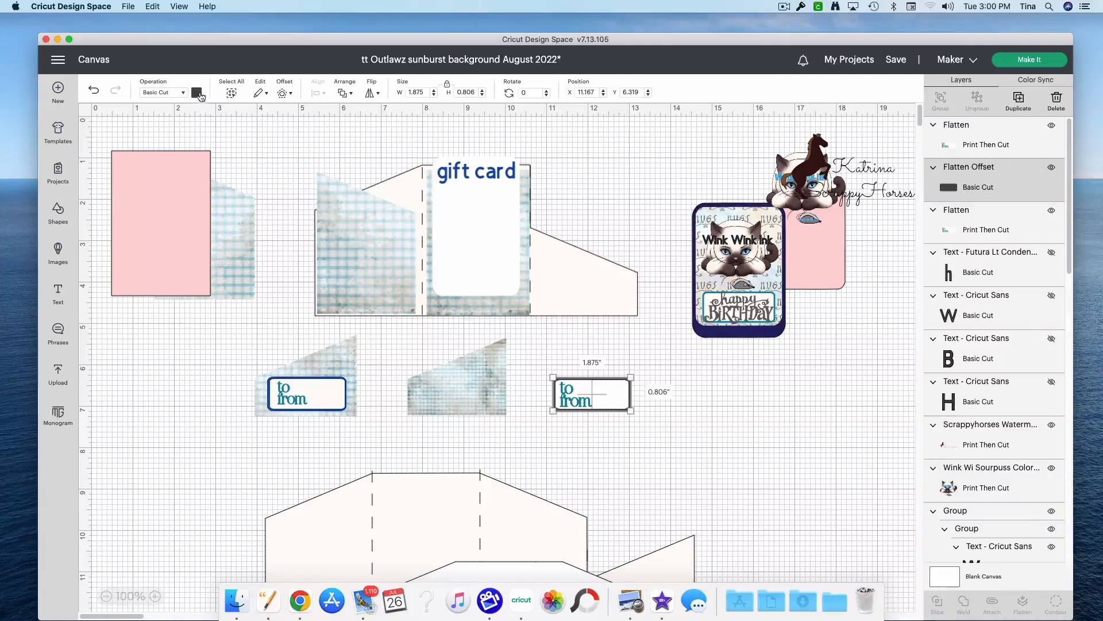
pyautogui.click(197, 93)
pyautogui.click(223, 155)
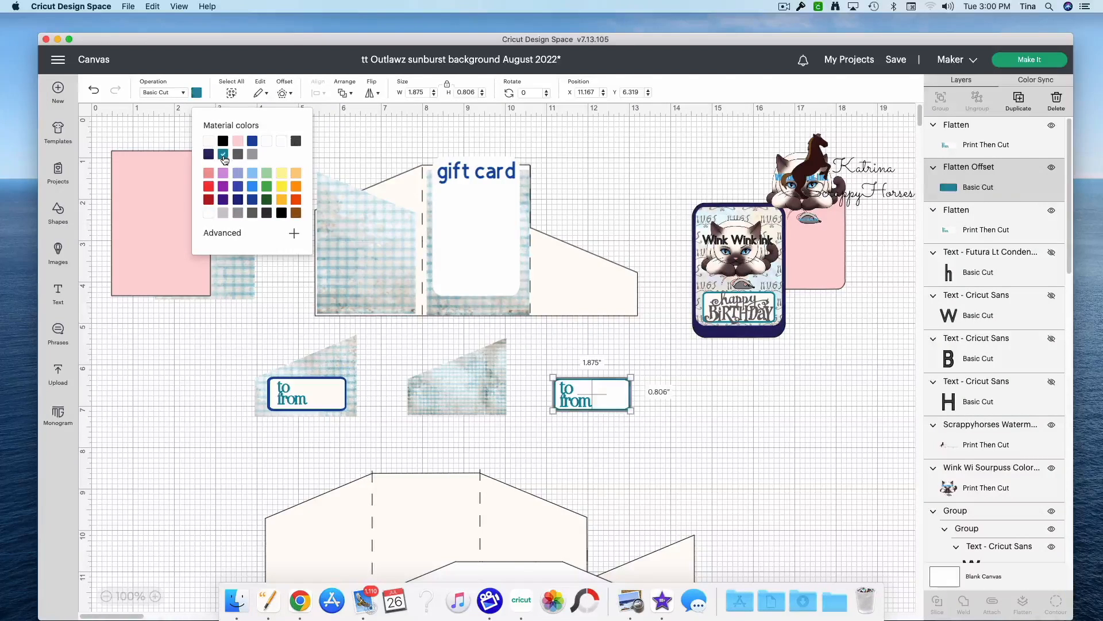
pyautogui.click(253, 142)
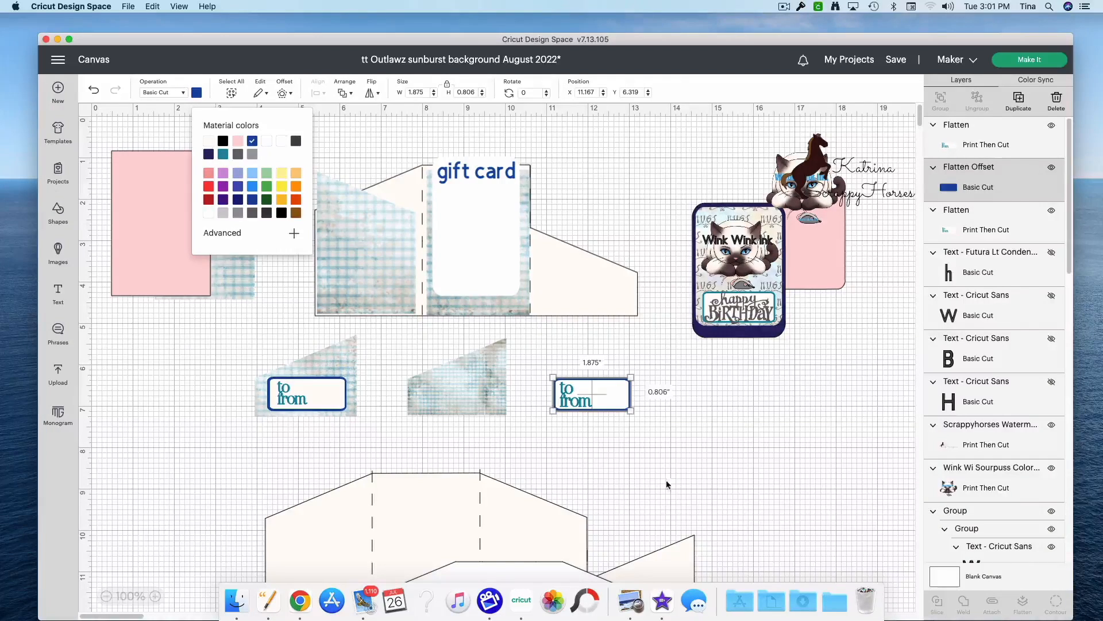
pyautogui.click(679, 471)
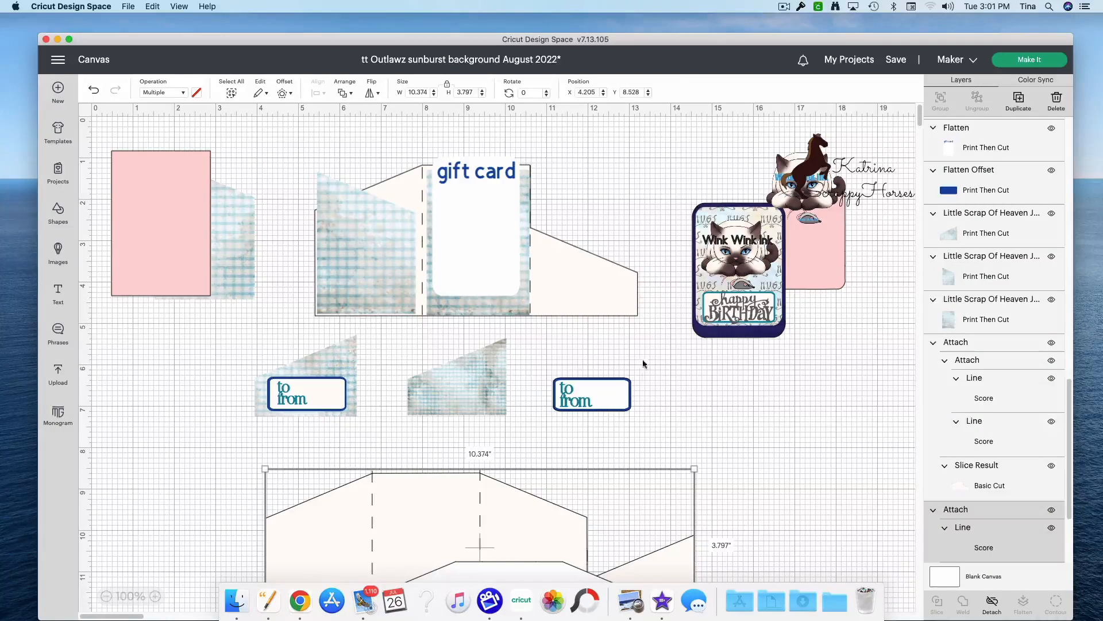
# Step: Move the second to/from label together with its blue backing onto the lower part of the second plaid pocket
pyautogui.moveTo(650, 409); pyautogui.dragTo(533, 372)
pyautogui.moveTo(594, 404); pyautogui.dragTo(390, 359)
pyautogui.click(526, 415)
pyautogui.click(537, 372)
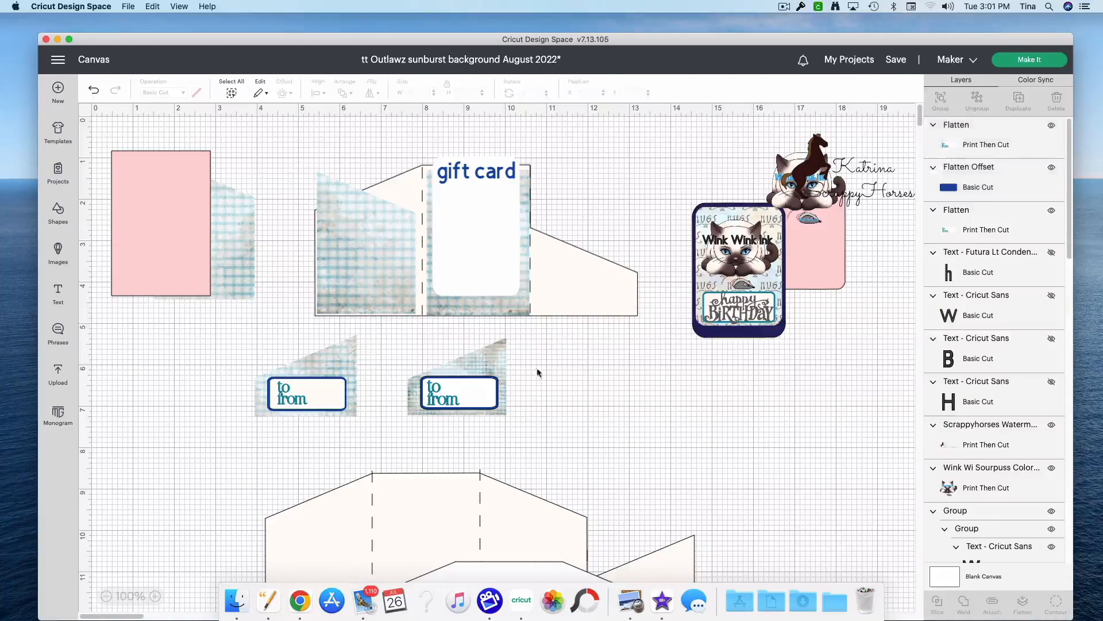
# Step: Center the second label, its backing and the plaid pocket horizontally, and flatten them into one piece
pyautogui.click(418, 340)
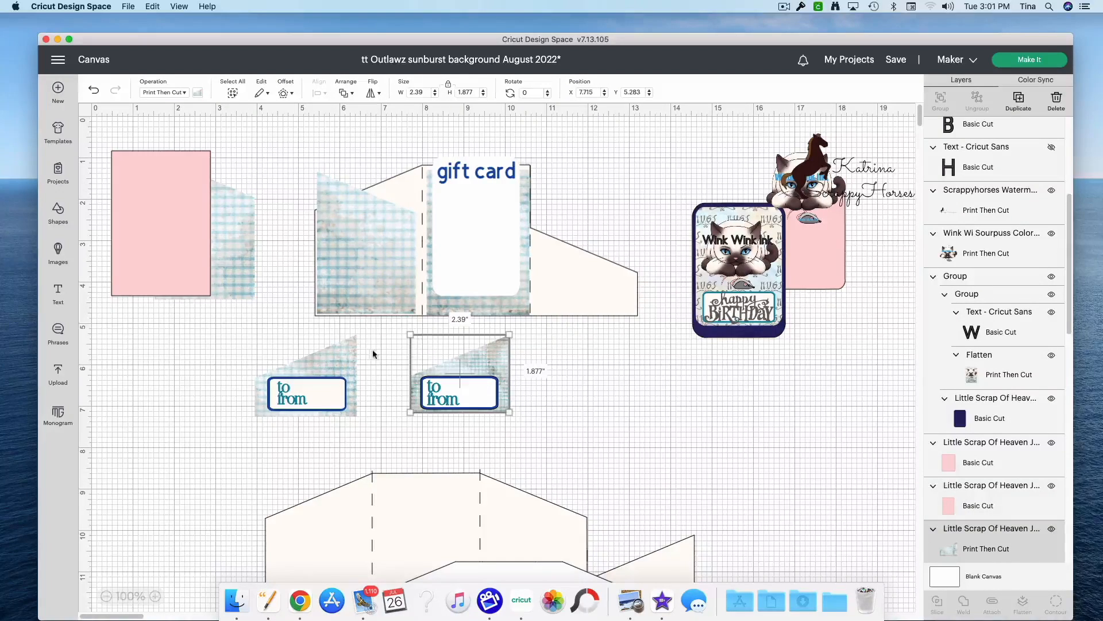
pyautogui.moveTo(396, 350); pyautogui.dragTo(508, 405)
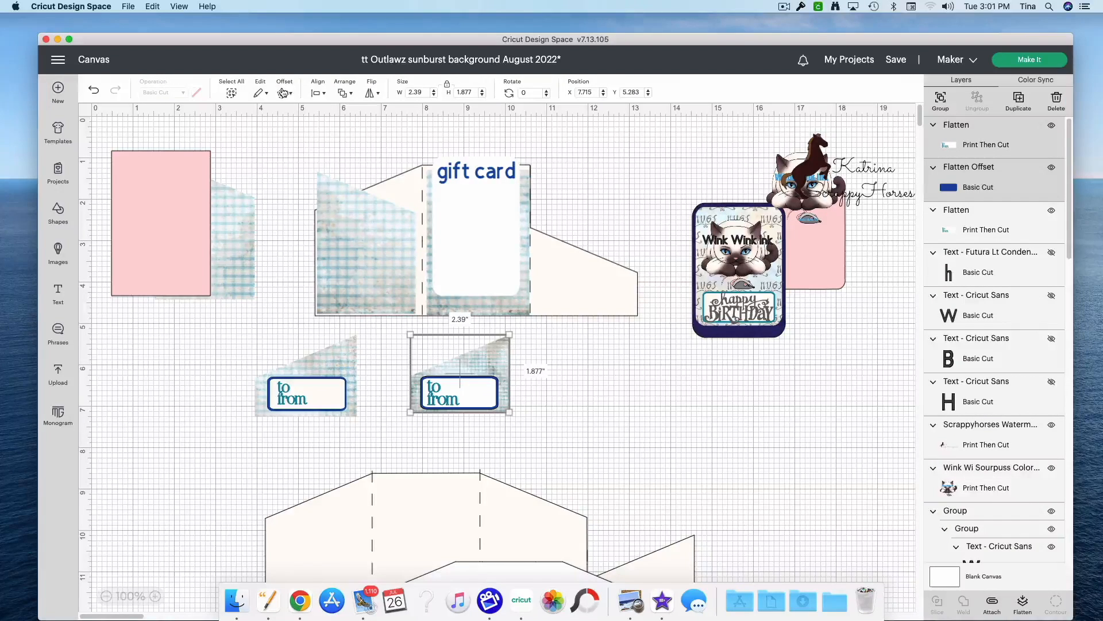
pyautogui.click(315, 93)
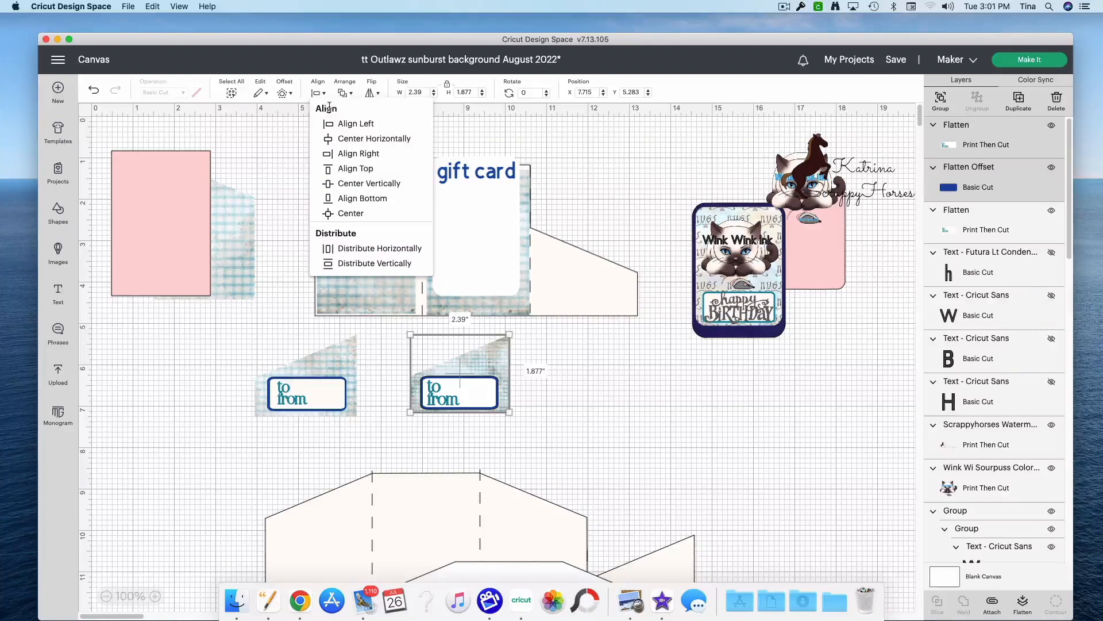
pyautogui.click(357, 139)
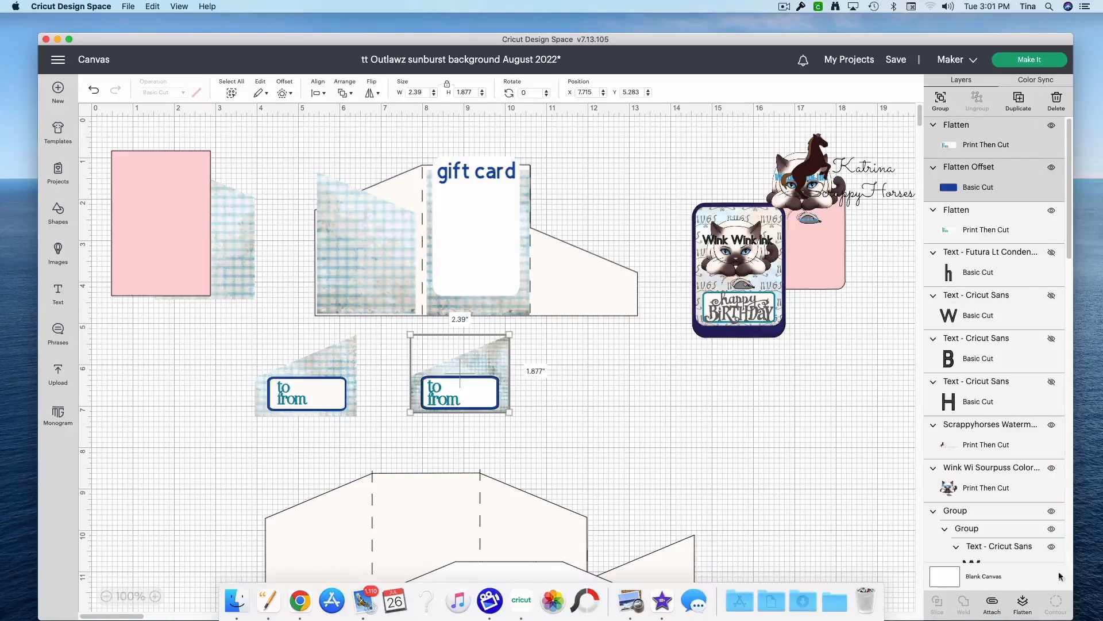
pyautogui.click(1022, 604)
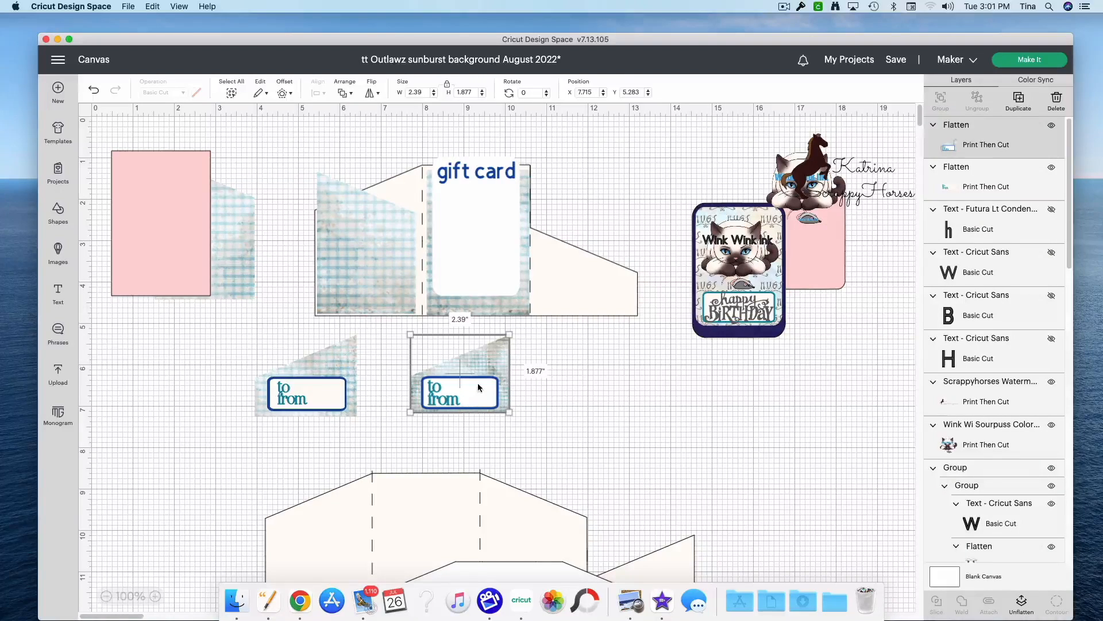
# Step: Clear the flattened second pocket from the work area, and flatten the first pocket with its label and place it over the upper template's short flap
pyautogui.moveTo(480, 392); pyautogui.dragTo(224, 363)
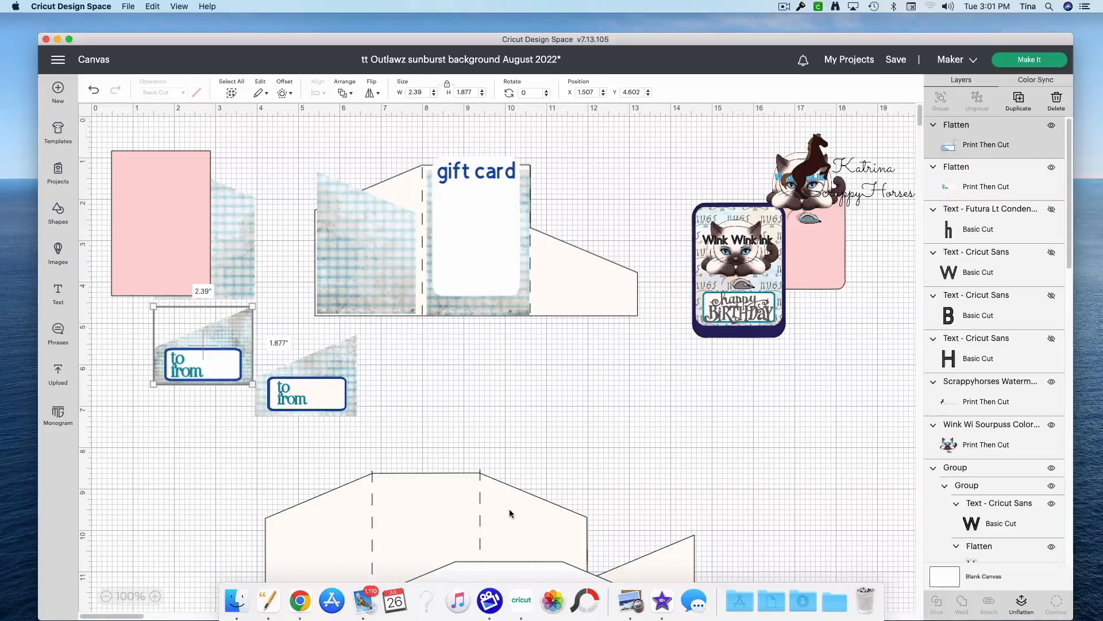
pyautogui.click(310, 396)
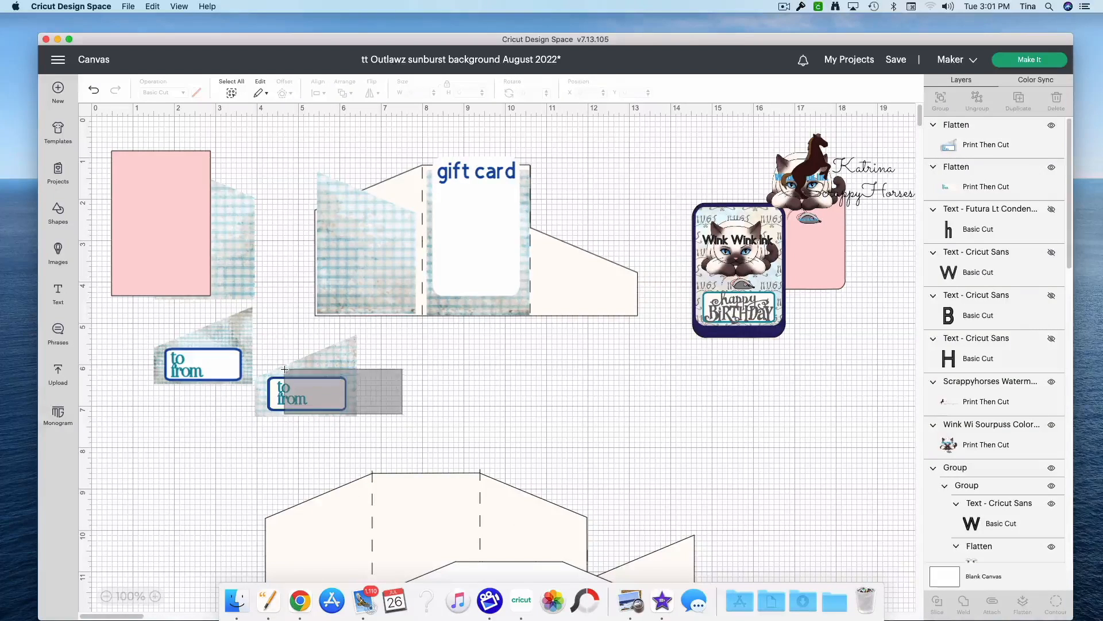
pyautogui.moveTo(310, 396); pyautogui.dragTo(348, 388)
pyautogui.moveTo(224, 374); pyautogui.dragTo(983, 323)
pyautogui.moveTo(413, 413); pyautogui.dragTo(257, 359)
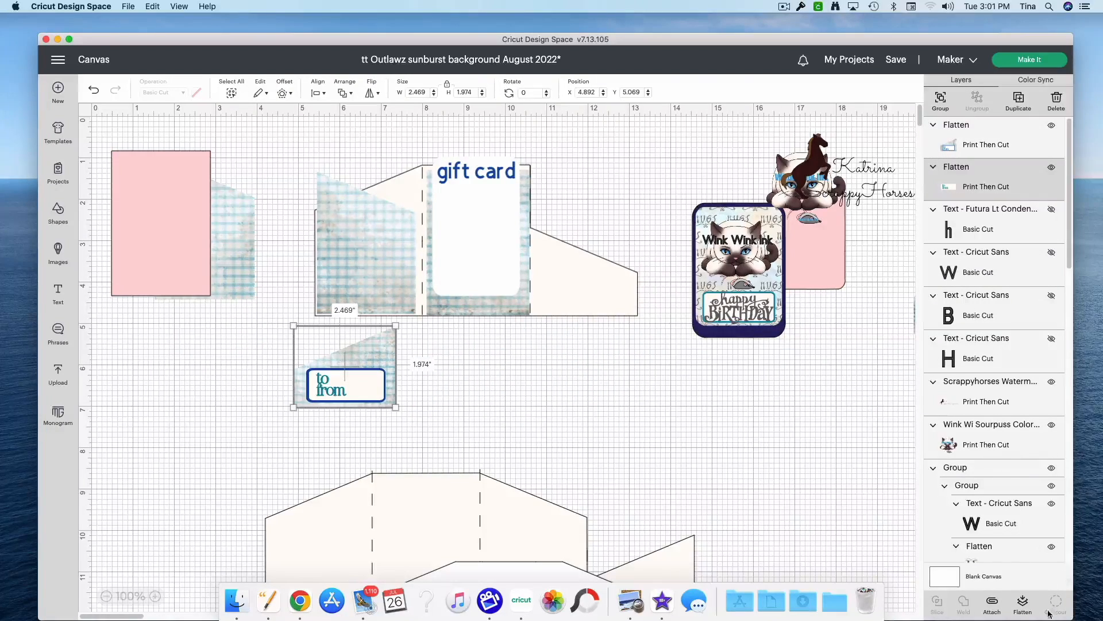
pyautogui.moveTo(356, 396); pyautogui.dragTo(603, 300)
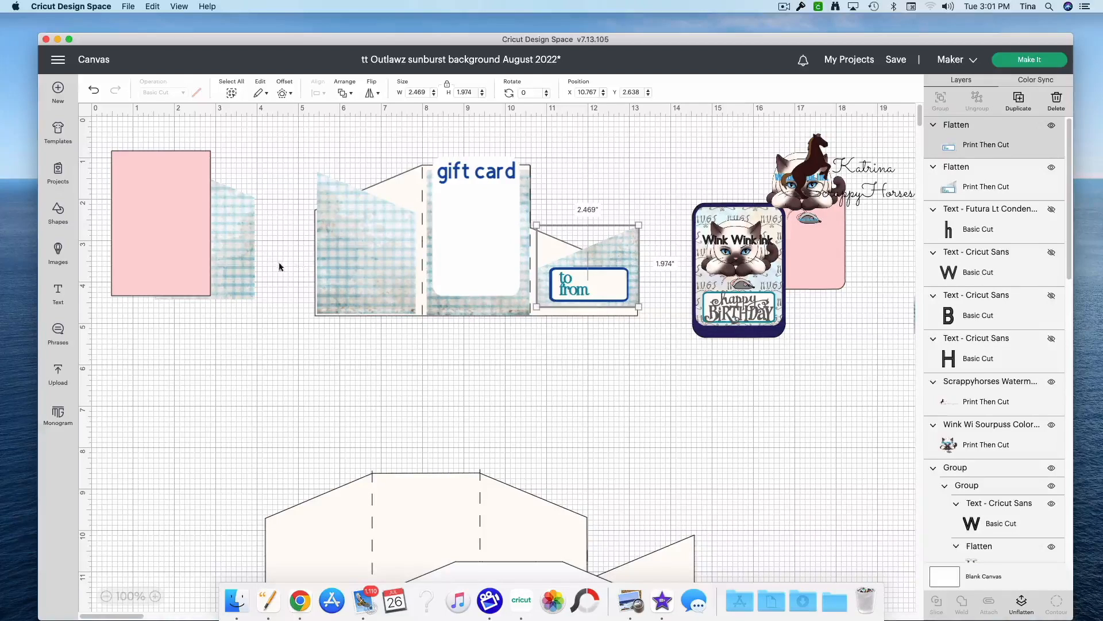
# Step: Shift the pink rectangle to about X 1.127, Y 0.852 and the gift card panel to about X 8.256, Y 0.682
pyautogui.moveTo(193, 262); pyautogui.dragTo(237, 263)
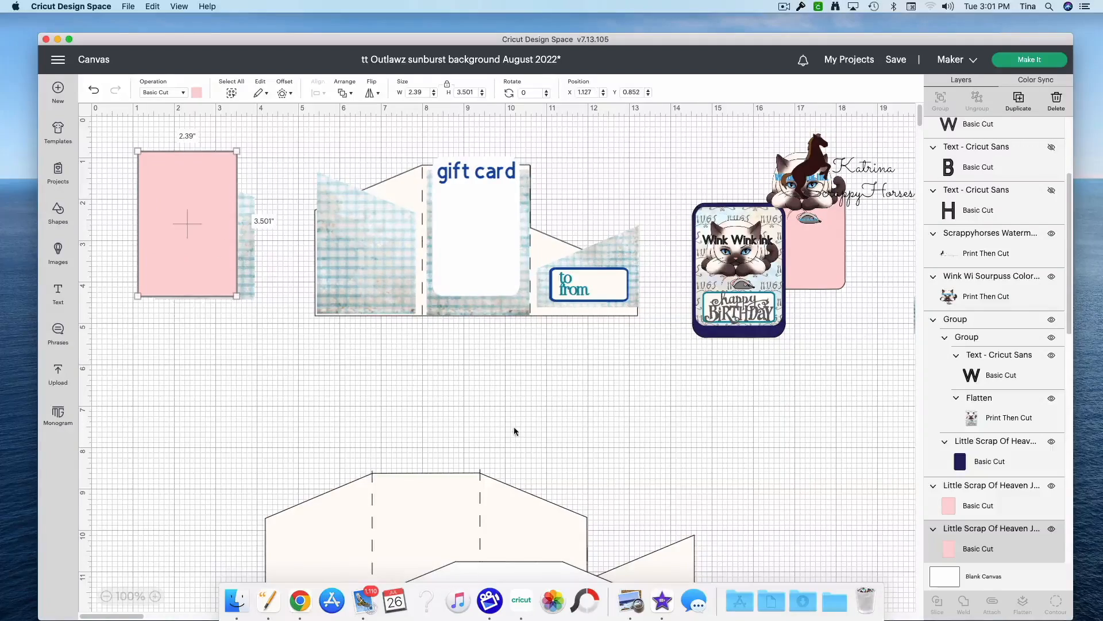
pyautogui.scroll(-2, 506, 291)
pyautogui.scroll(2, 505, 291)
pyautogui.moveTo(504, 251)
pyautogui.mouseDown()
pyautogui.moveTo(534, 232)
pyautogui.moveTo(477, 250)
pyautogui.moveTo(517, 241)
pyautogui.moveTo(498, 245)
pyautogui.mouseUp()
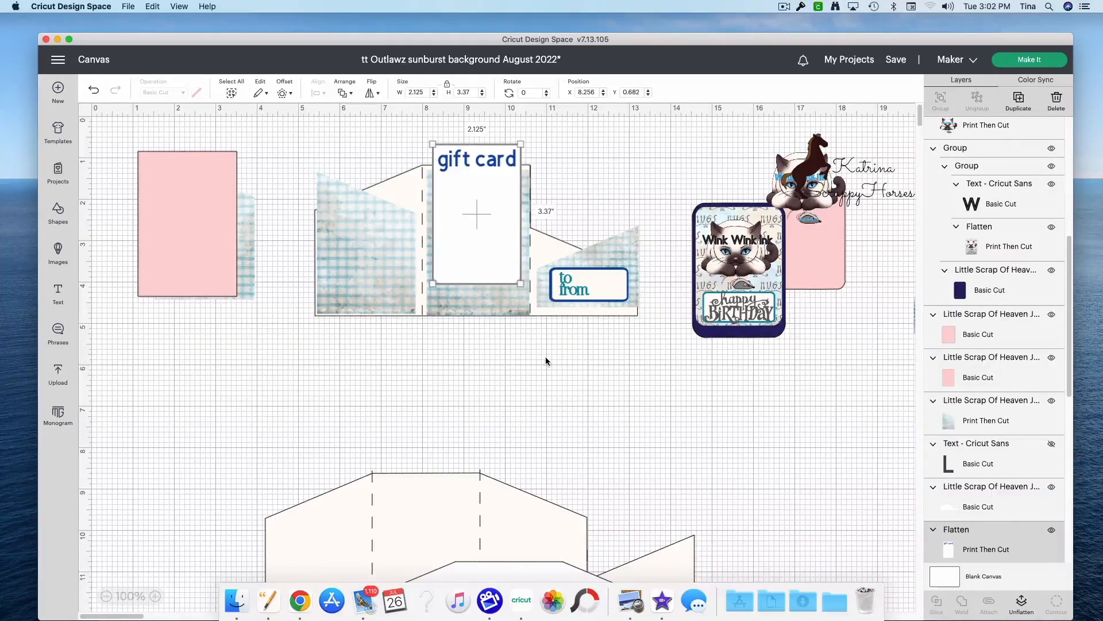
# Step: Move the loose cream shape overlapping the lower template away to about X 20.694, Y 10.234
pyautogui.scroll(-5, 546, 362)
pyautogui.moveTo(527, 377); pyautogui.dragTo(961, 400)
pyautogui.moveTo(841, 398); pyautogui.dragTo(1009, 354)
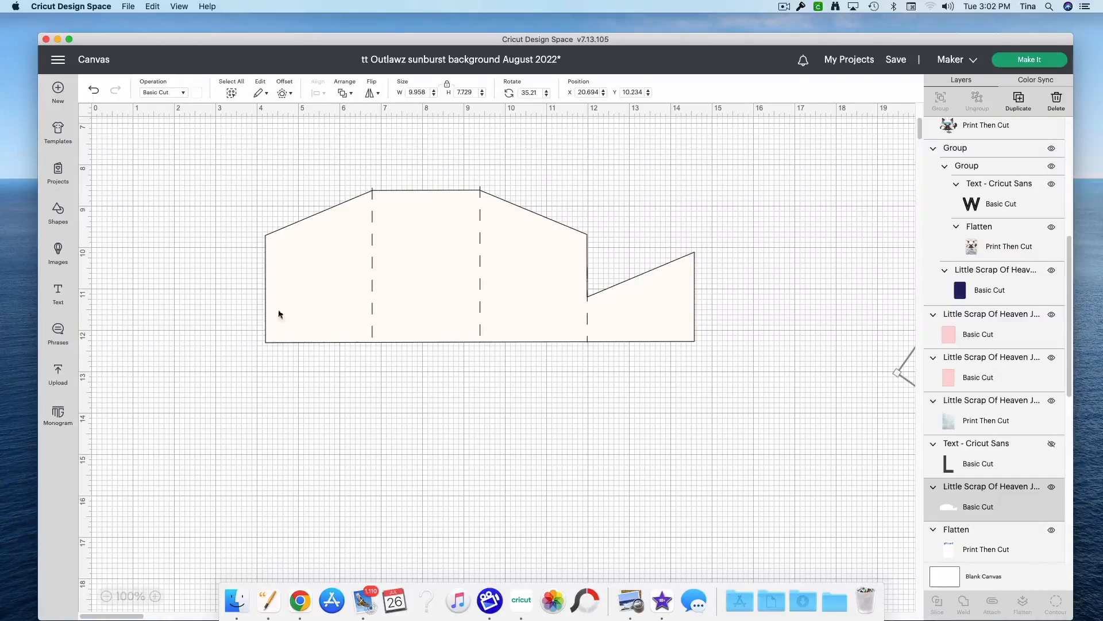
# Step: Insert a 2 in square and a score line, and place the square below and to the right of the lower template
pyautogui.click(58, 217)
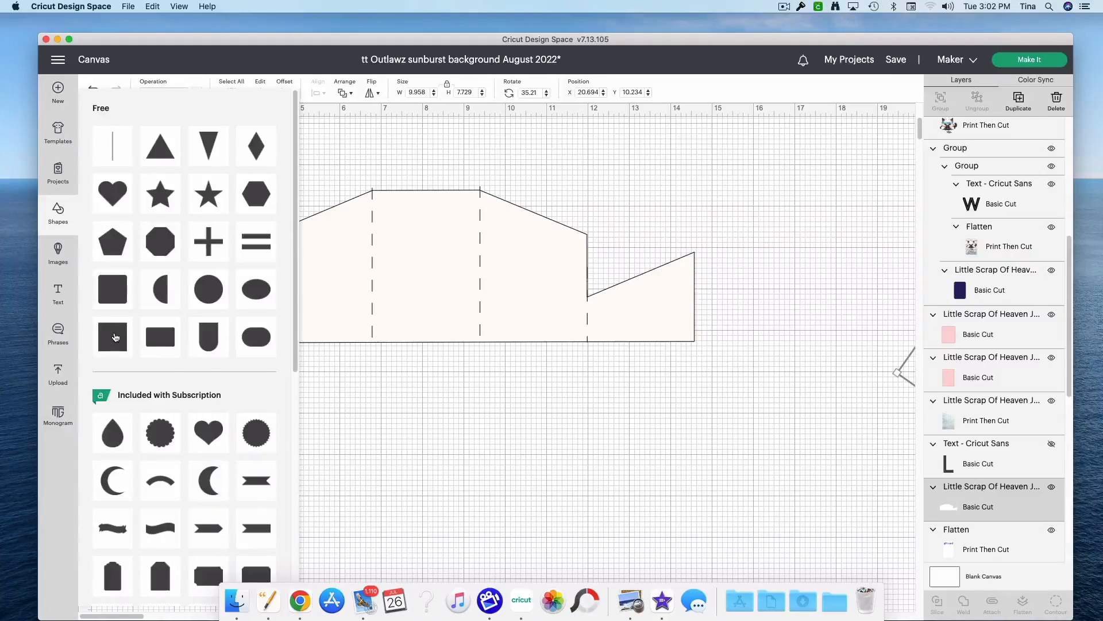
pyautogui.click(115, 337)
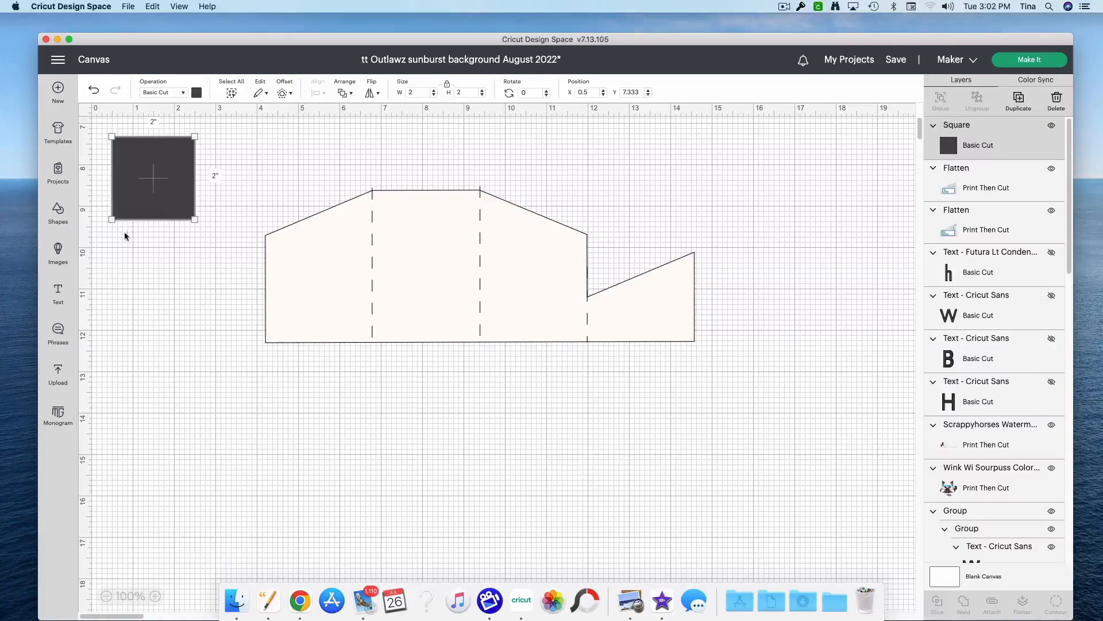
pyautogui.click(58, 212)
pyautogui.click(113, 146)
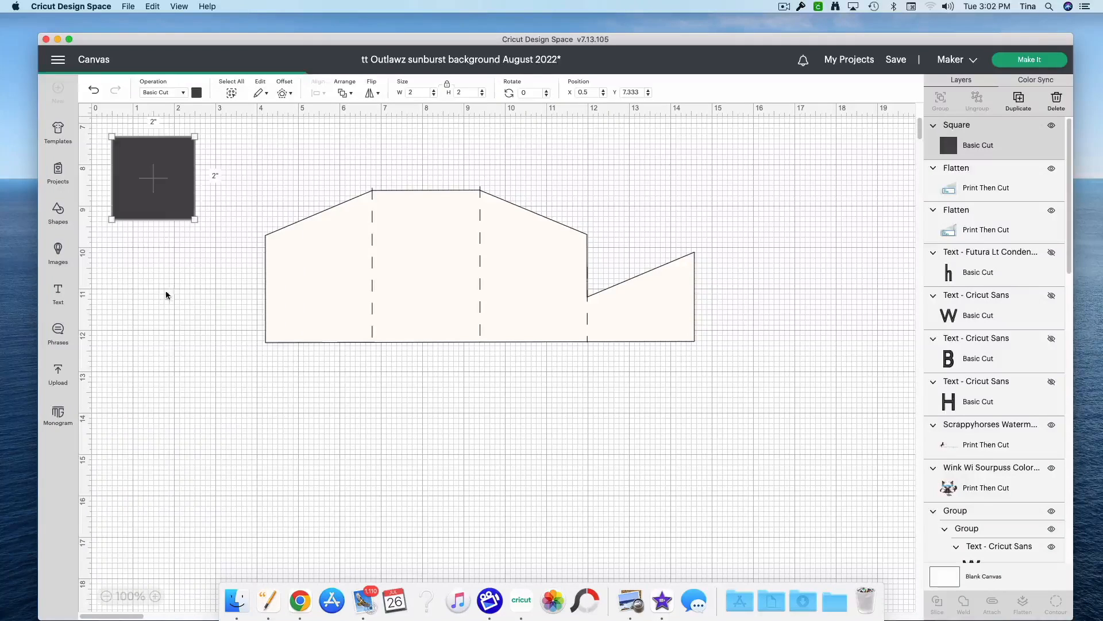
pyautogui.moveTo(135, 238); pyautogui.dragTo(372, 342)
pyautogui.moveTo(431, 410); pyautogui.dragTo(106, 299)
pyautogui.moveTo(174, 189); pyautogui.dragTo(868, 427)
# Step: Move the gift card panel, the plaid panels and the to/from pocket off the upper template, to its right
pyautogui.scroll(5, 605, 398)
pyautogui.scroll(2, 605, 398)
pyautogui.moveTo(465, 259); pyautogui.dragTo(841, 401)
pyautogui.click(586, 287)
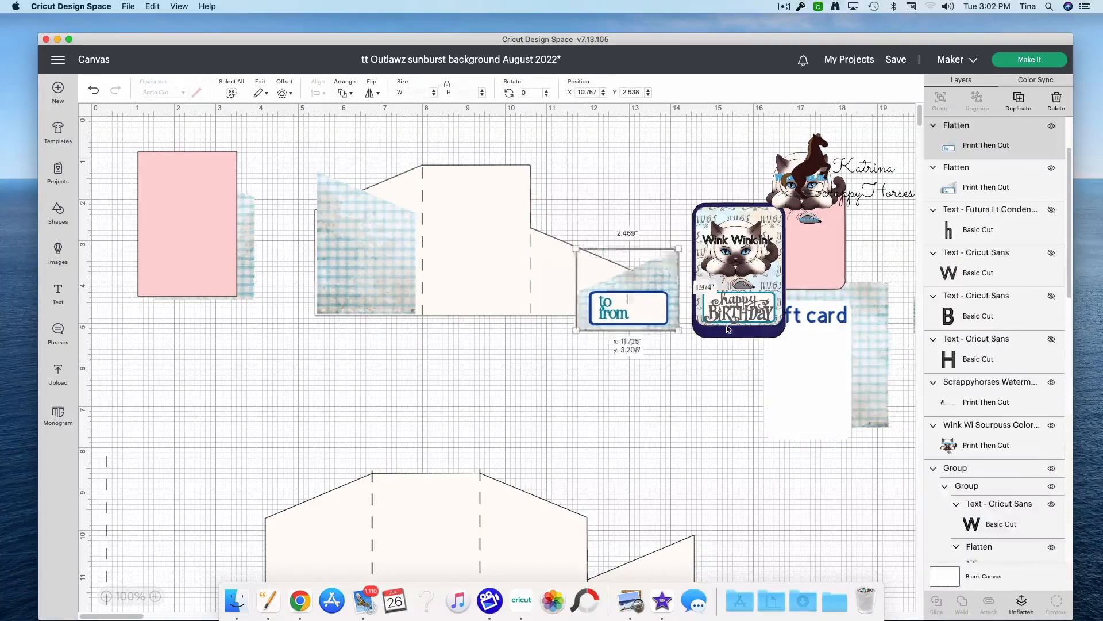
pyautogui.moveTo(586, 287); pyautogui.dragTo(858, 397)
pyautogui.moveTo(342, 278); pyautogui.dragTo(709, 355)
pyautogui.moveTo(817, 372); pyautogui.dragTo(820, 375)
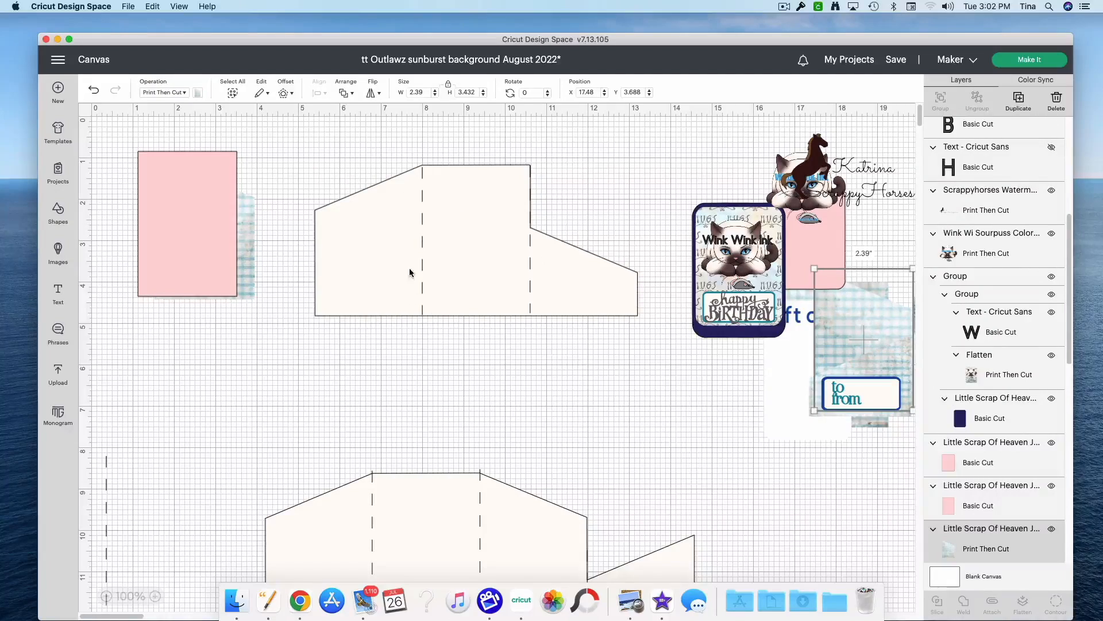
# Step: Space the two pocket templates apart, with the lower one at about X 4.052, Y 8.319, and detach the lower template's score lines
pyautogui.moveTo(492, 263); pyautogui.dragTo(446, 407)
pyautogui.scroll(-5, 520, 402)
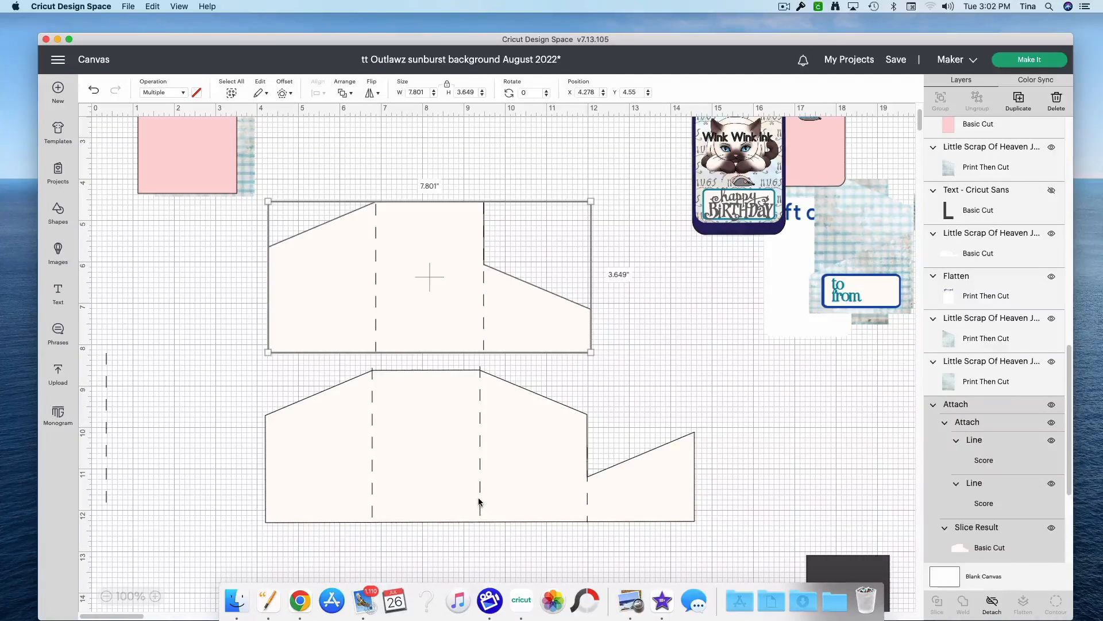
pyautogui.click(800, 529)
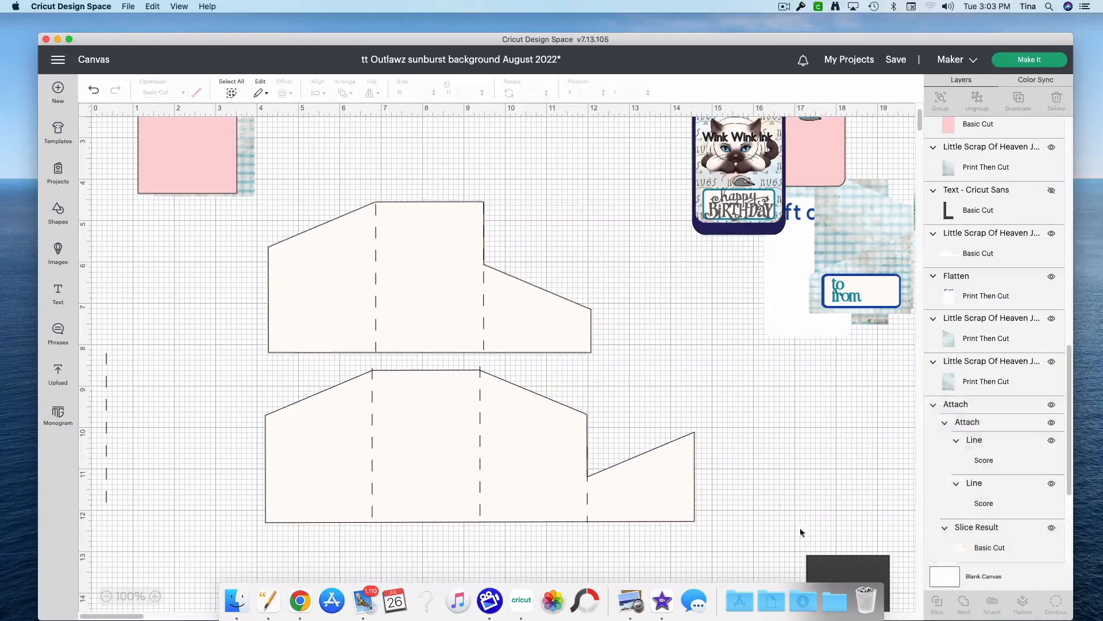
pyautogui.click(587, 520)
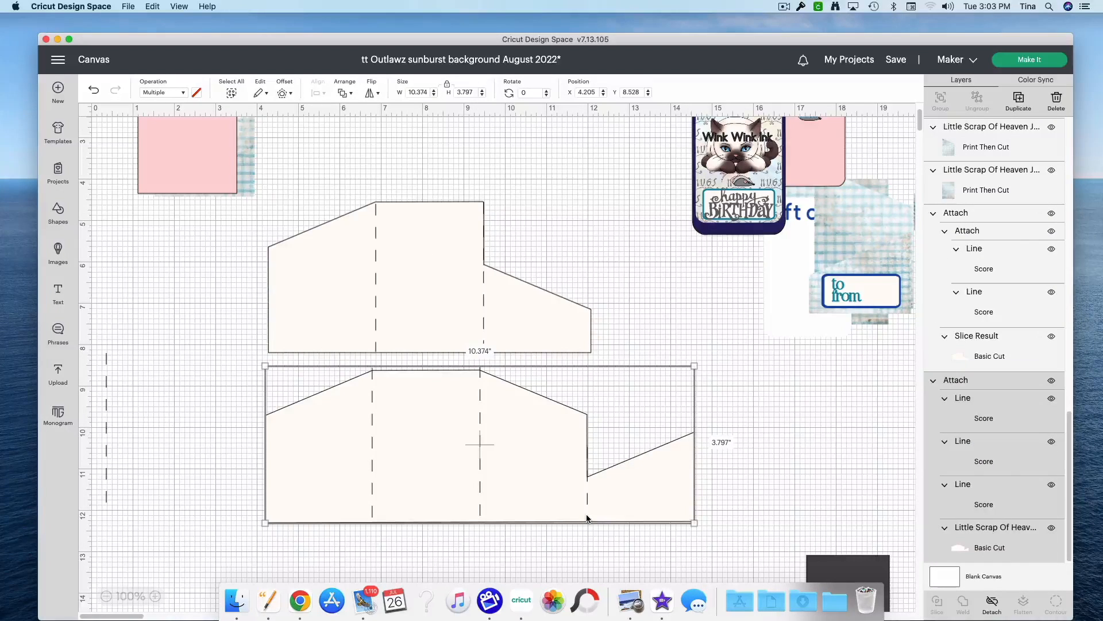
pyautogui.moveTo(534, 327); pyautogui.dragTo(554, 256)
pyautogui.moveTo(516, 454); pyautogui.dragTo(510, 446)
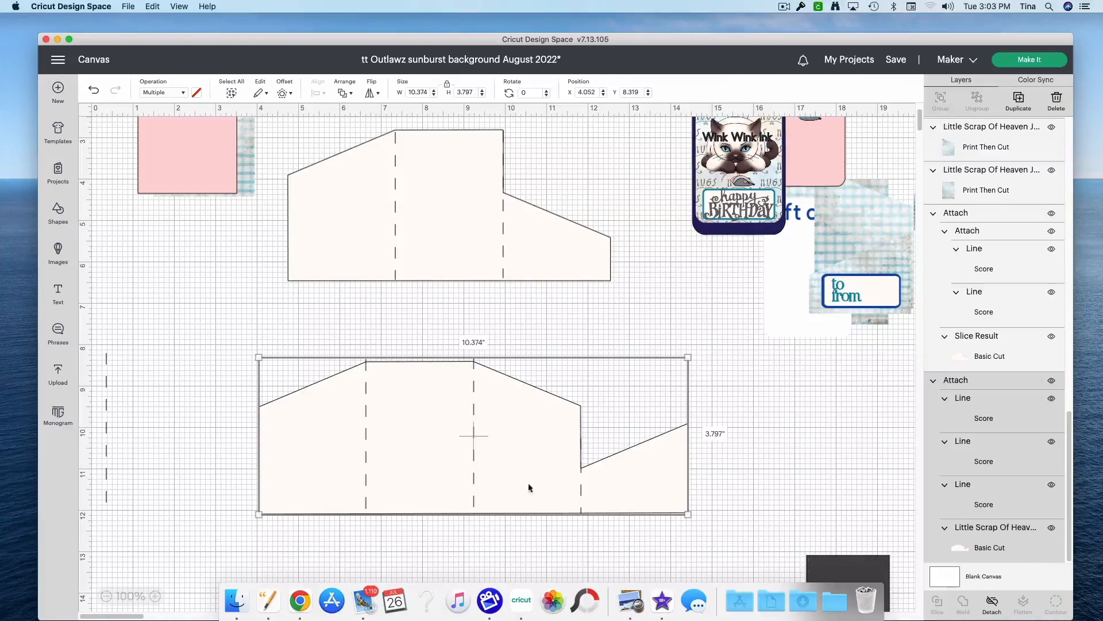
pyautogui.click(992, 606)
# Step: Bring the dark square beside the lower template, enlarge it to about 4.972 in, and duplicate it
pyautogui.moveTo(828, 560); pyautogui.dragTo(655, 382)
pyautogui.moveTo(686, 428); pyautogui.dragTo(809, 550)
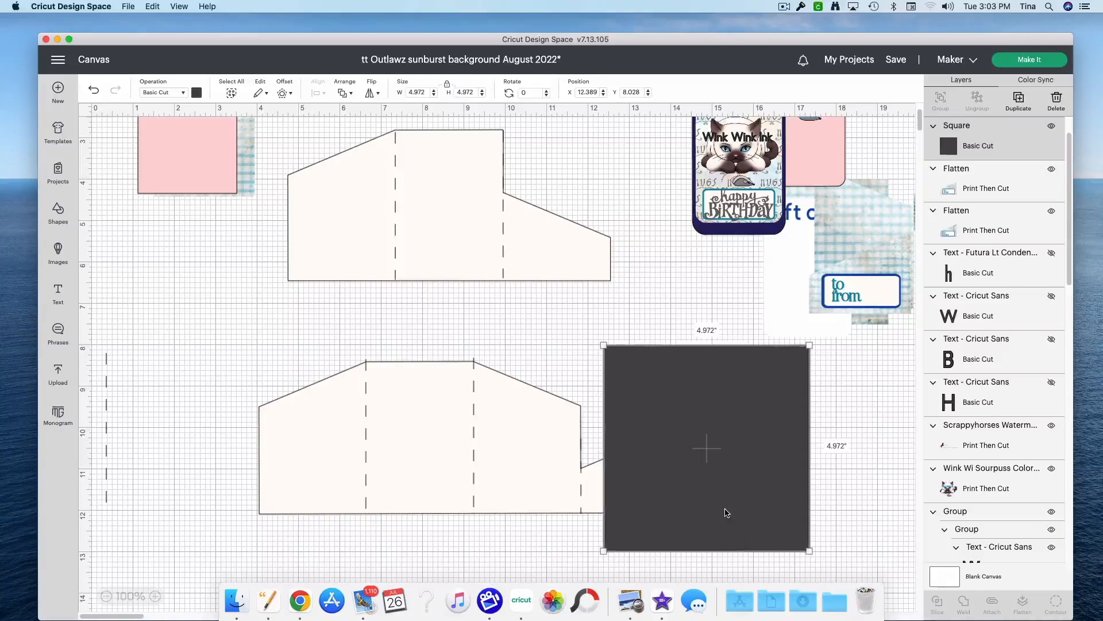
pyautogui.rightClick(726, 511)
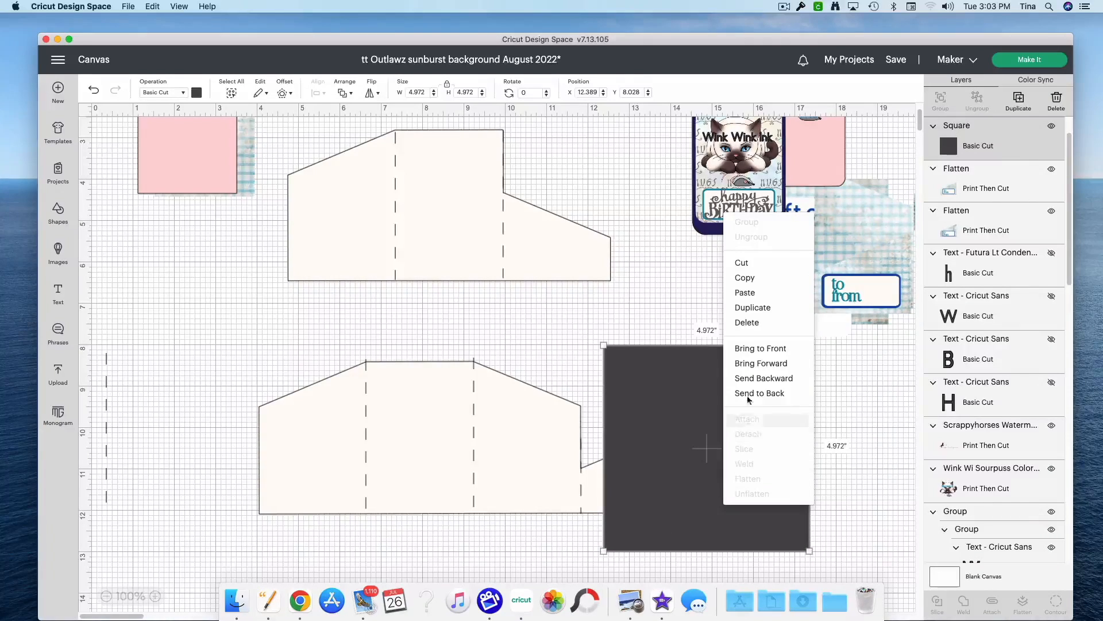
pyautogui.click(750, 307)
# Step: Move the duplicate square aside, and cover the lower template's end flap up to its score line with the original at about X 11.847, Y 8.333
pyautogui.moveTo(290, 260); pyautogui.dragTo(871, 139)
pyautogui.click(758, 429)
pyautogui.moveTo(757, 429); pyautogui.dragTo(737, 440)
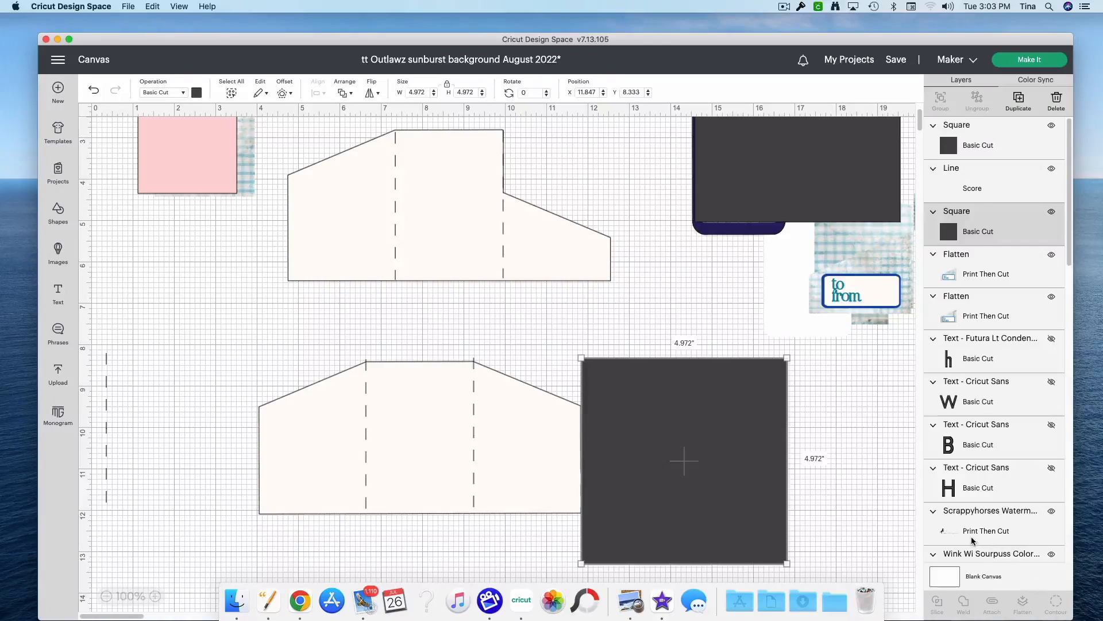
pyautogui.scroll(-4, 969, 533)
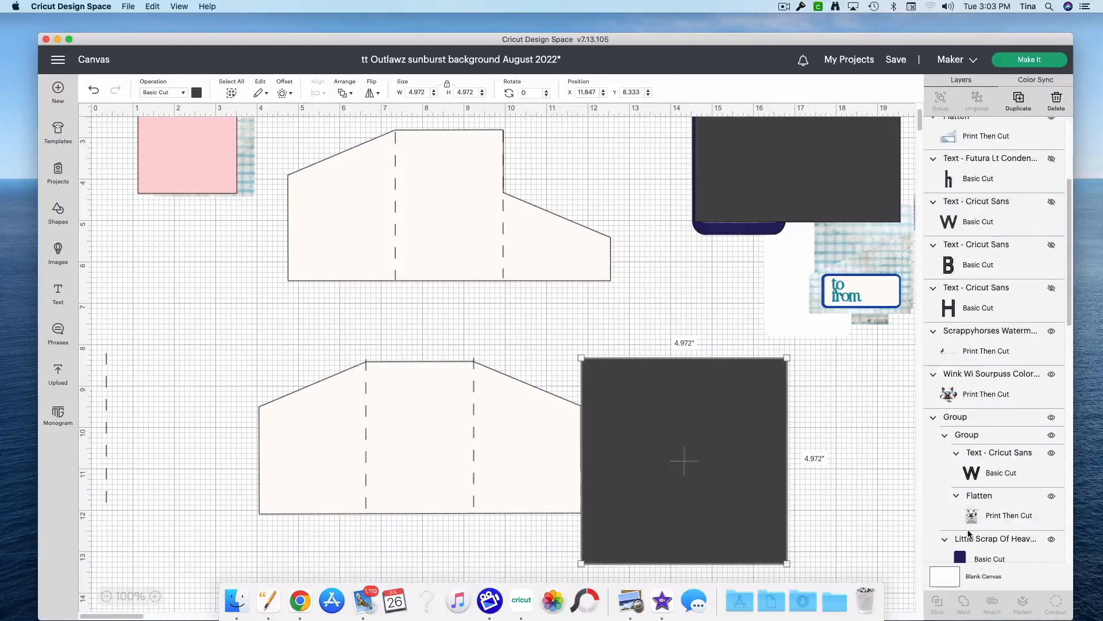
# Step: Move the end flap's short score line off the lower template, and set the dark square back against the flap's edge at about X 11.833, Y 8.347
pyautogui.click(472, 445)
pyautogui.moveTo(712, 461); pyautogui.dragTo(716, 461)
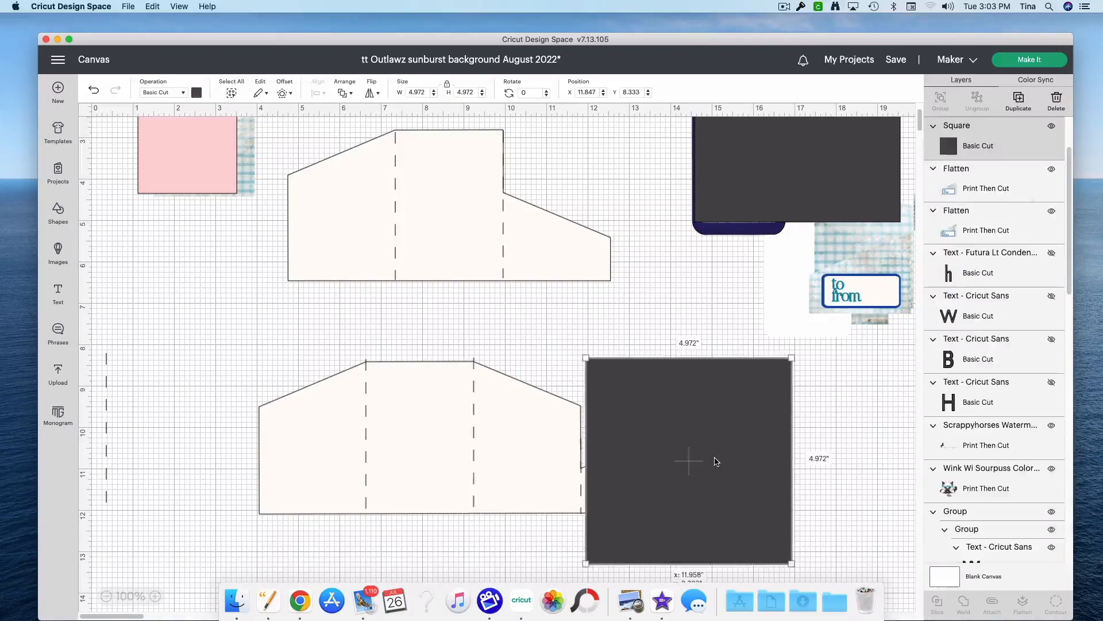
pyautogui.moveTo(580, 502); pyautogui.dragTo(202, 466)
pyautogui.moveTo(661, 472); pyautogui.dragTo(615, 451)
pyautogui.click(672, 286)
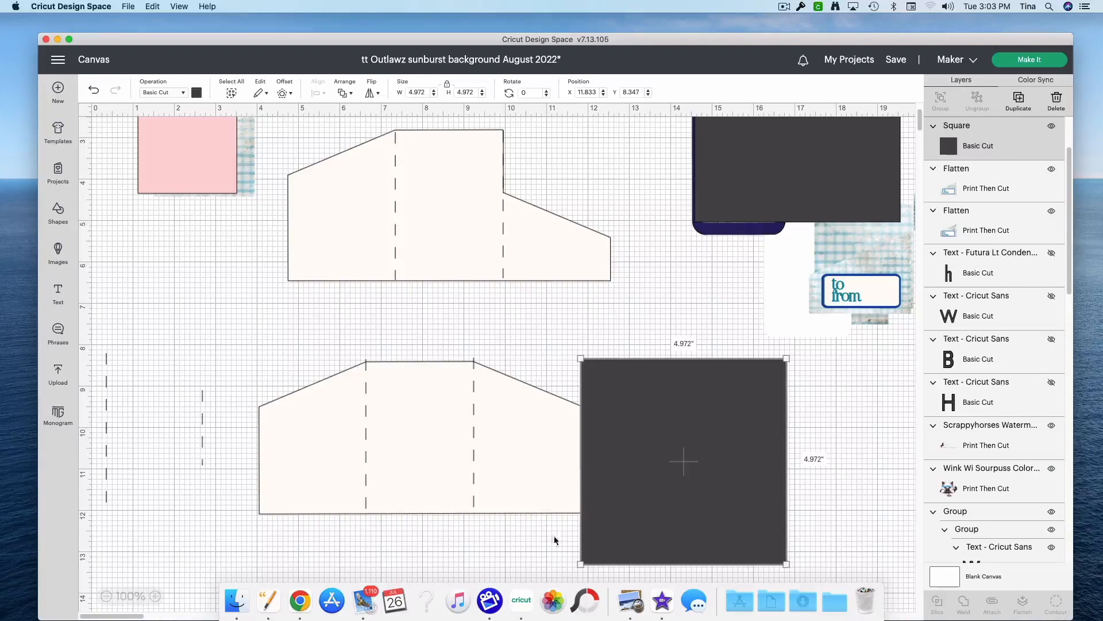
# Step: Slice the end flap off the lower template with the dark square
pyautogui.click(519, 568)
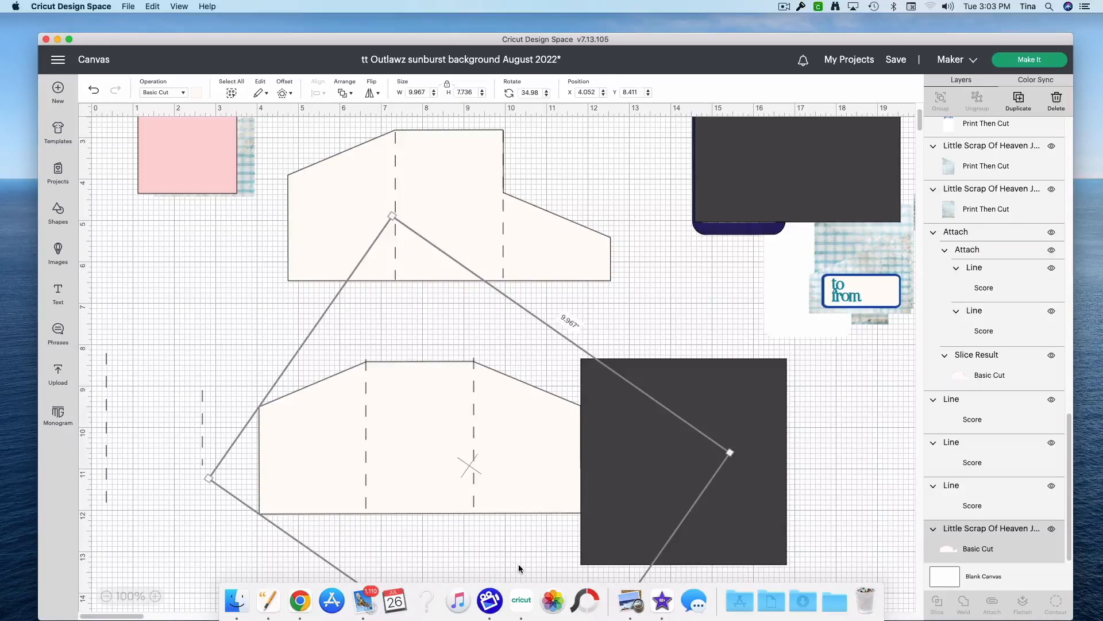
pyautogui.moveTo(845, 524); pyautogui.dragTo(552, 435)
pyautogui.click(938, 610)
# Step: Spread the slice pieces apart beside the lower template, and delete the dark copy of the flap
pyautogui.moveTo(746, 528); pyautogui.dragTo(810, 522)
pyautogui.moveTo(608, 487); pyautogui.dragTo(719, 477)
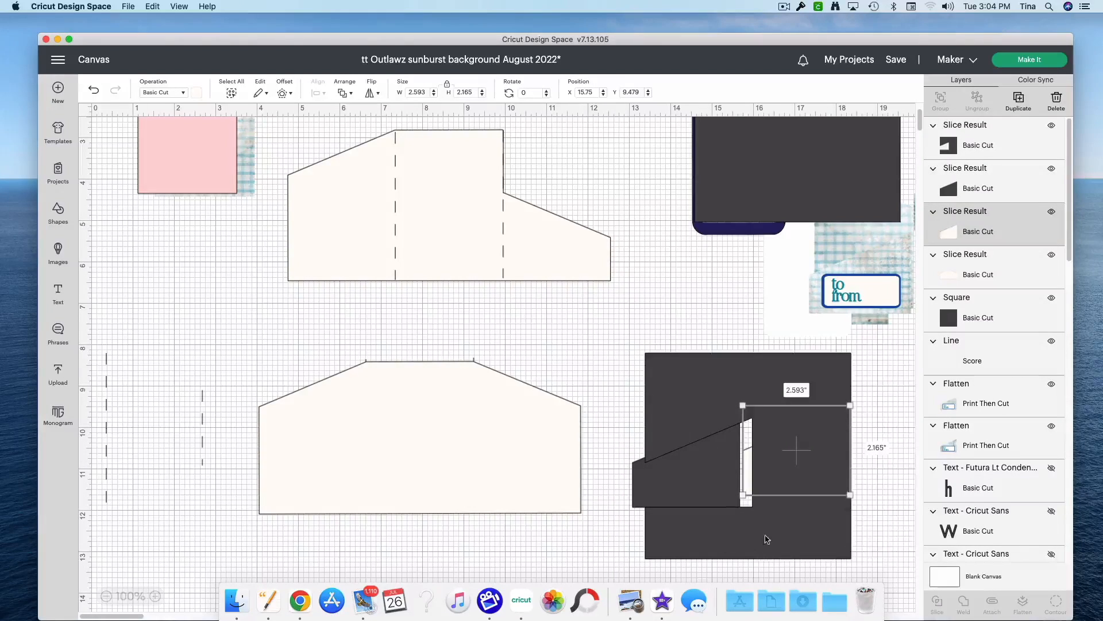
pyautogui.moveTo(767, 539); pyautogui.dragTo(954, 538)
pyautogui.moveTo(781, 474); pyautogui.dragTo(682, 330)
pyautogui.moveTo(698, 484)
pyautogui.mouseDown()
pyautogui.moveTo(710, 321)
pyautogui.moveTo(704, 479)
pyautogui.mouseUp()
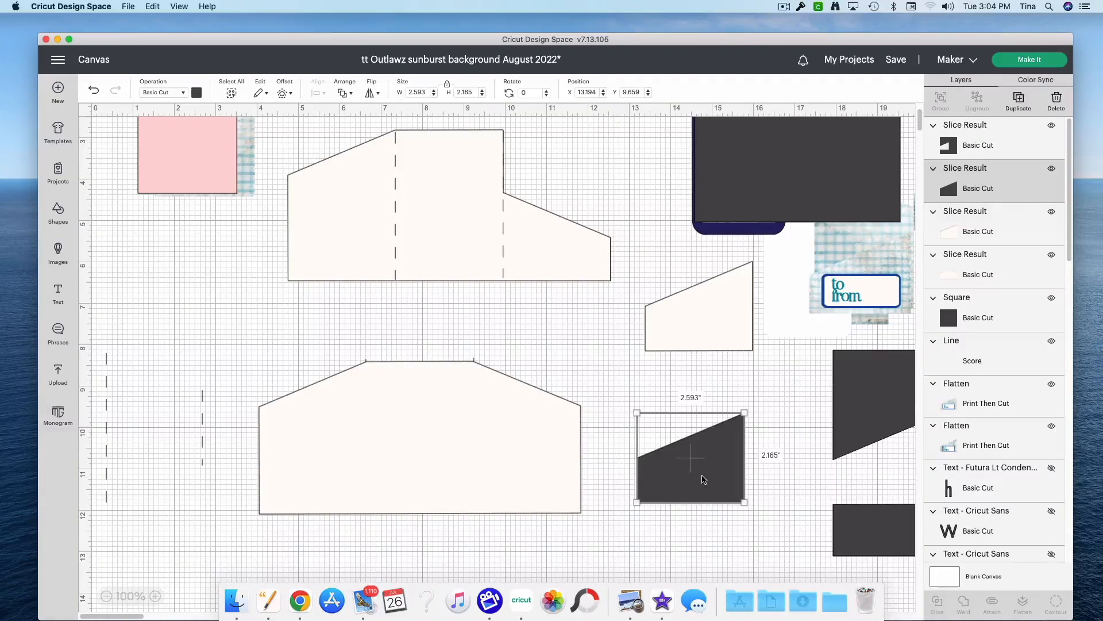
pyautogui.rightClick(704, 478)
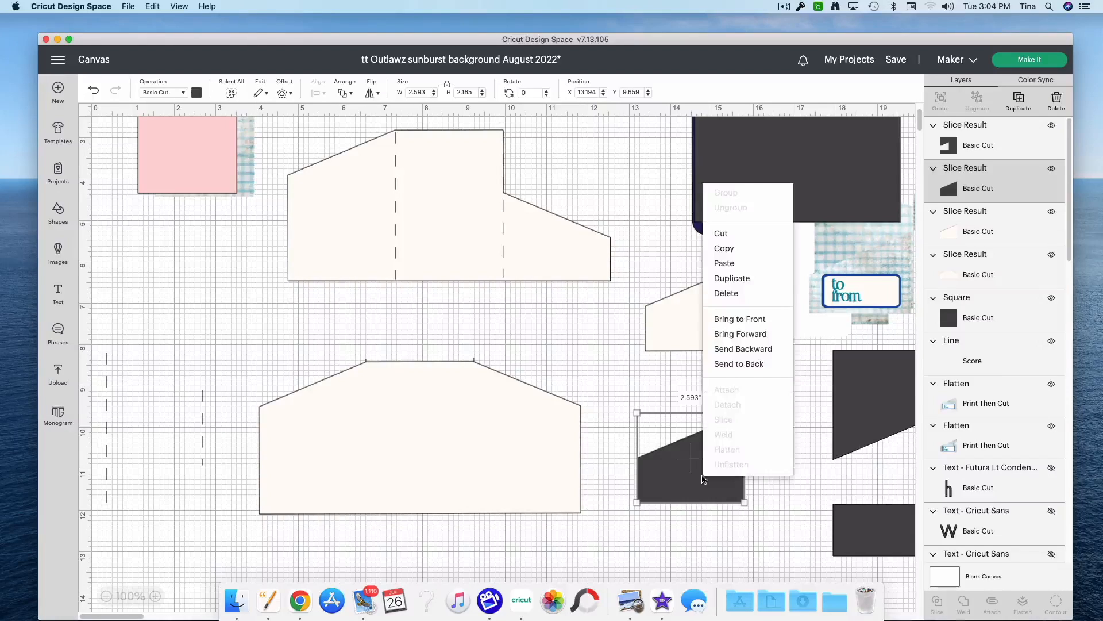
pyautogui.click(739, 292)
# Step: Place the duplicate square over the lower template's end panel at about X 9.264, Y 8.028, and move that panel's score line off the template
pyautogui.moveTo(810, 194); pyautogui.dragTo(589, 523)
pyautogui.moveTo(590, 523); pyautogui.dragTo(591, 523)
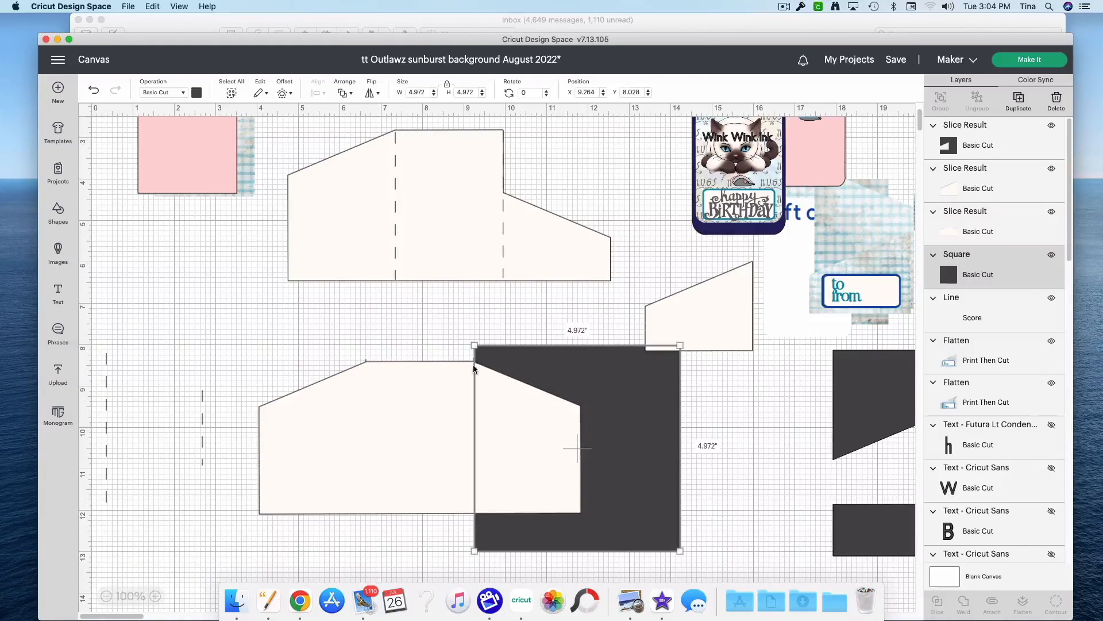
pyautogui.moveTo(474, 361); pyautogui.dragTo(185, 377)
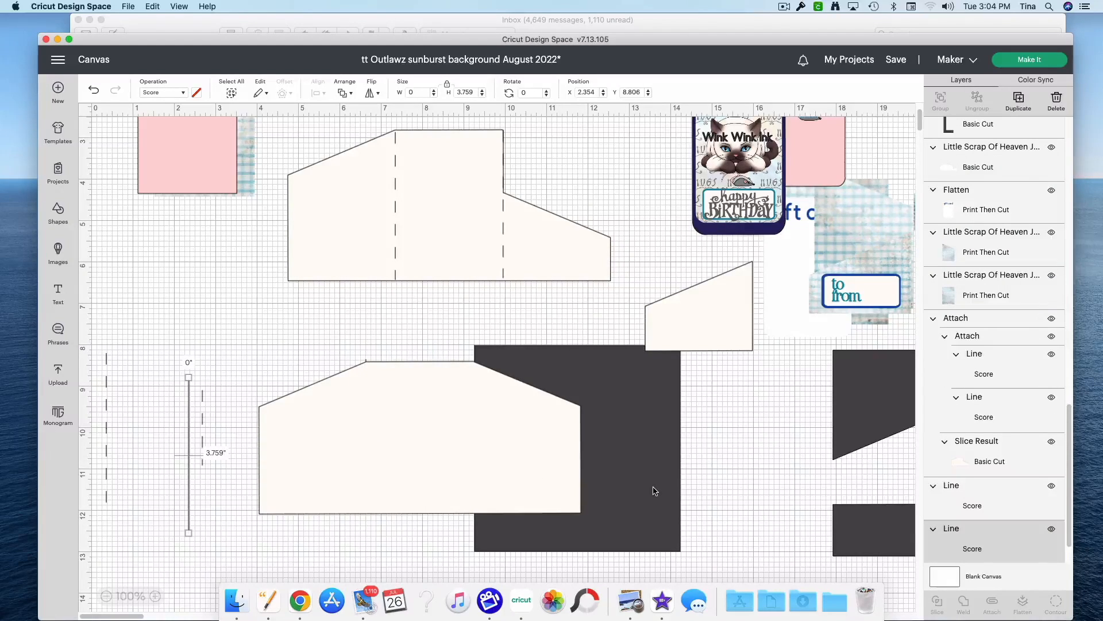
# Step: Slice the end panel off the lower template with the duplicate square
pyautogui.click(435, 562)
pyautogui.moveTo(489, 575); pyautogui.dragTo(566, 404)
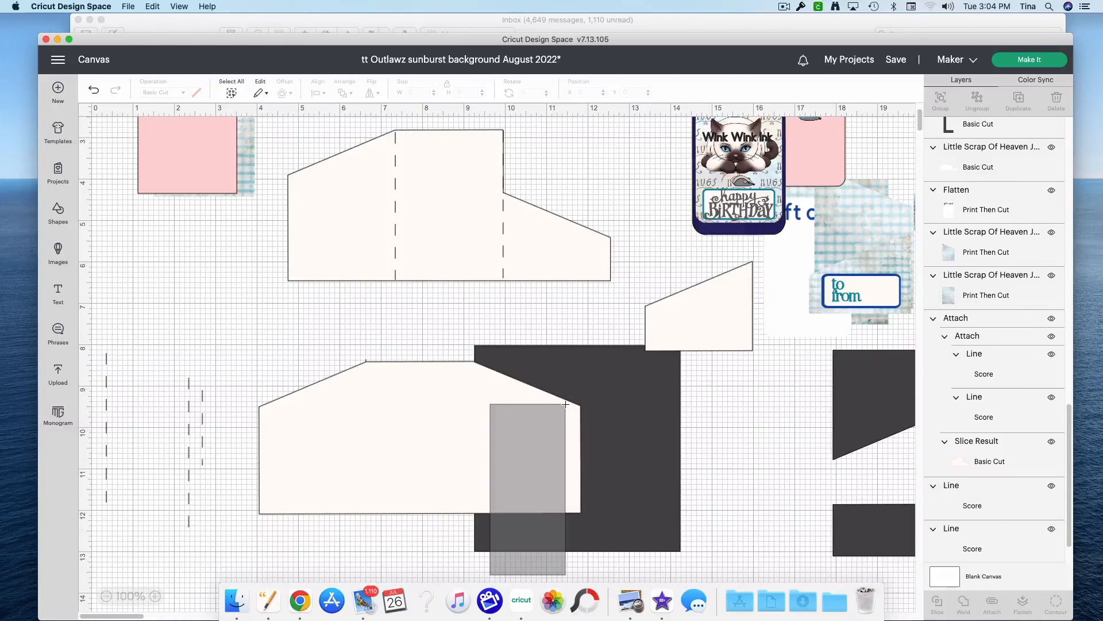
pyautogui.moveTo(565, 404); pyautogui.dragTo(566, 408)
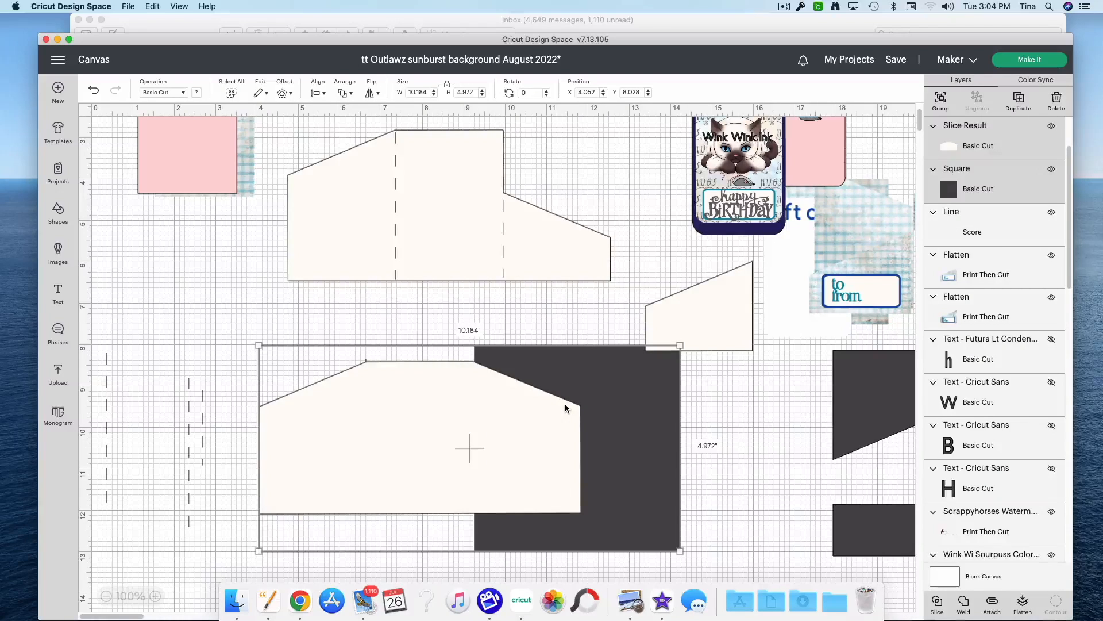
pyautogui.click(937, 602)
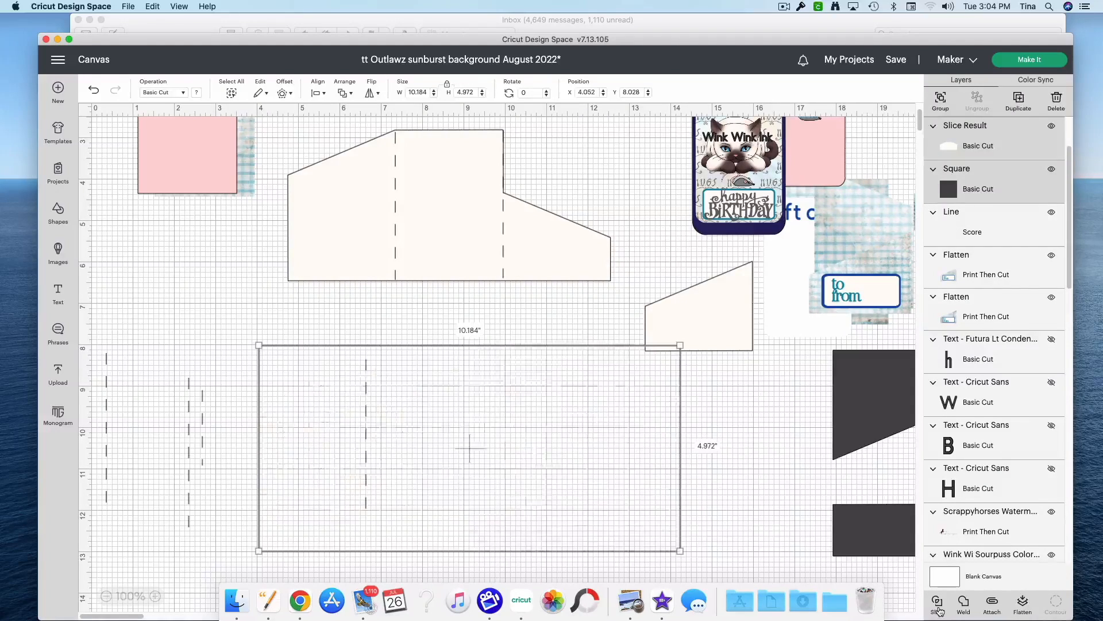
# Step: Delete the notched dark square, the cut-off end panel and the panel's dark copy
pyautogui.moveTo(651, 546); pyautogui.dragTo(736, 558)
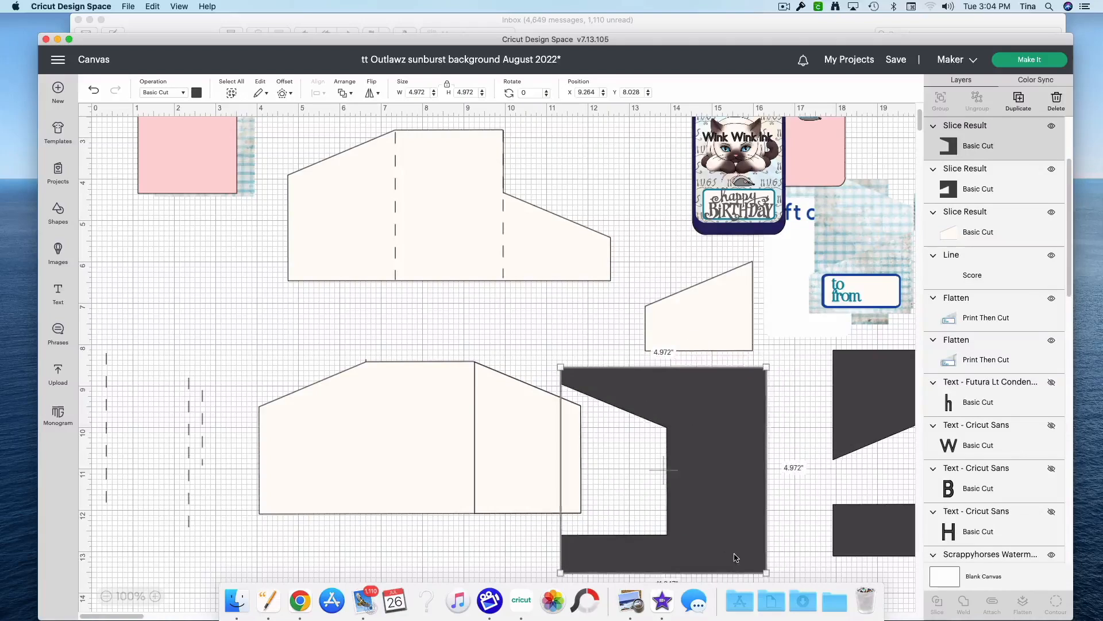
pyautogui.rightClick(735, 558)
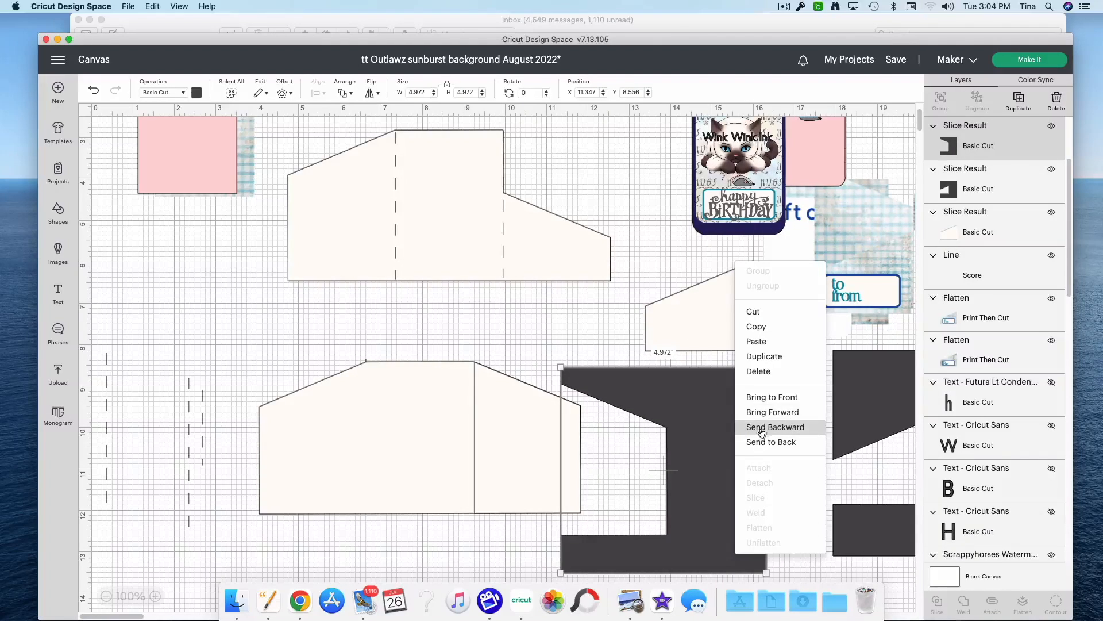
pyautogui.click(771, 372)
pyautogui.moveTo(518, 443); pyautogui.dragTo(672, 467)
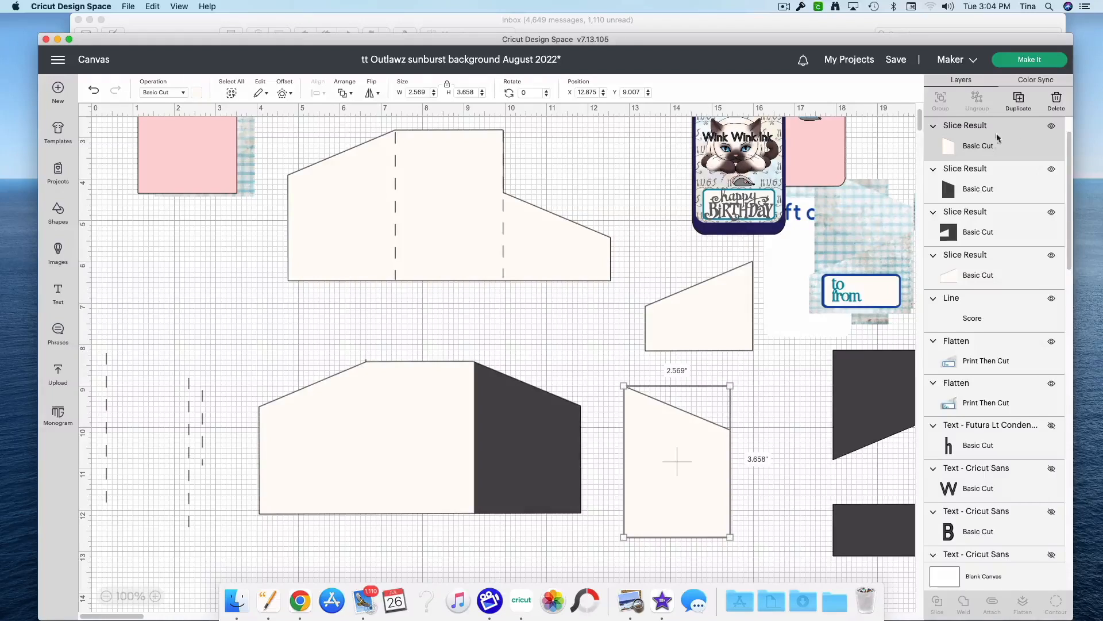
pyautogui.click(1056, 101)
pyautogui.moveTo(578, 445); pyautogui.dragTo(734, 450)
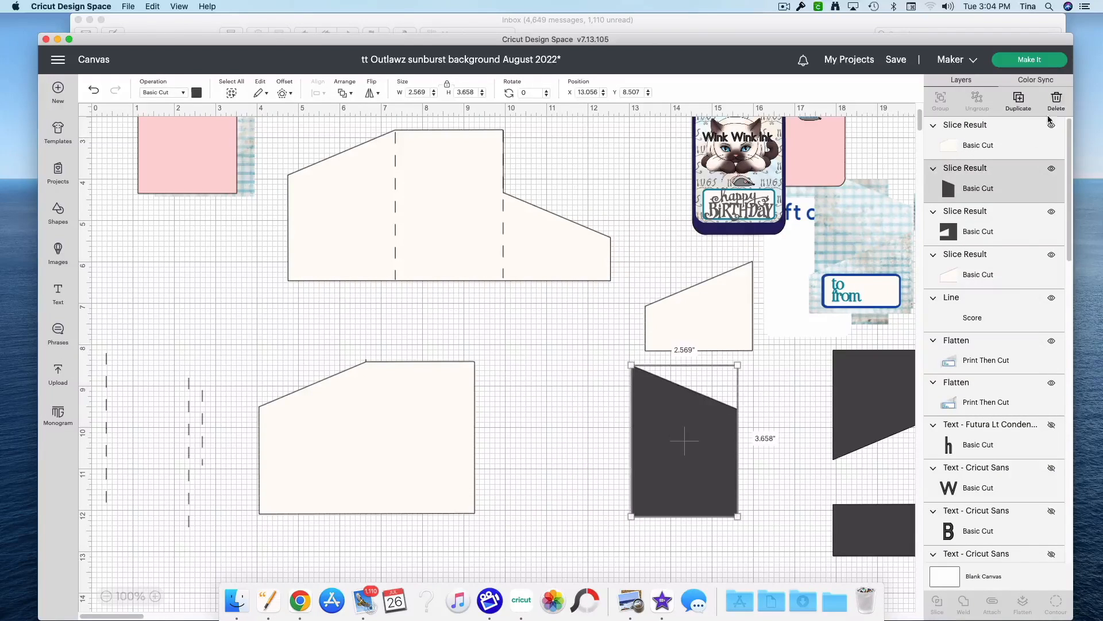
pyautogui.click(1056, 102)
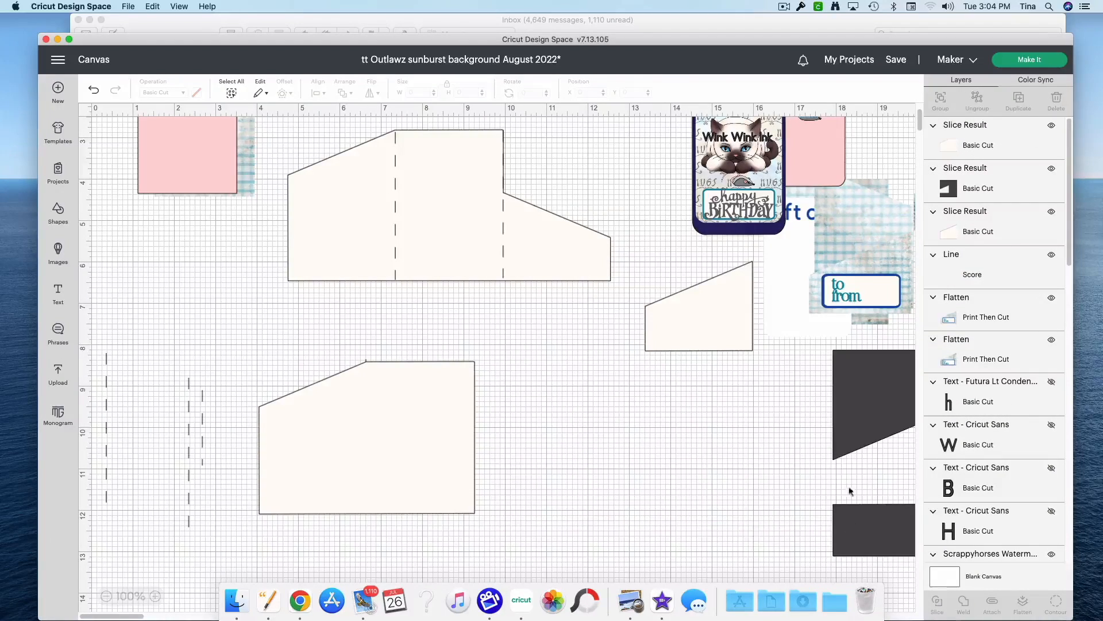
# Step: Flip the cut-off flap horizontally and set it against the lower template's straight cut edge, near the bottom
pyautogui.moveTo(731, 320); pyautogui.dragTo(618, 453)
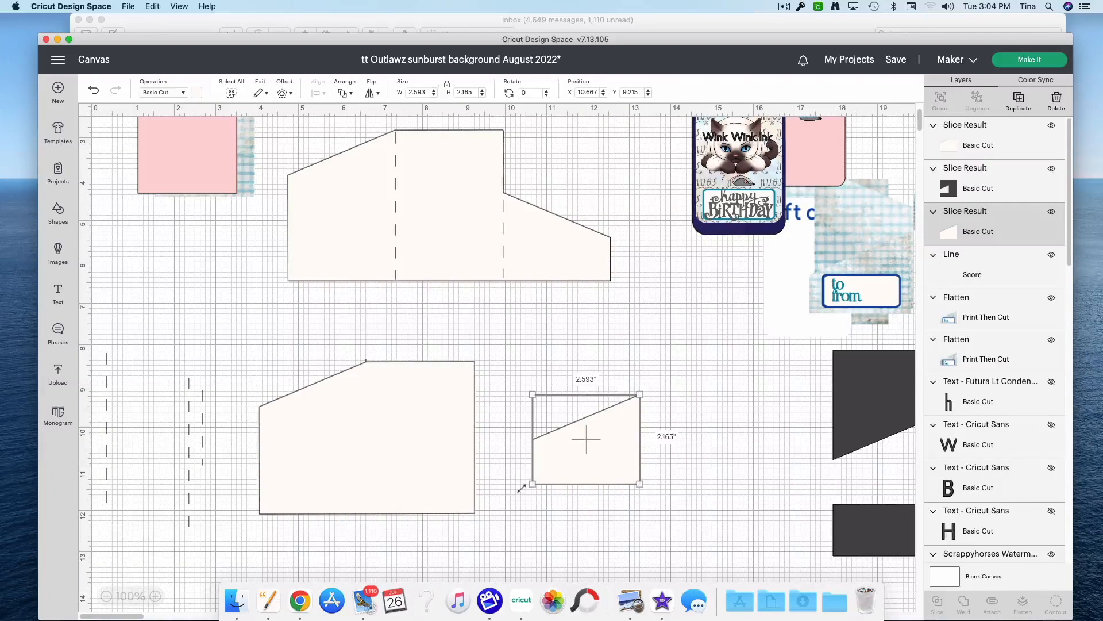
pyautogui.click(372, 95)
pyautogui.click(385, 109)
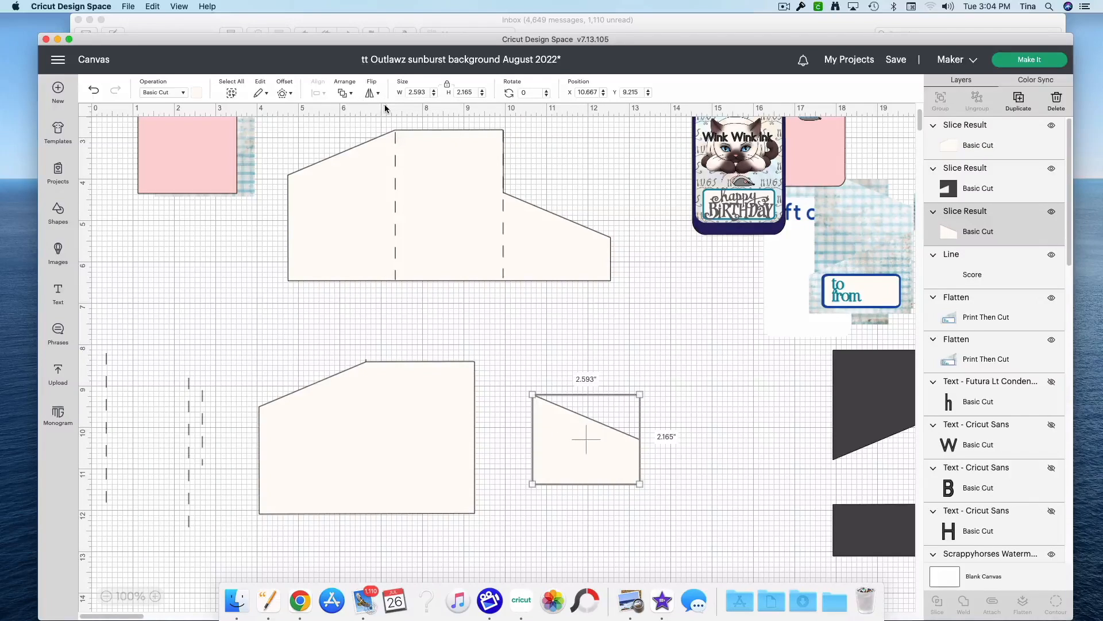
pyautogui.moveTo(577, 452); pyautogui.dragTo(519, 475)
# Step: Align the flipped flap and the lower template body along their bottom edges
pyautogui.click(611, 539)
pyautogui.moveTo(553, 540); pyautogui.dragTo(441, 482)
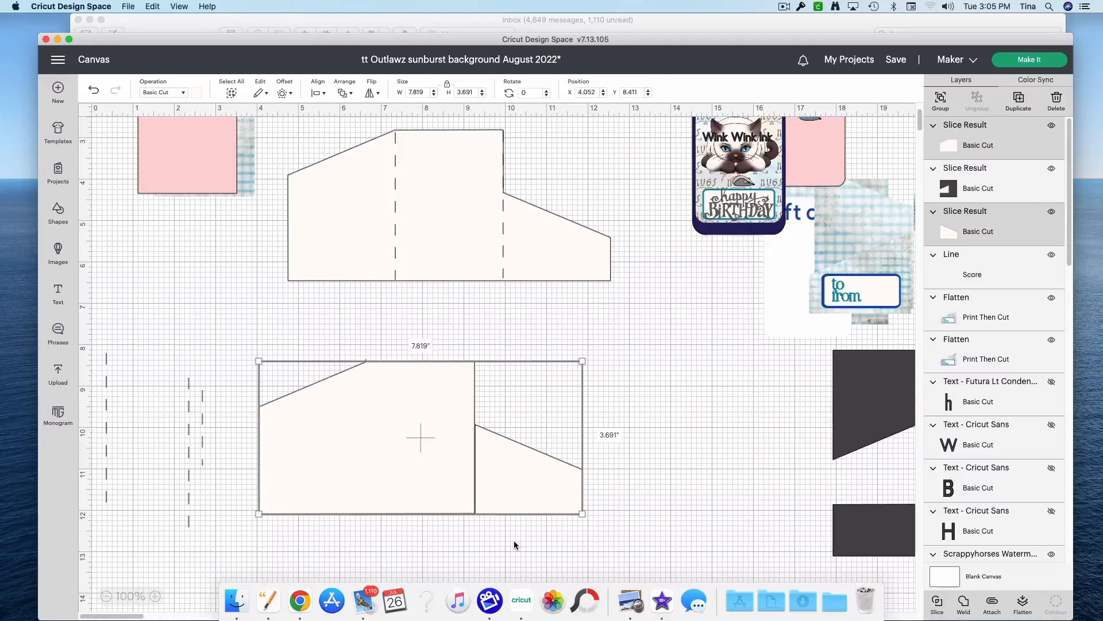
pyautogui.click(577, 537)
pyautogui.moveTo(577, 538); pyautogui.dragTo(460, 480)
pyautogui.click(315, 93)
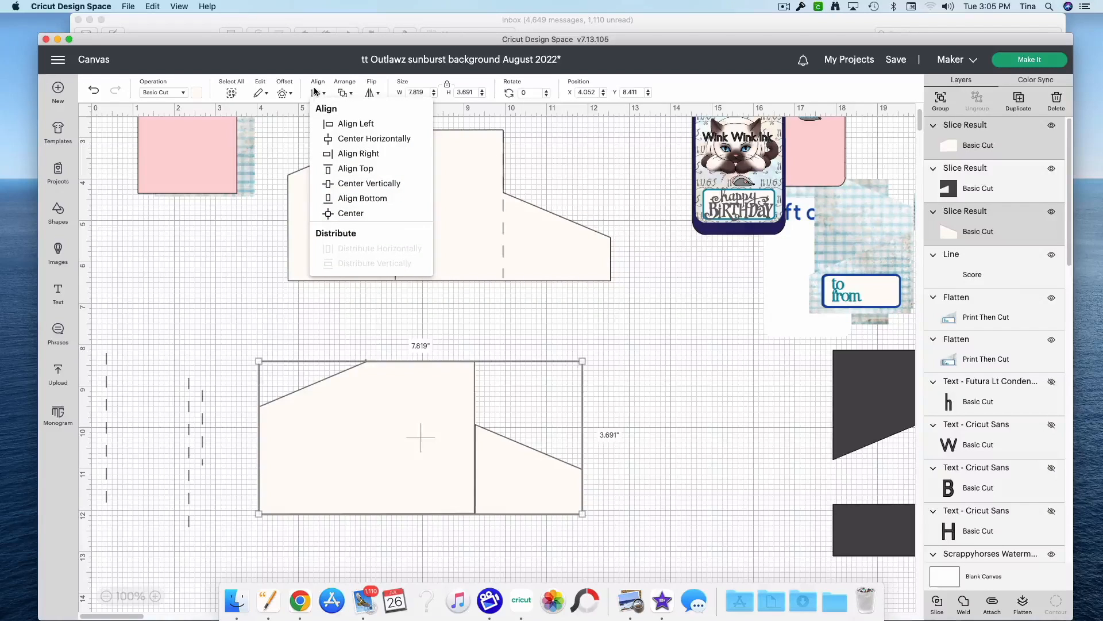
pyautogui.click(347, 196)
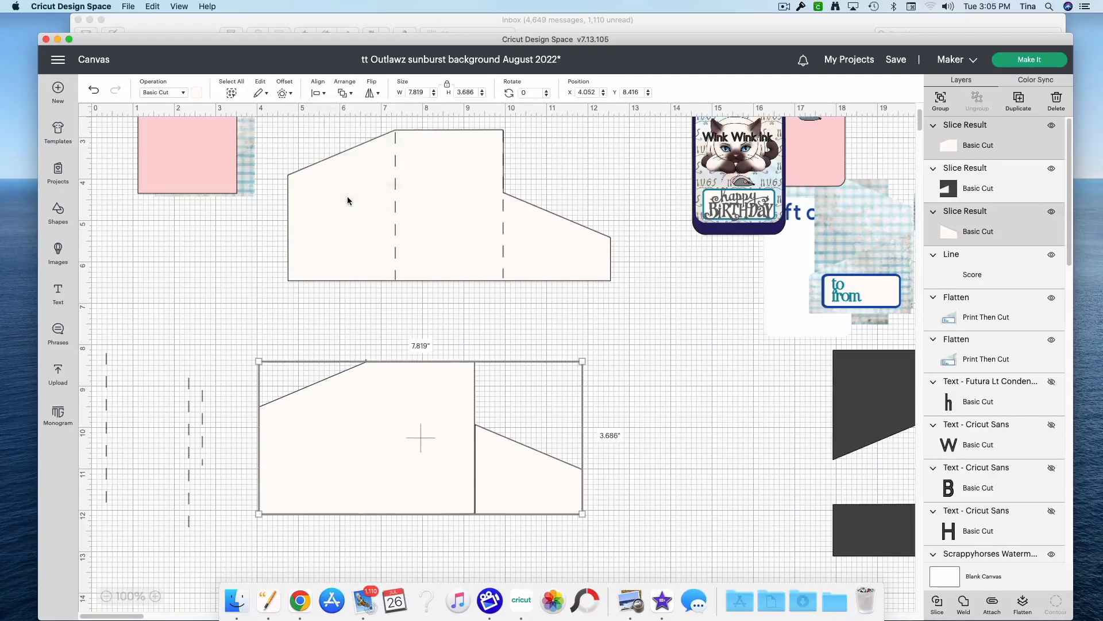
pyautogui.click(720, 425)
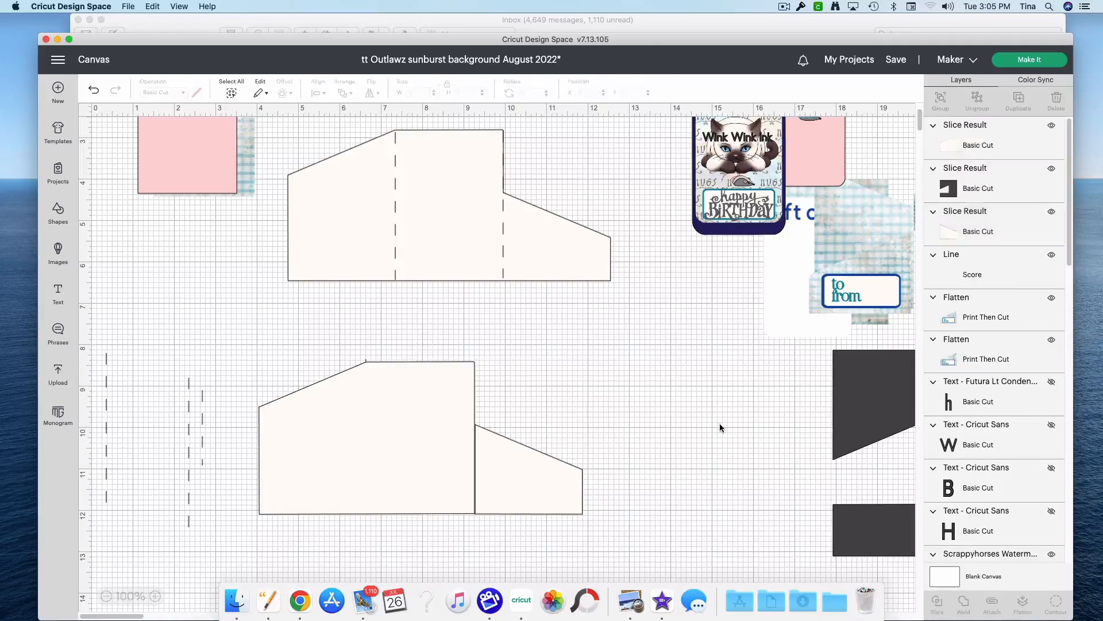
# Step: Examine up close how the flap's edge meets the lower template body
pyautogui.click(155, 596)
pyautogui.scroll(-3, 687, 457)
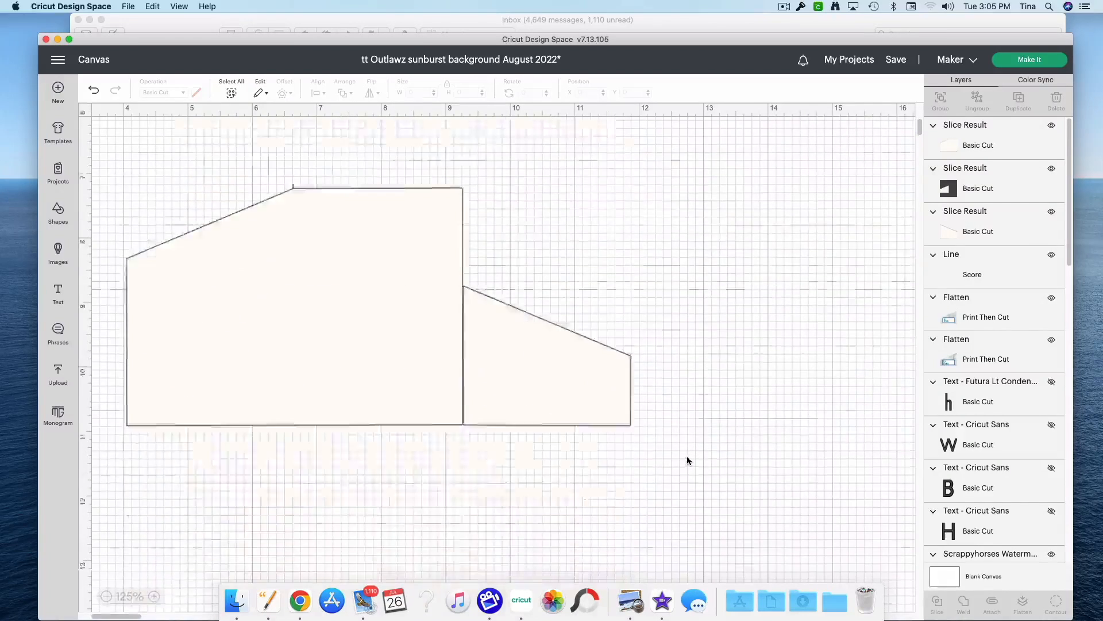
pyautogui.press('super+equal')
pyautogui.click(357, 195)
pyautogui.click(525, 528)
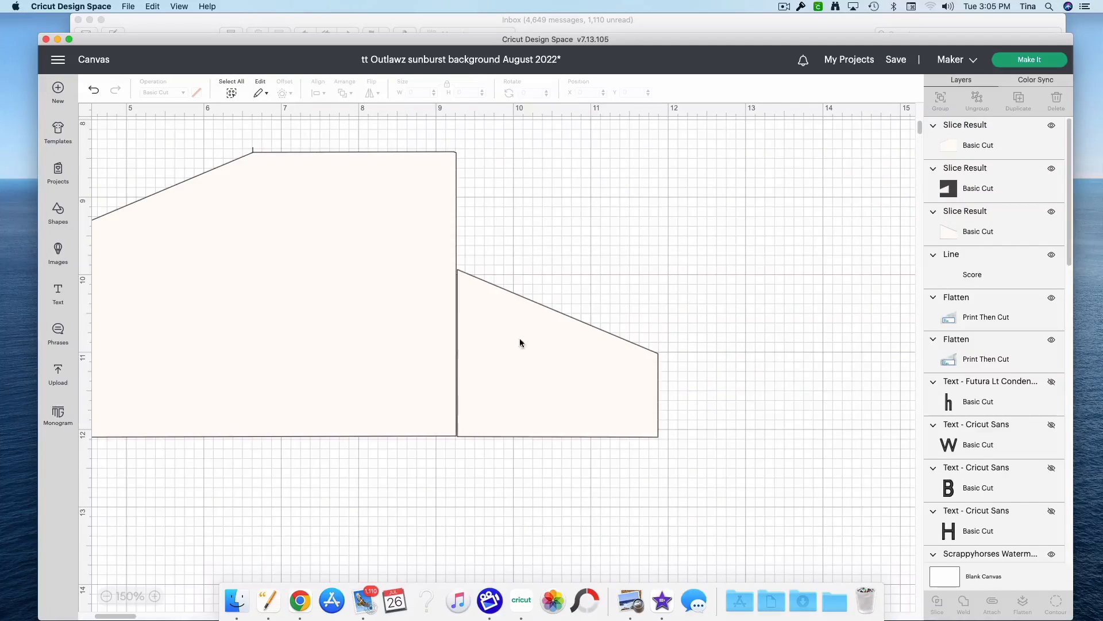
pyautogui.moveTo(550, 534); pyautogui.dragTo(493, 375)
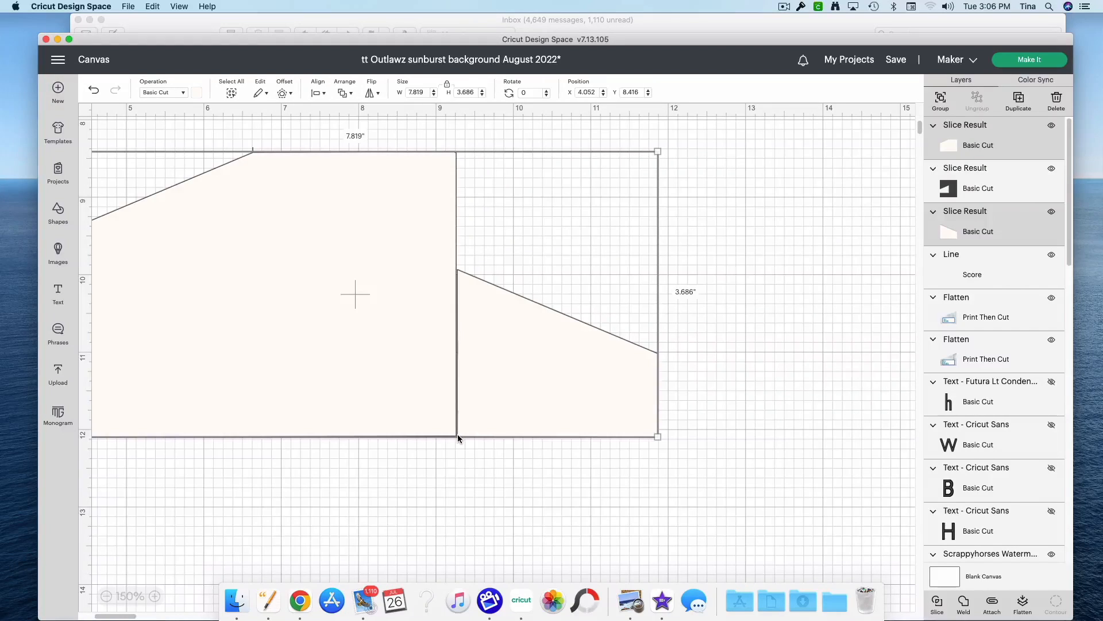
pyautogui.click(827, 476)
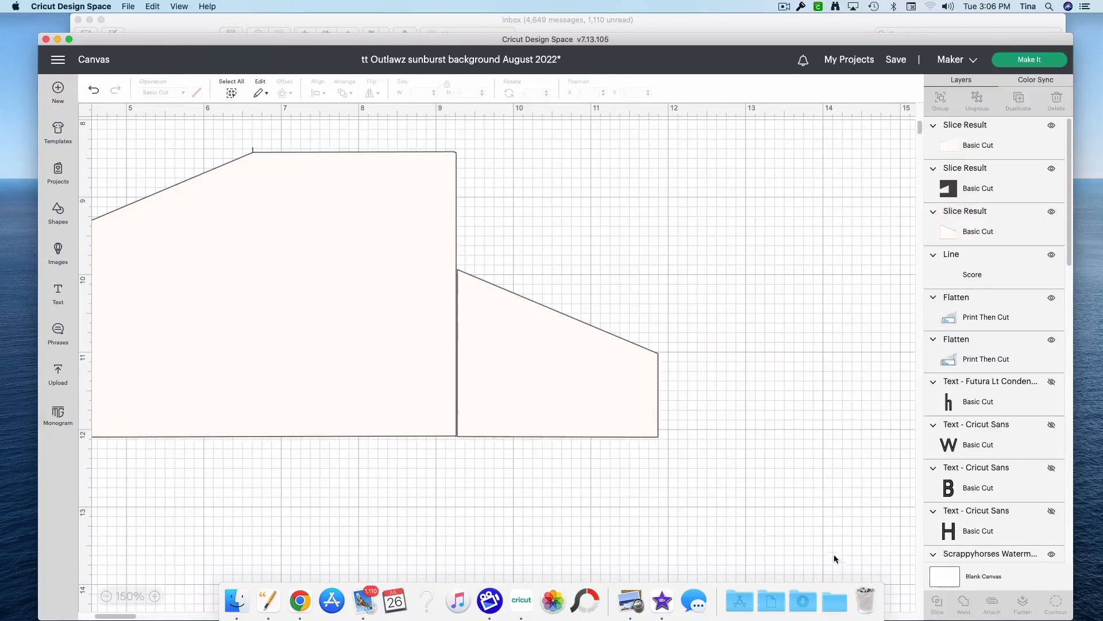
pyautogui.click(107, 596)
pyautogui.click(107, 597)
pyautogui.click(107, 597)
# Step: Move the leftover notched dark piece away from the lower template, and add a new square about 2.104 in wide below the template
pyautogui.moveTo(902, 411); pyautogui.dragTo(798, 383)
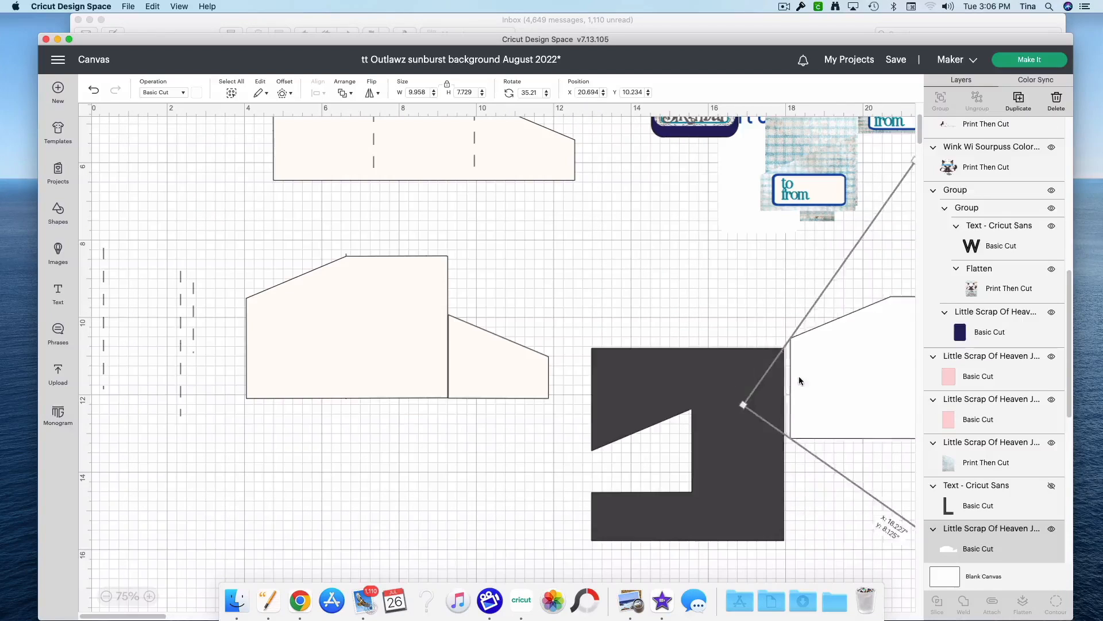
pyautogui.moveTo(639, 388); pyautogui.dragTo(818, 397)
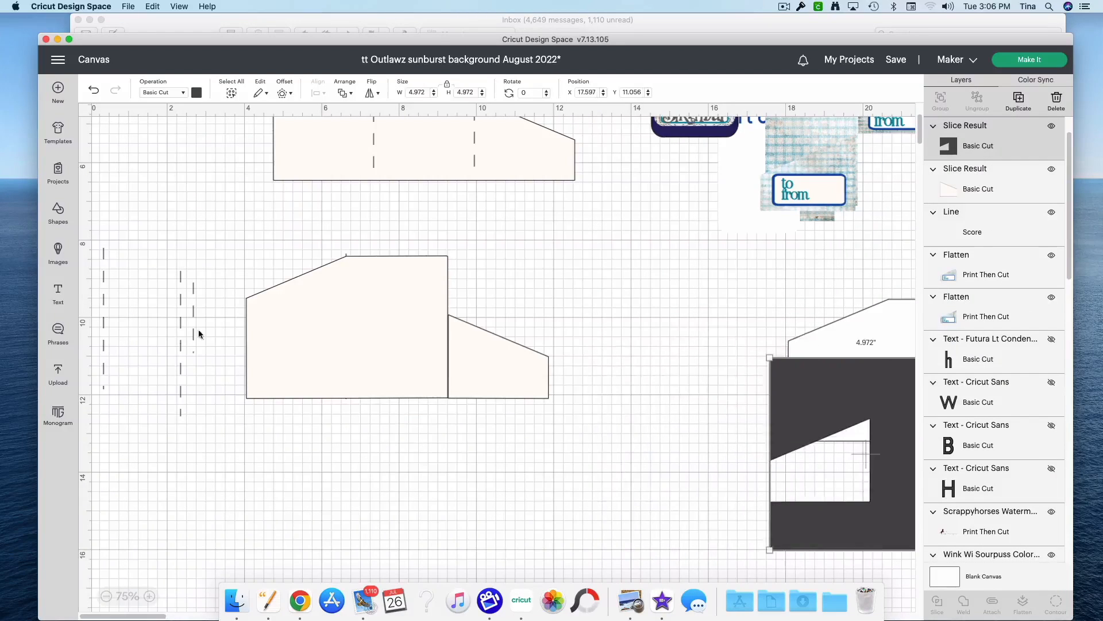
pyautogui.click(56, 211)
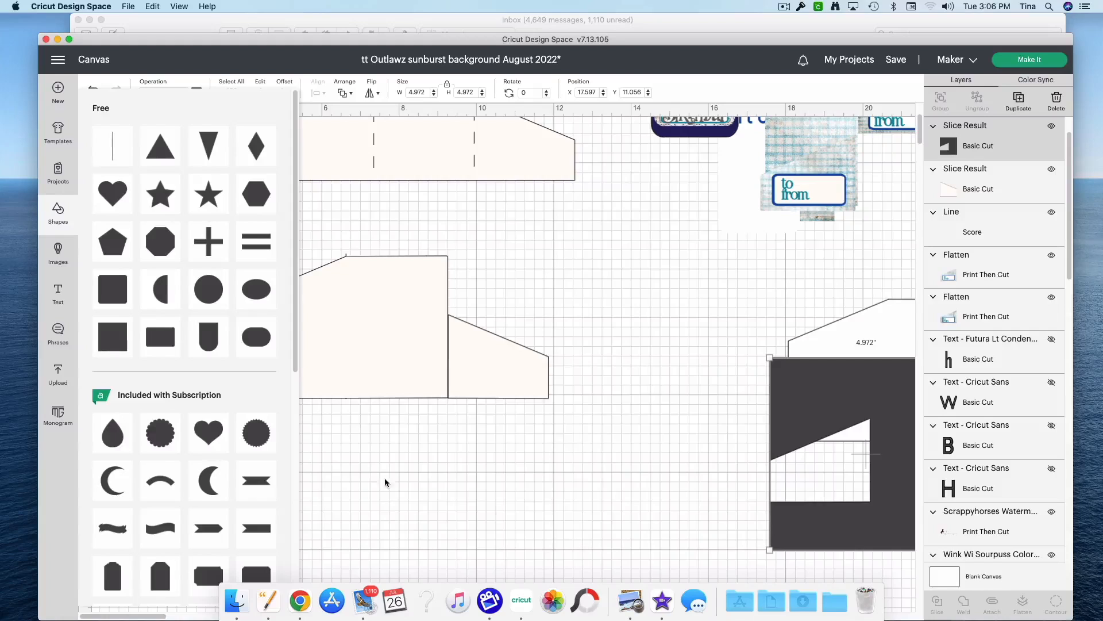
pyautogui.click(106, 341)
pyautogui.moveTo(178, 176); pyautogui.dragTo(459, 461)
pyautogui.click(788, 408)
pyautogui.moveTo(410, 487); pyautogui.dragTo(563, 536)
# Step: Tilt the notched dark piece clockwise, overlap its slanted lower edge with the small square's corner, and slice the two
pyautogui.moveTo(848, 538); pyautogui.dragTo(647, 454)
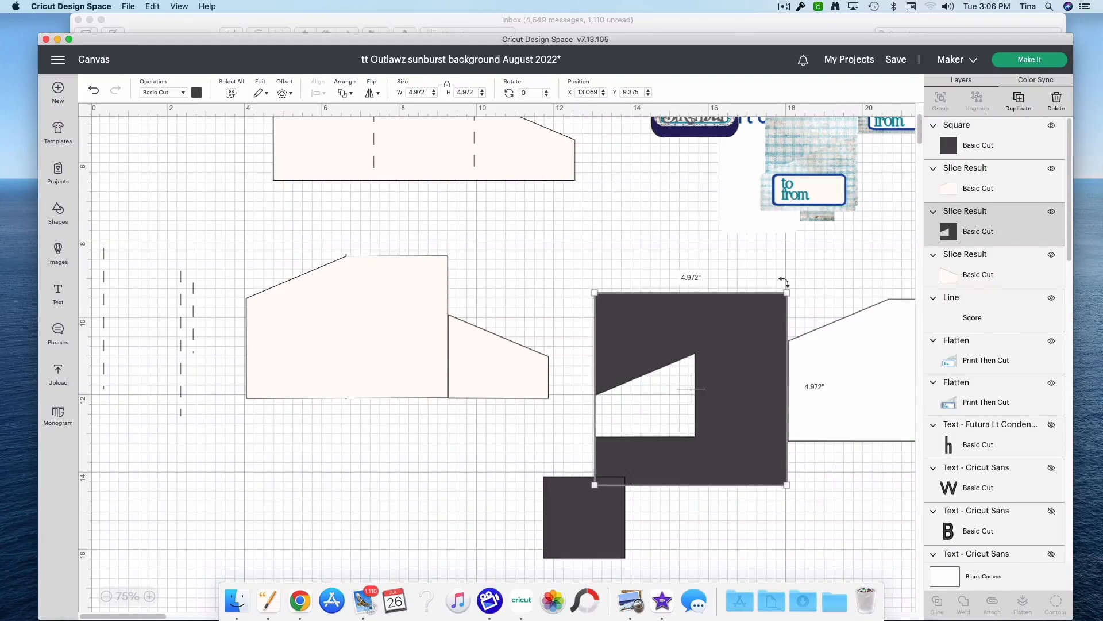
pyautogui.moveTo(785, 281); pyautogui.dragTo(811, 311)
pyautogui.click(541, 560)
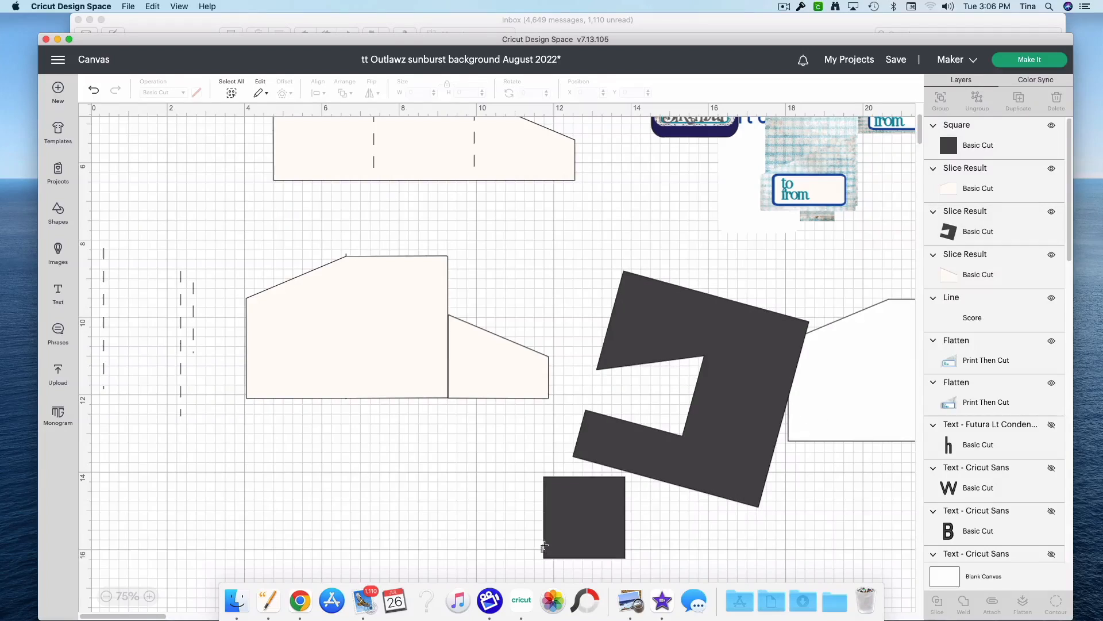
pyautogui.click(584, 537)
pyautogui.moveTo(584, 536); pyautogui.dragTo(588, 523)
pyautogui.moveTo(502, 470); pyautogui.dragTo(701, 496)
pyautogui.click(936, 602)
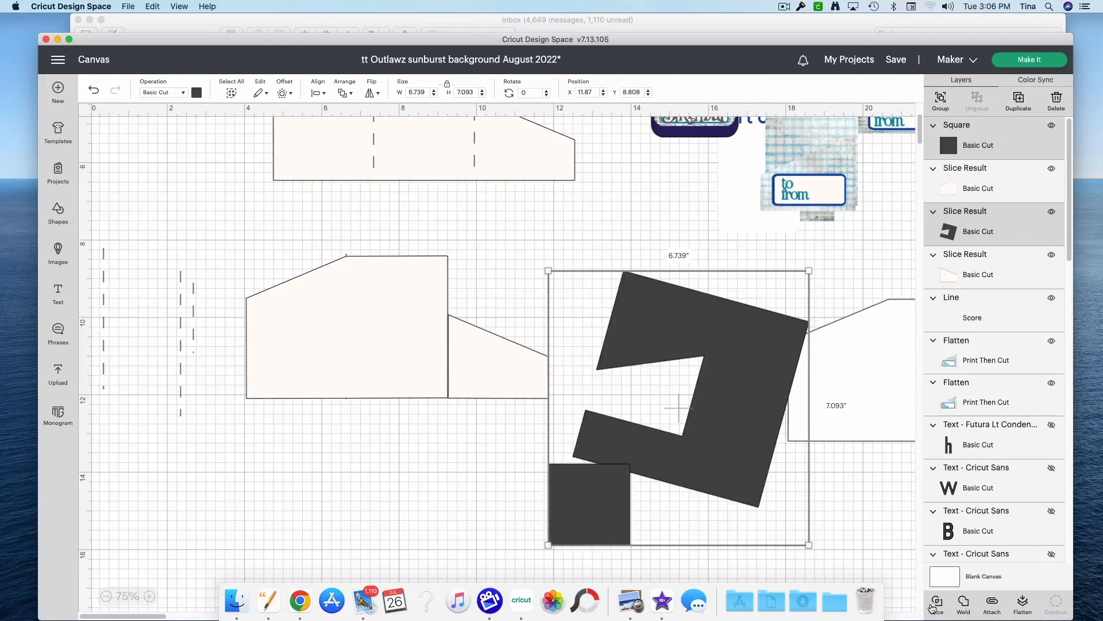
# Step: Fit the corner-cut square over the join of the template body and flap, enlarging it to about 2.134 in and rotating it about 9.31°
pyautogui.moveTo(613, 524); pyautogui.dragTo(448, 386)
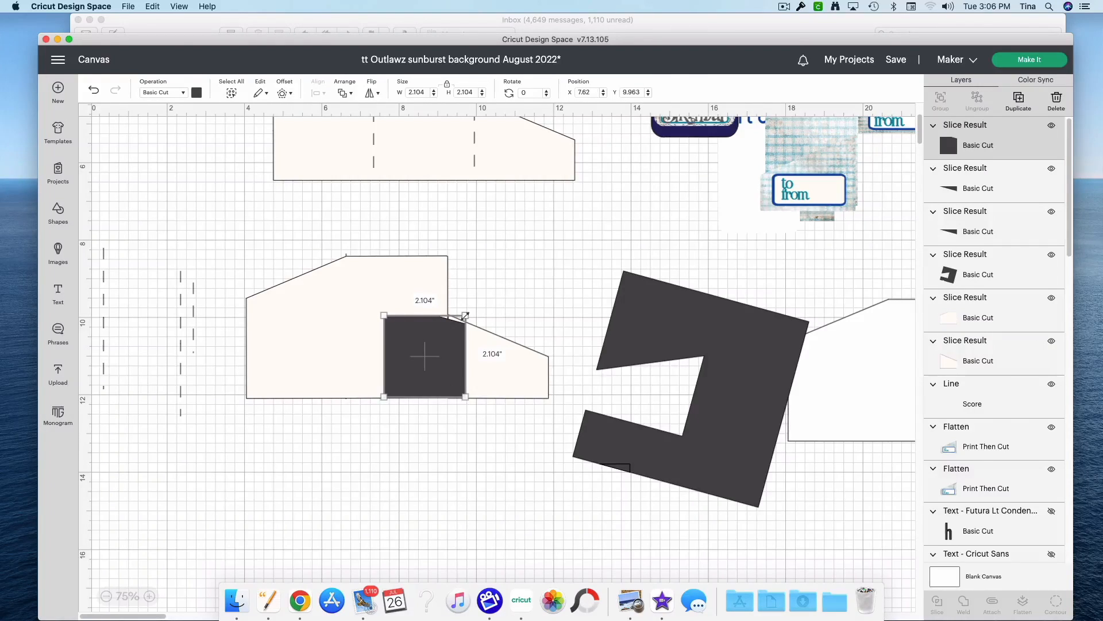
pyautogui.moveTo(466, 316); pyautogui.dragTo(467, 315)
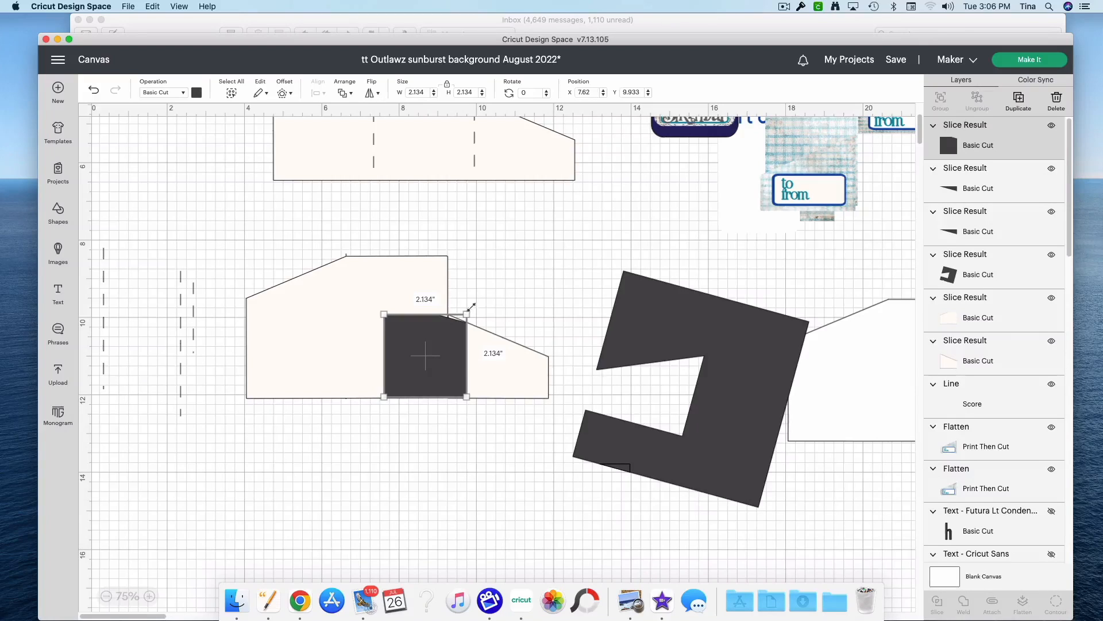
pyautogui.moveTo(475, 307); pyautogui.dragTo(475, 317)
pyautogui.moveTo(414, 355); pyautogui.dragTo(425, 346)
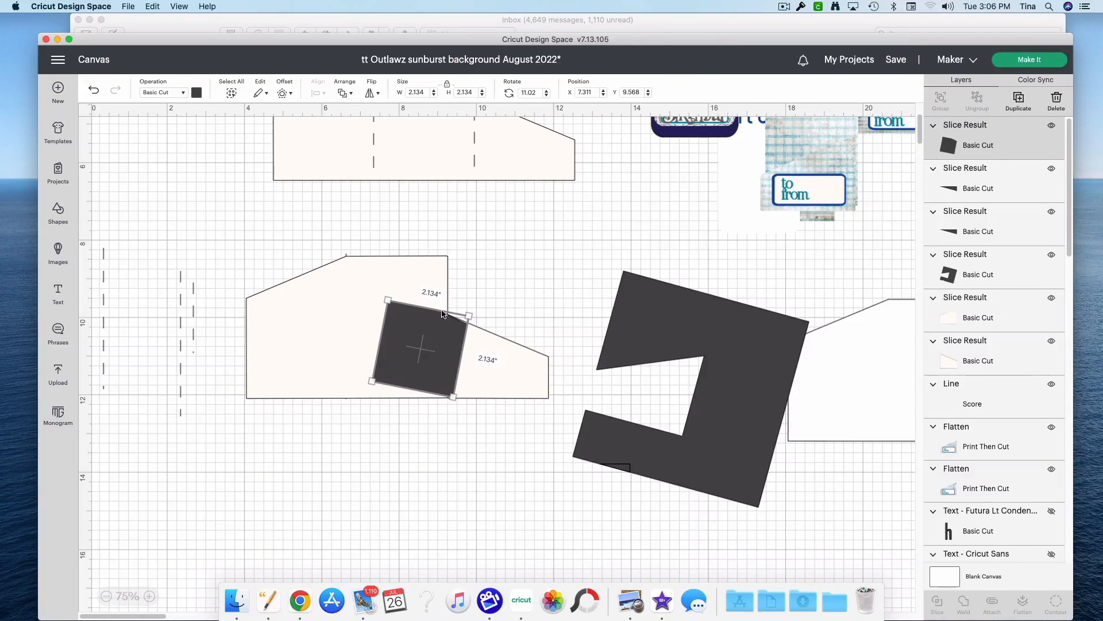
pyautogui.moveTo(475, 308); pyautogui.dragTo(476, 311)
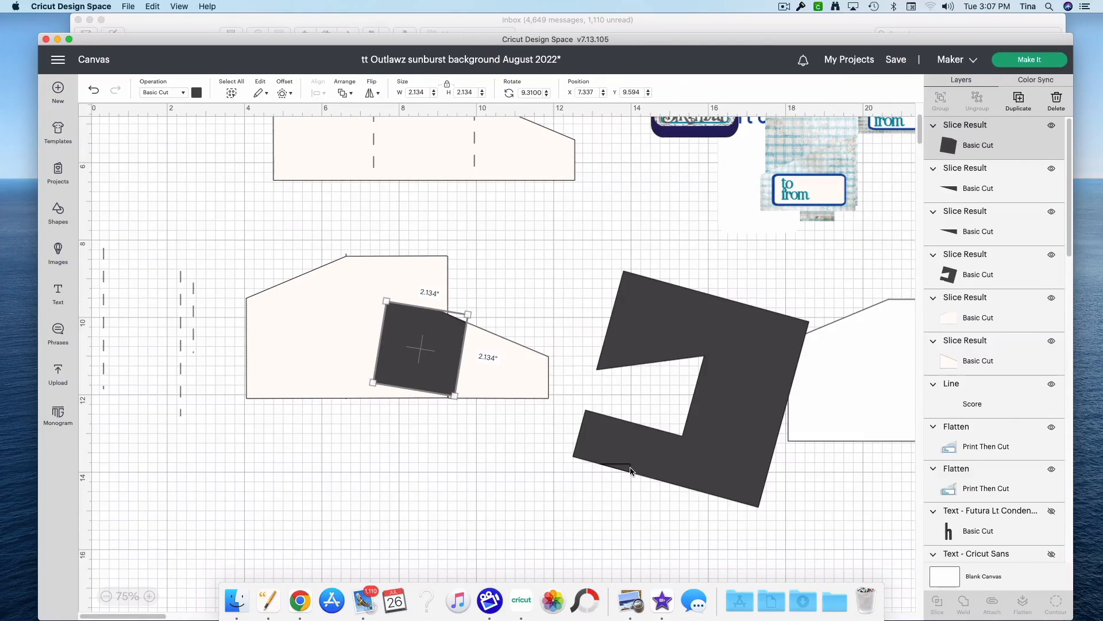
# Step: Move the notched dark piece aside, fill the gap along the template's bottom edge with a dark sliver, and weld body, flap, square and sliver together
pyautogui.moveTo(705, 449); pyautogui.dragTo(699, 383)
pyautogui.moveTo(619, 467); pyautogui.dragTo(397, 477)
pyautogui.moveTo(472, 446); pyautogui.dragTo(475, 448)
pyautogui.moveTo(414, 470); pyautogui.dragTo(444, 396)
pyautogui.click(464, 402)
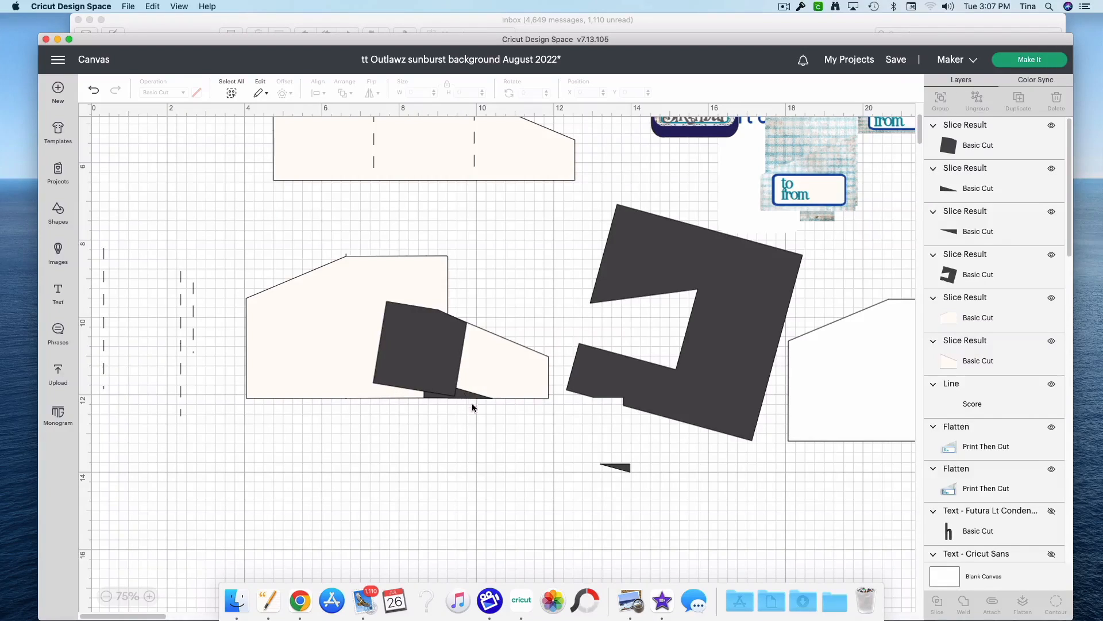
pyautogui.moveTo(498, 475); pyautogui.dragTo(416, 288)
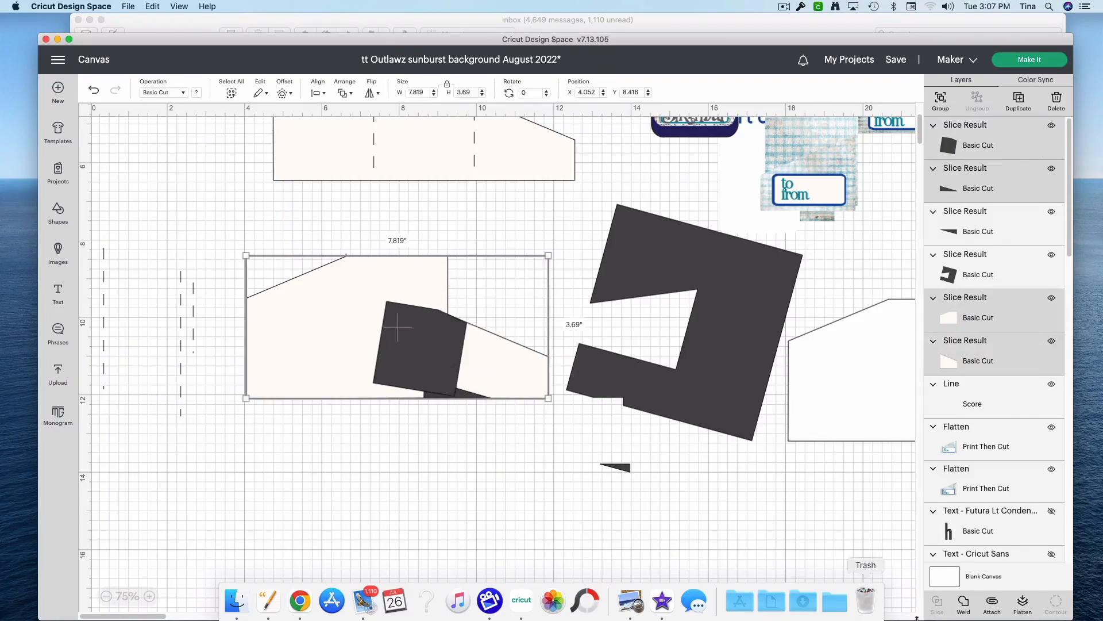
pyautogui.click(965, 613)
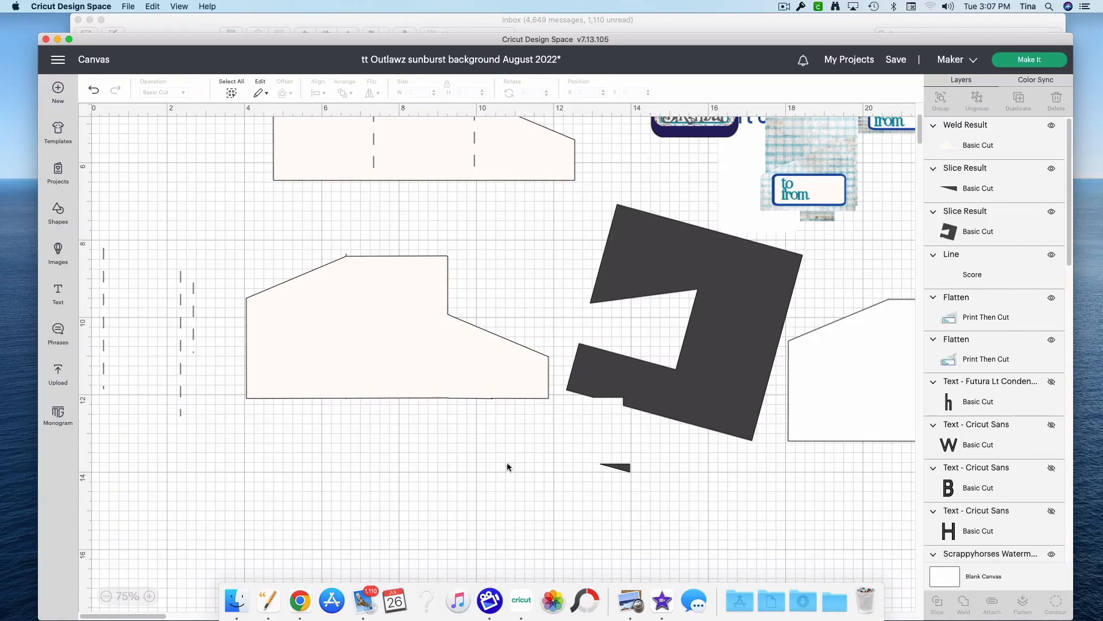
# Step: Delete the leftover dark sliver and notched piece, and move the score line hidden behind the welded template out beside the other lines
pyautogui.moveTo(618, 468); pyautogui.dragTo(683, 487)
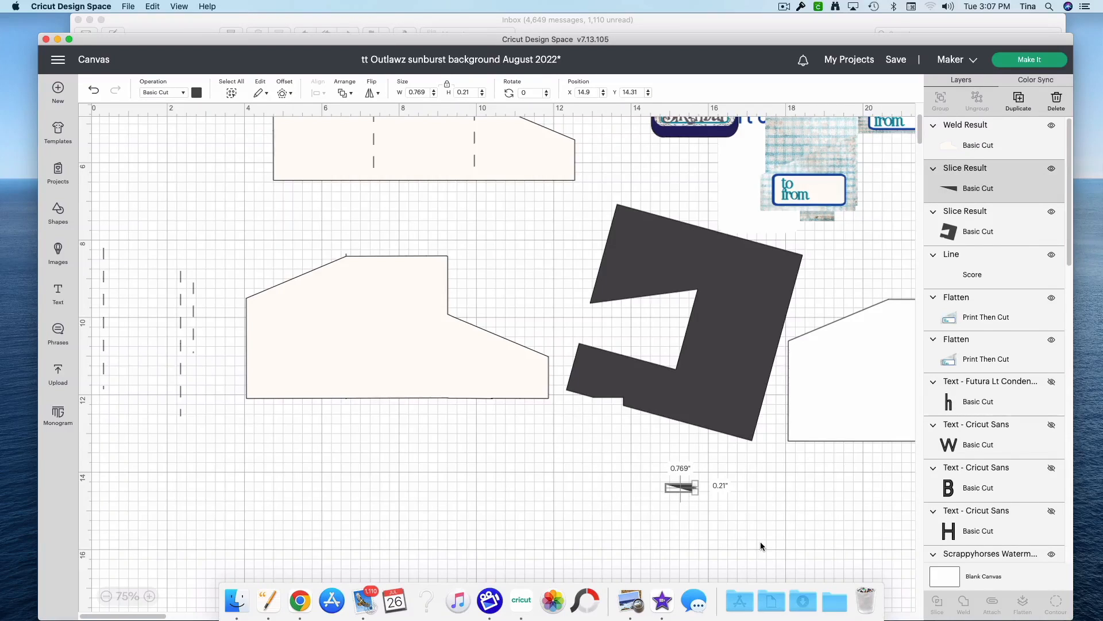
pyautogui.press('BackSpace')
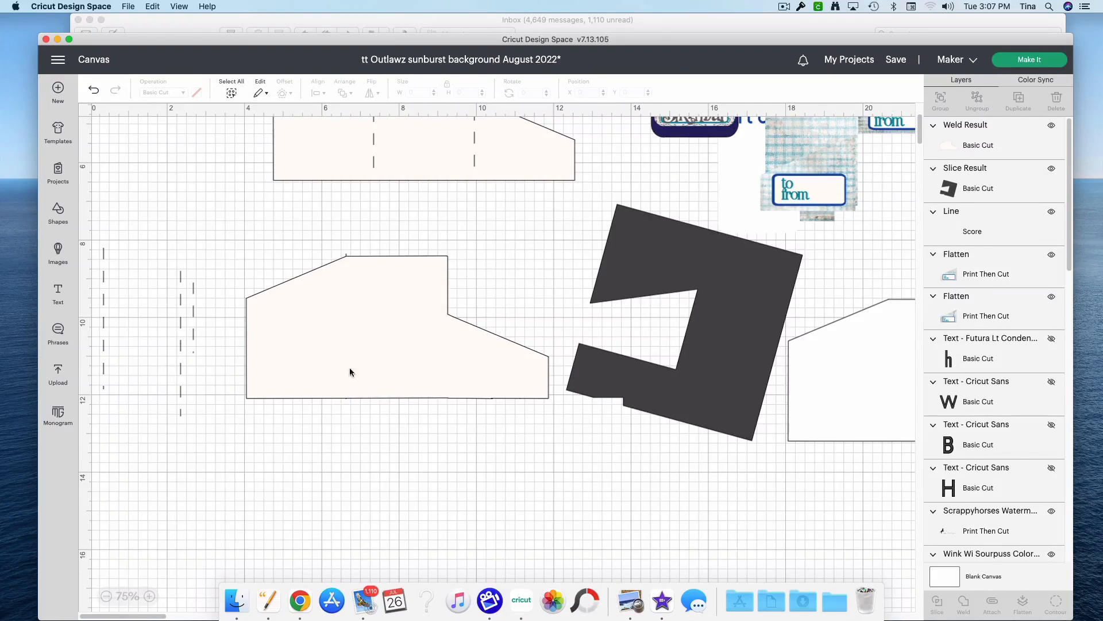
pyautogui.moveTo(376, 305); pyautogui.dragTo(390, 349)
pyautogui.moveTo(345, 279); pyautogui.dragTo(133, 297)
pyautogui.moveTo(347, 334); pyautogui.dragTo(337, 284)
pyautogui.moveTo(677, 391); pyautogui.dragTo(762, 517)
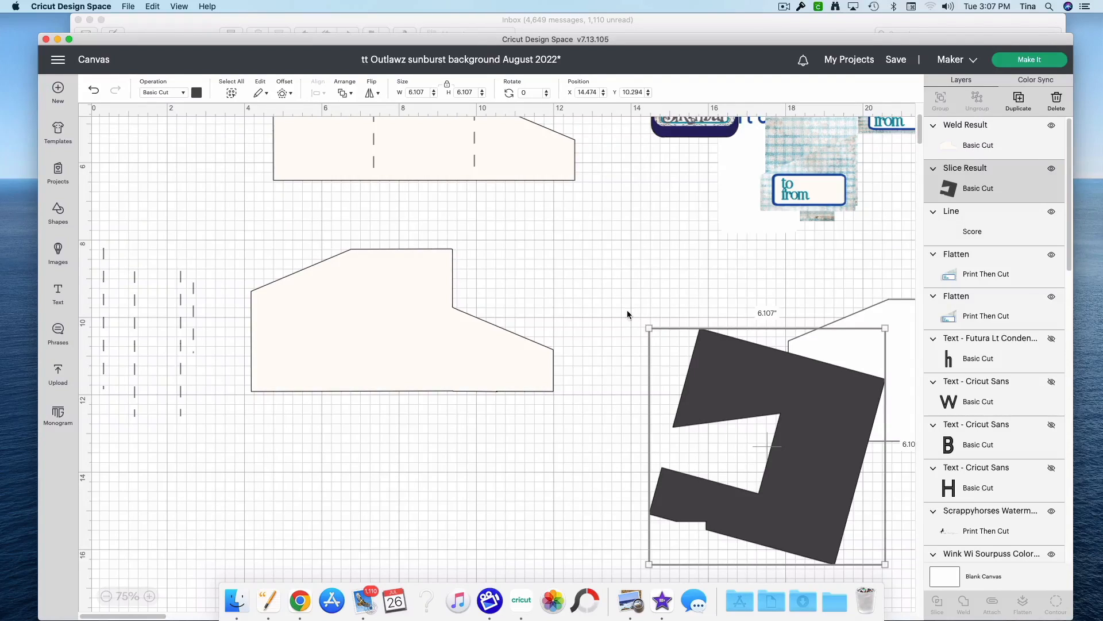
pyautogui.click(1058, 101)
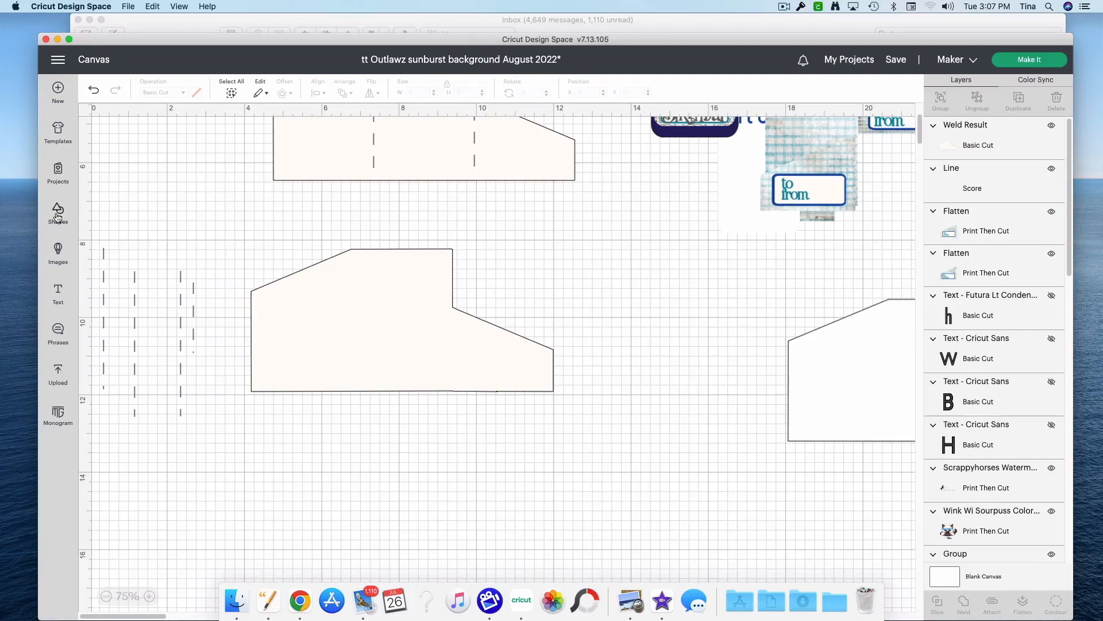
# Step: Add a square about 9.817 in wide, overlap it slightly with the welded template's uneven bottom edge, and slice the two
pyautogui.click(57, 219)
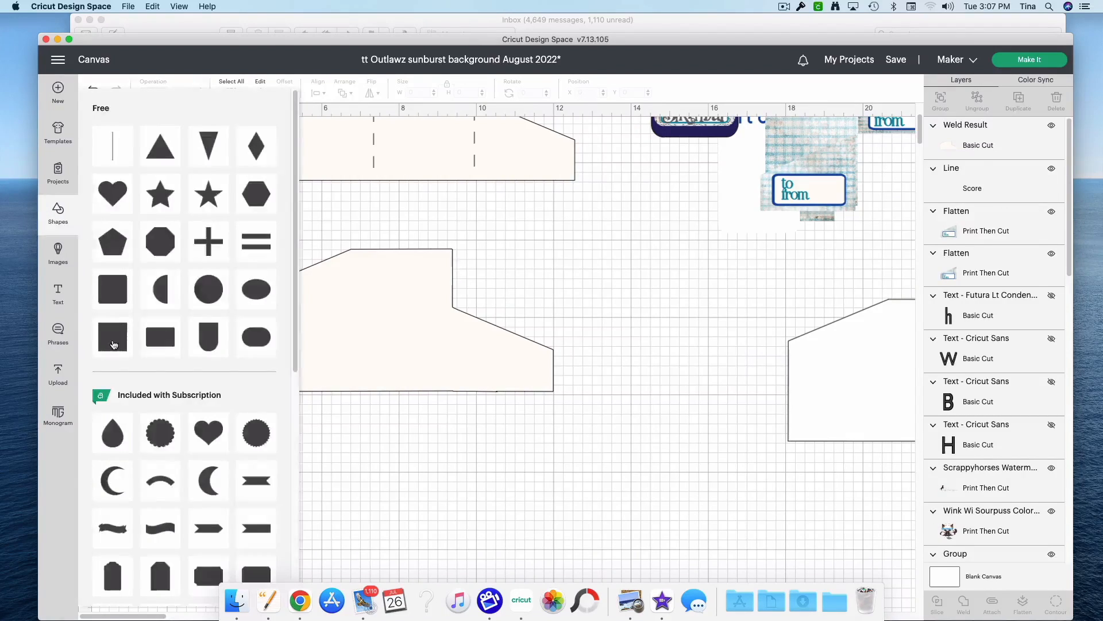
pyautogui.click(111, 346)
pyautogui.moveTo(181, 232); pyautogui.dragTo(575, 523)
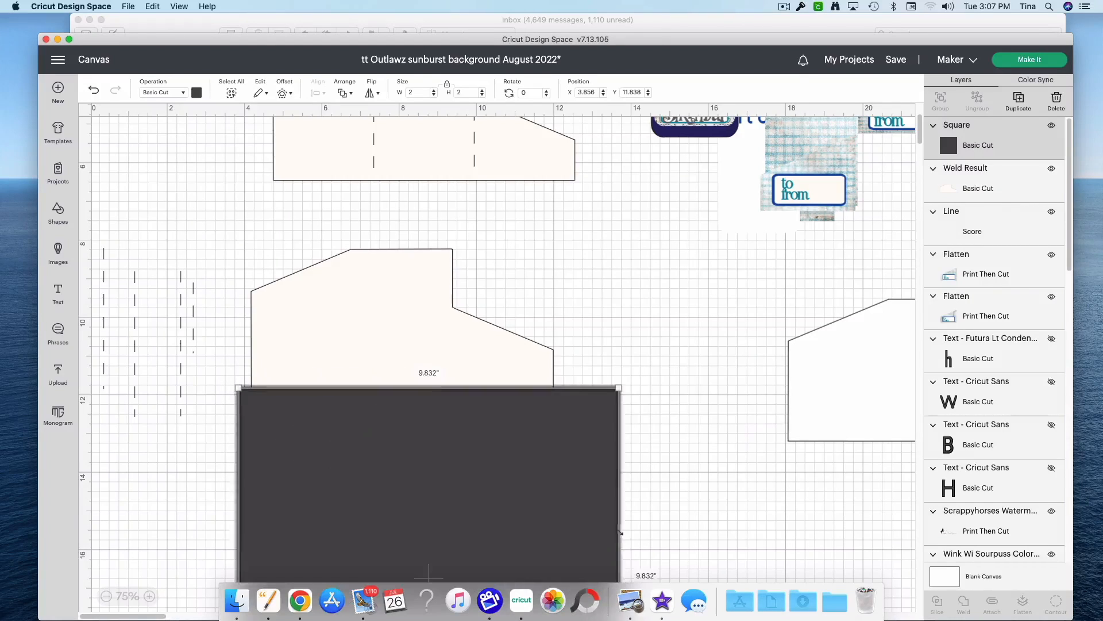
pyautogui.moveTo(538, 470); pyautogui.dragTo(531, 473)
pyautogui.moveTo(661, 409); pyautogui.dragTo(546, 388)
pyautogui.click(938, 611)
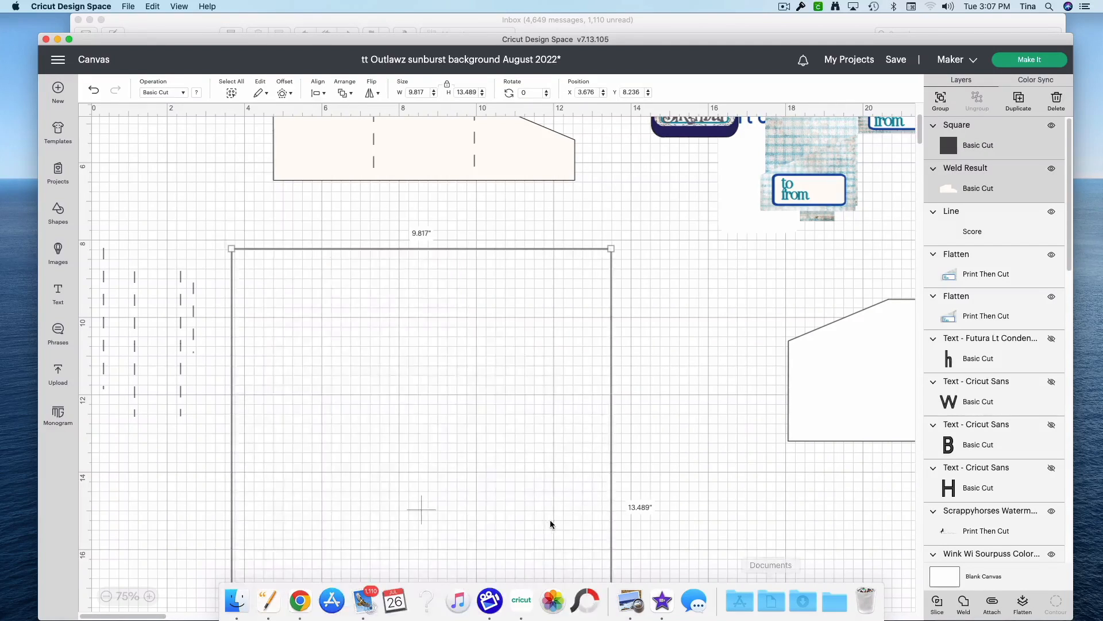
# Step: Separate the trimmed template from the slice results, and delete the large dark square and the thin leftover strips
pyautogui.click(503, 362)
pyautogui.moveTo(527, 469); pyautogui.dragTo(575, 511)
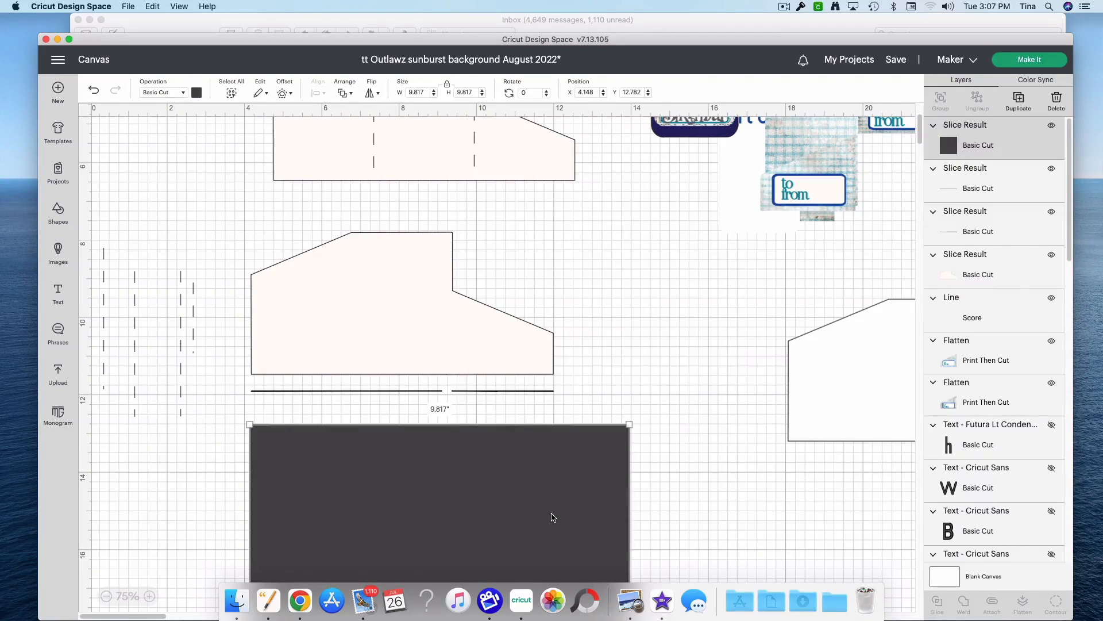
pyautogui.press('Delete')
pyautogui.moveTo(610, 409); pyautogui.dragTo(379, 382)
pyautogui.press('Delete')
pyautogui.moveTo(453, 352); pyautogui.dragTo(458, 373)
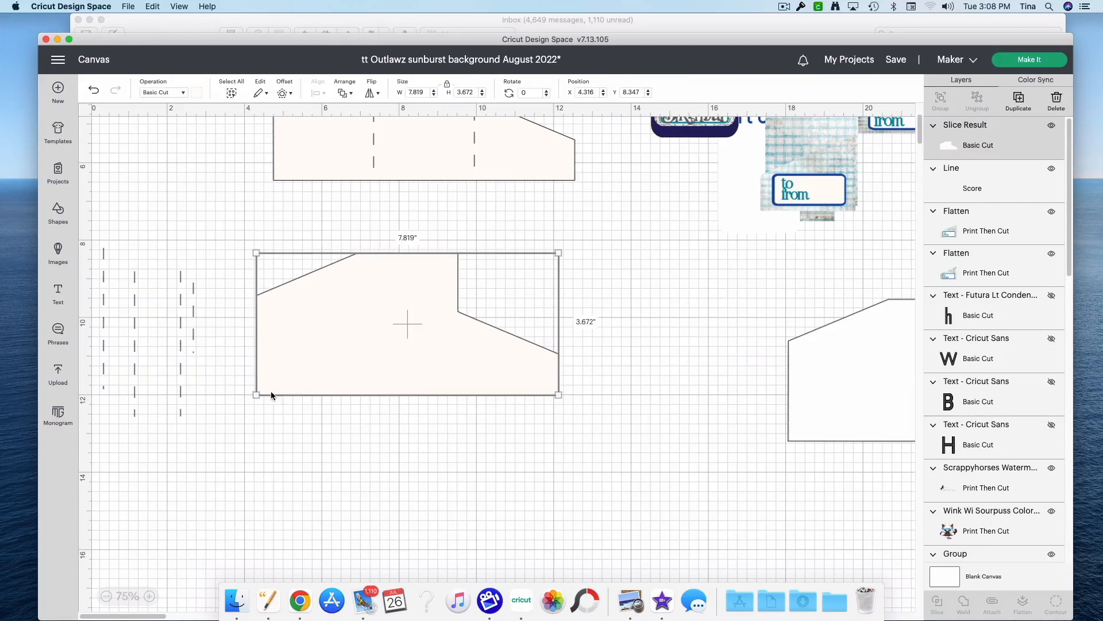
# Step: Place the short score line on the fold between body and flap, and send the template to the back so the line lies on top
pyautogui.moveTo(193, 339); pyautogui.dragTo(458, 395)
pyautogui.click(434, 471)
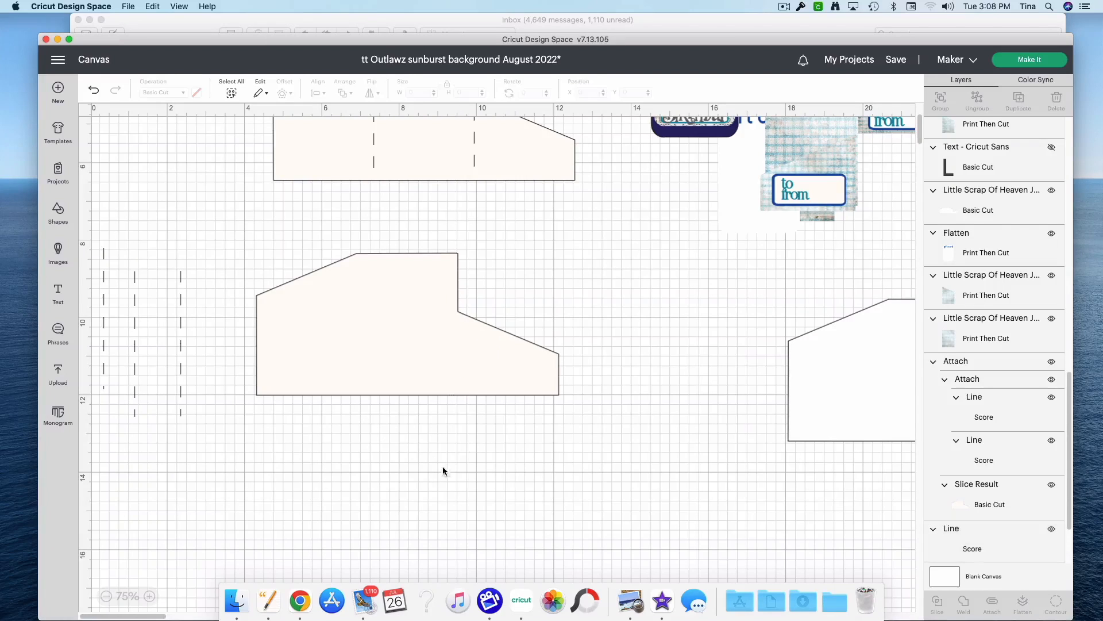
pyautogui.click(443, 363)
pyautogui.rightClick(443, 363)
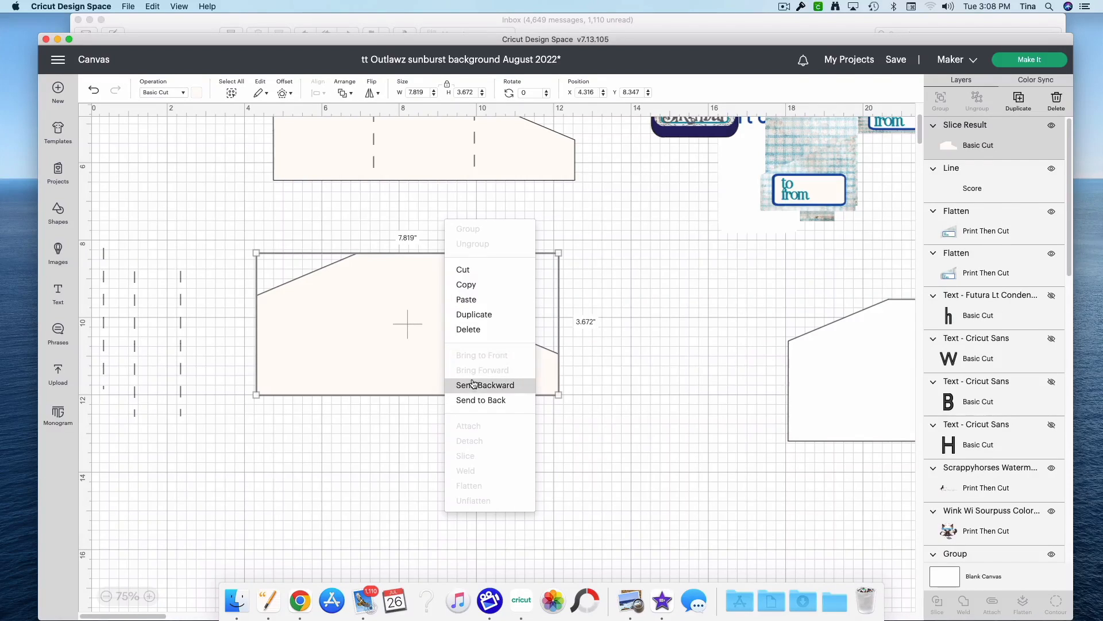
pyautogui.click(473, 400)
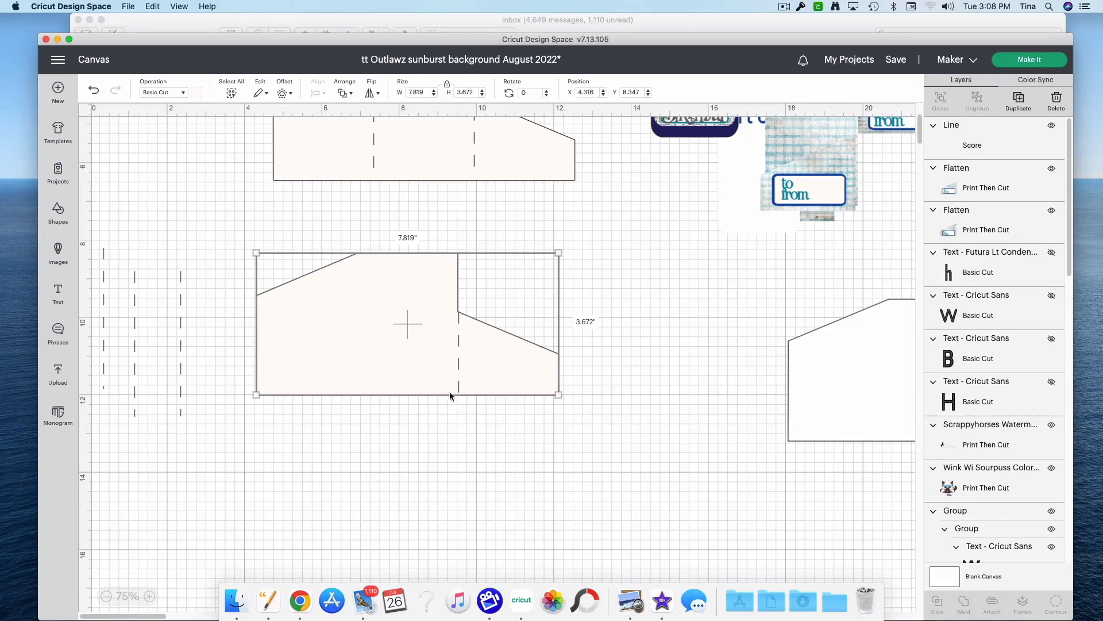
pyautogui.click(459, 382)
pyautogui.moveTo(459, 382); pyautogui.dragTo(458, 383)
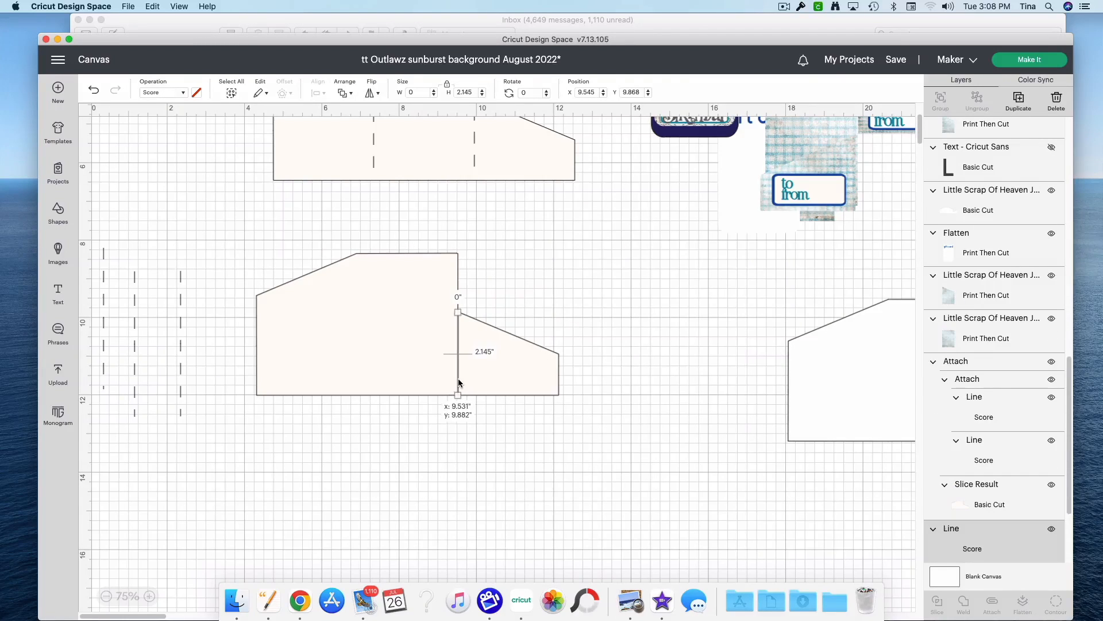
# Step: Place a long score line at the template's upper slanted corner, and shorten it to fit within the template's height
pyautogui.click(488, 456)
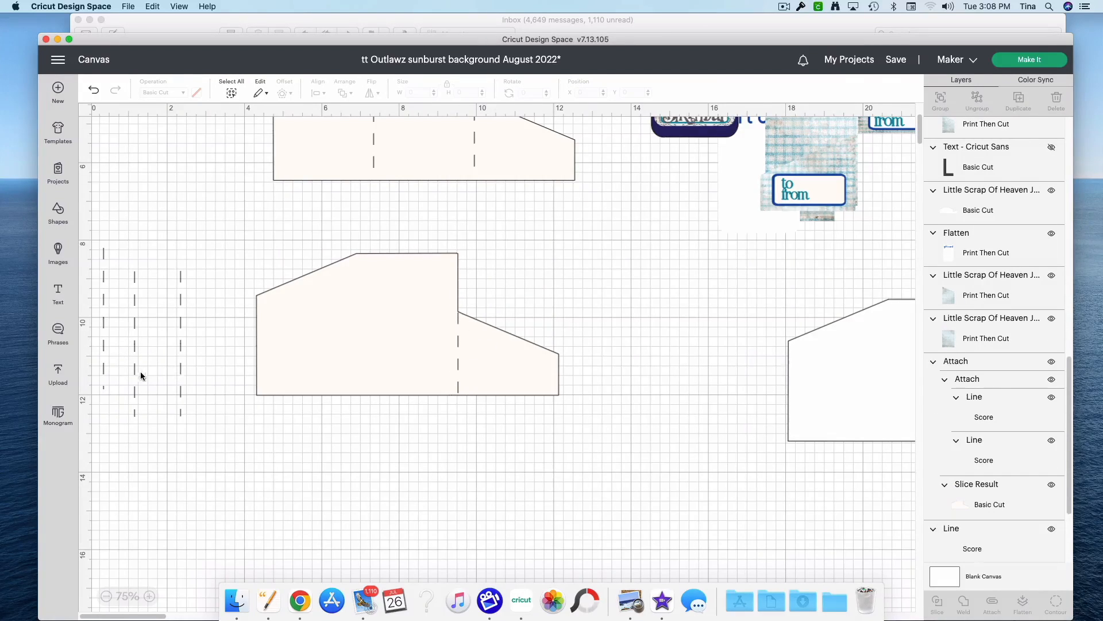
pyautogui.moveTo(134, 379); pyautogui.dragTo(355, 363)
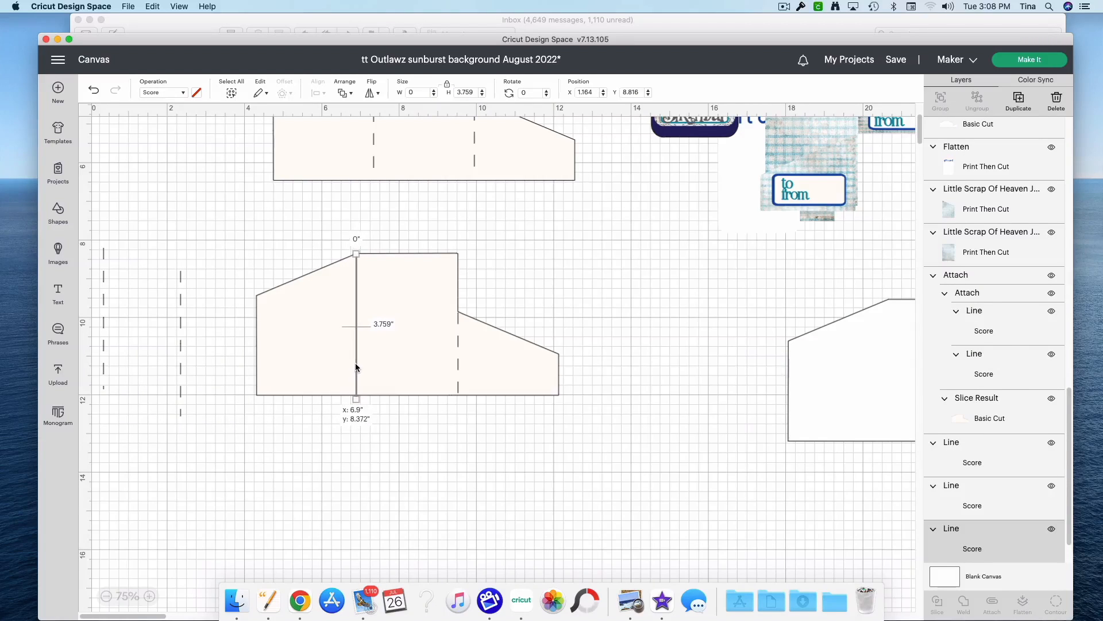
pyautogui.click(379, 446)
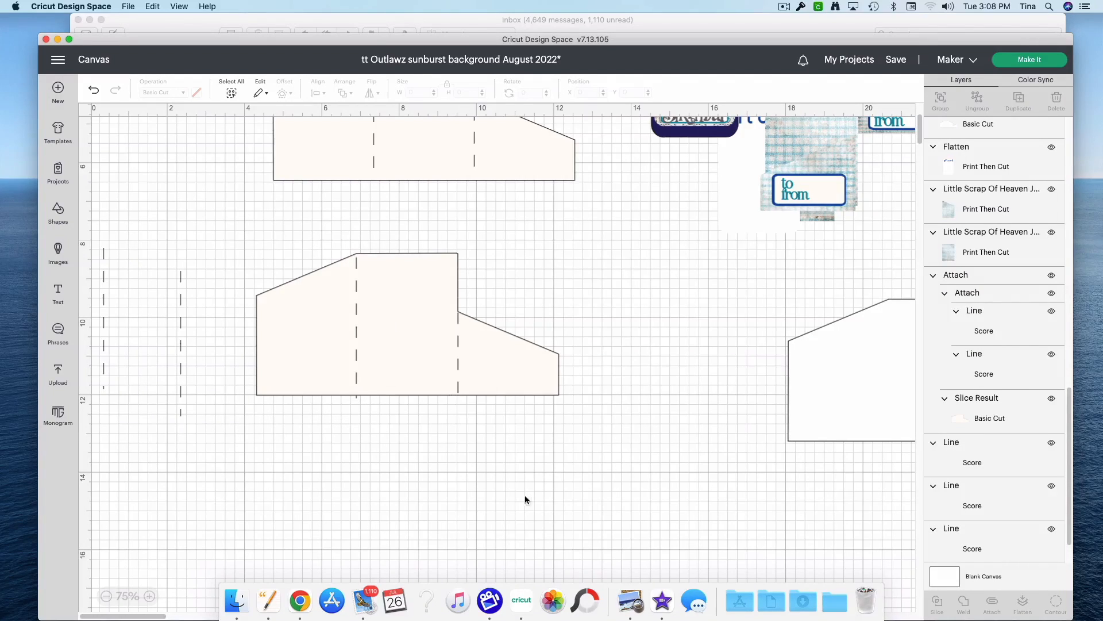
pyautogui.moveTo(521, 436); pyautogui.dragTo(297, 324)
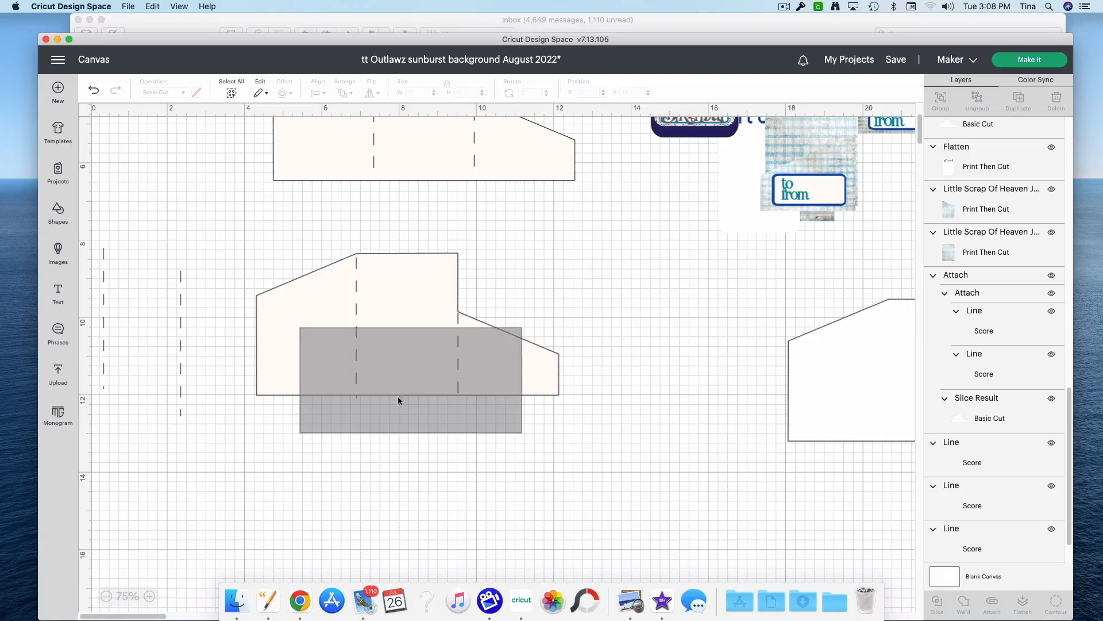
pyautogui.click(568, 504)
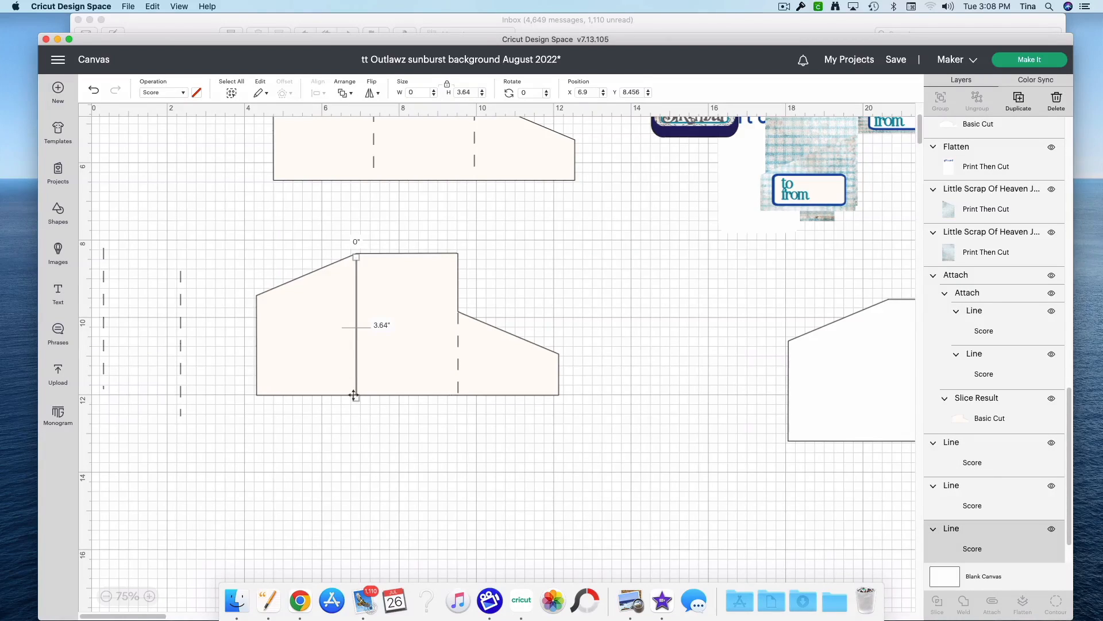
pyautogui.moveTo(353, 396); pyautogui.dragTo(353, 391)
# Step: Attach the two score lines to the lower template, and shift the attached template slightly
pyautogui.moveTo(502, 452); pyautogui.dragTo(285, 345)
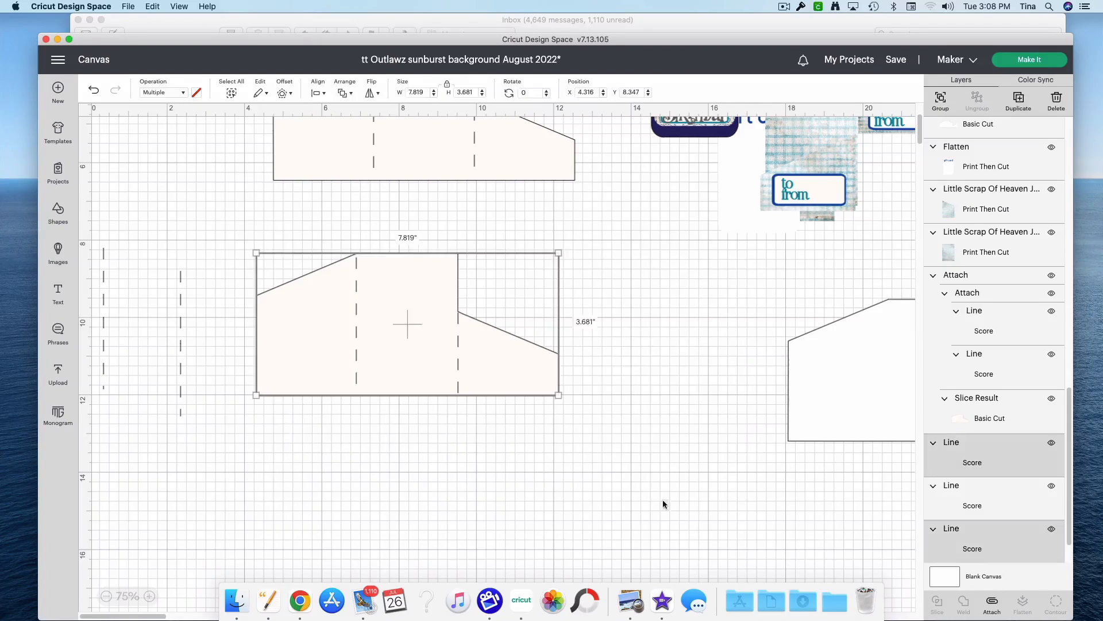
pyautogui.click(994, 603)
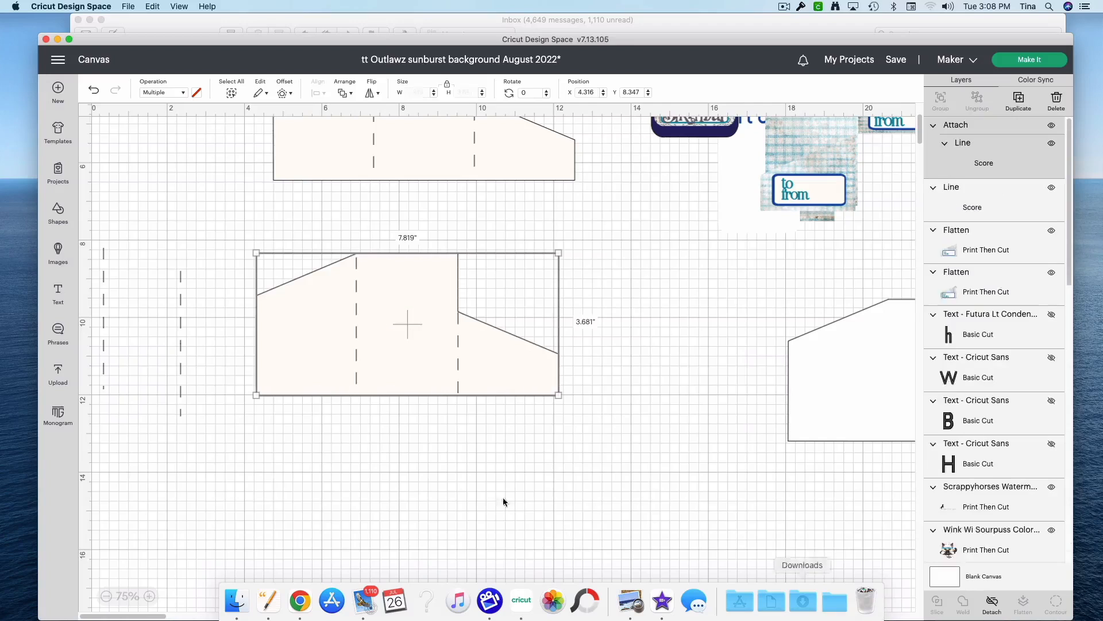
pyautogui.scroll(5, 562, 488)
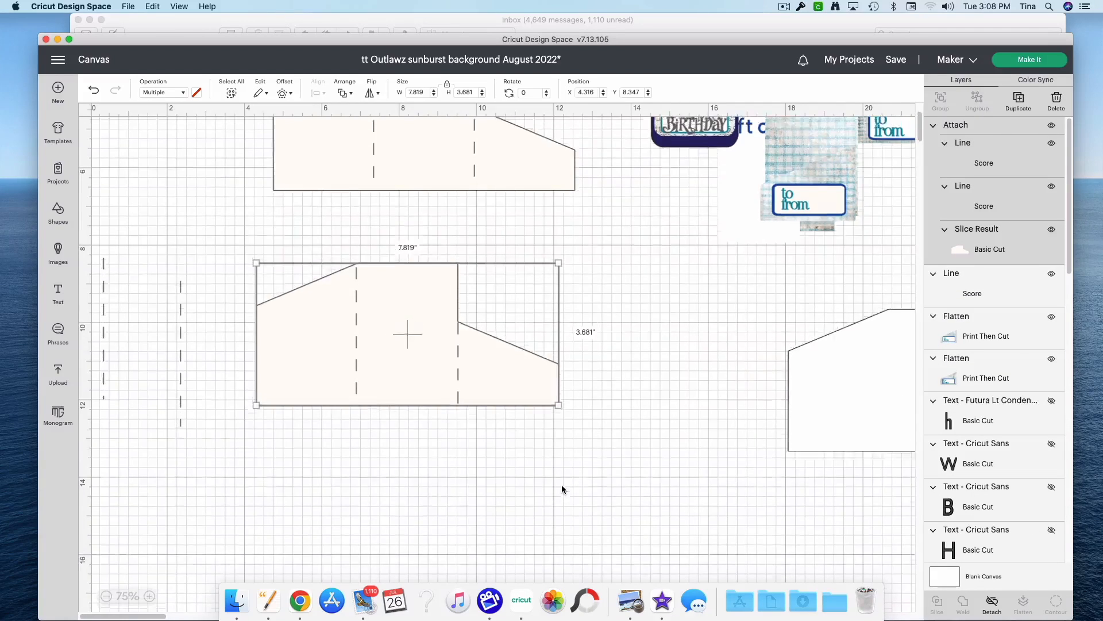
pyautogui.moveTo(410, 542); pyautogui.dragTo(530, 564)
# Step: Delete the two unused score lines, and move the finished lower template away to about X 21.427, Y 9.25
pyautogui.moveTo(218, 535); pyautogui.dragTo(93, 477)
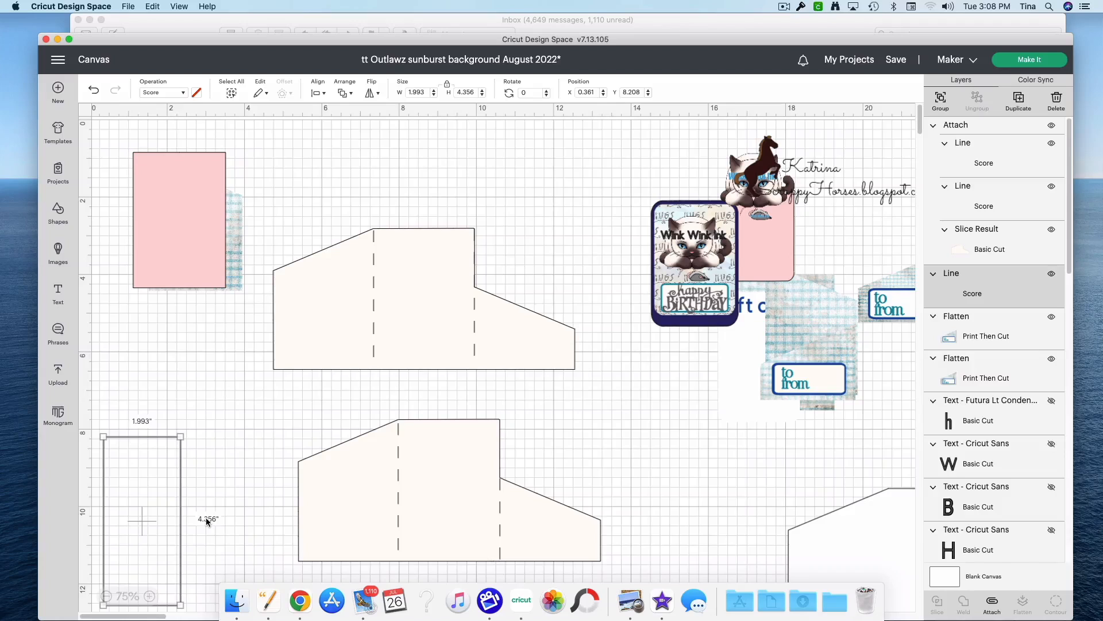
pyautogui.press('Delete')
pyautogui.moveTo(438, 523); pyautogui.dragTo(1061, 582)
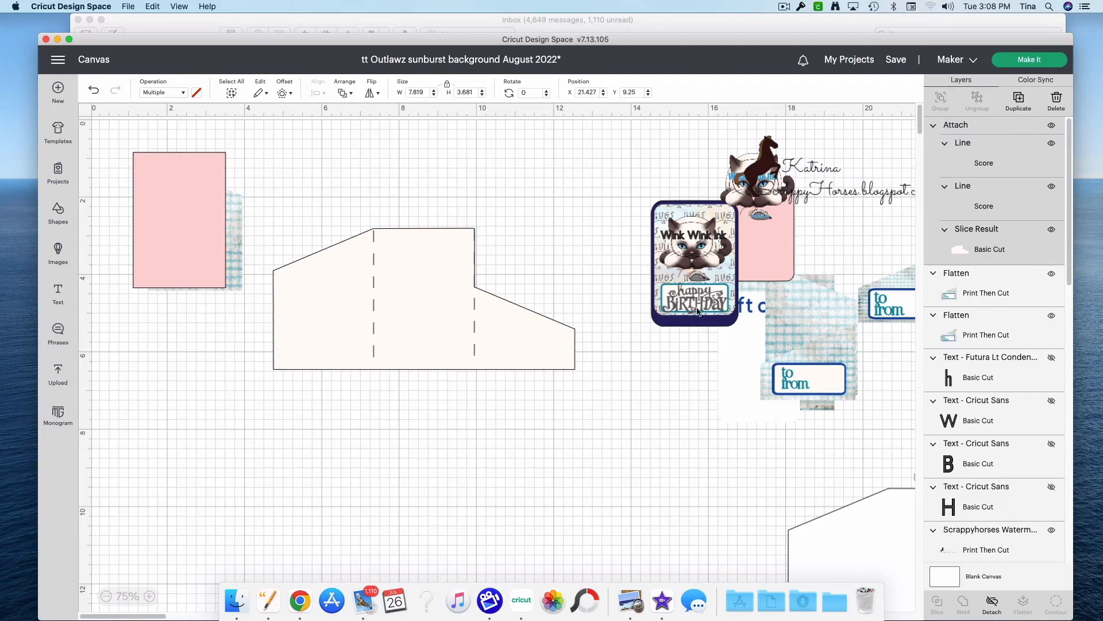
# Step: Move the grouped happy birthday card away from the pink rectangle into open space, at about X 11.597, Y 0.639
pyautogui.moveTo(681, 280)
pyautogui.mouseDown()
pyautogui.moveTo(583, 272)
pyautogui.moveTo(566, 220)
pyautogui.mouseUp()
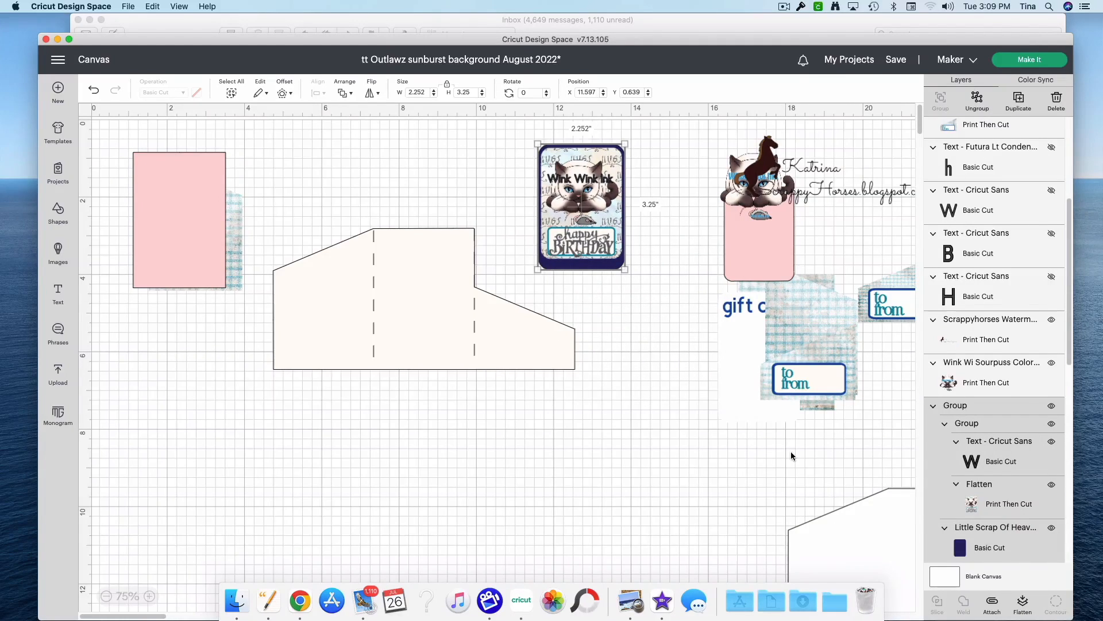
pyautogui.scroll(-3, 794, 457)
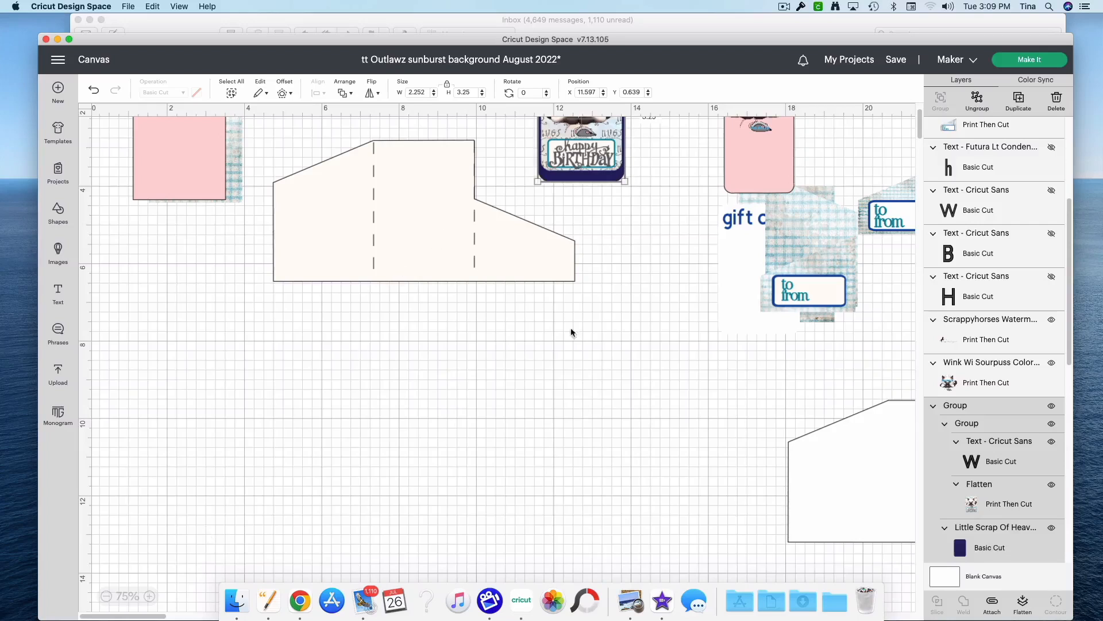
pyautogui.scroll(3, 635, 380)
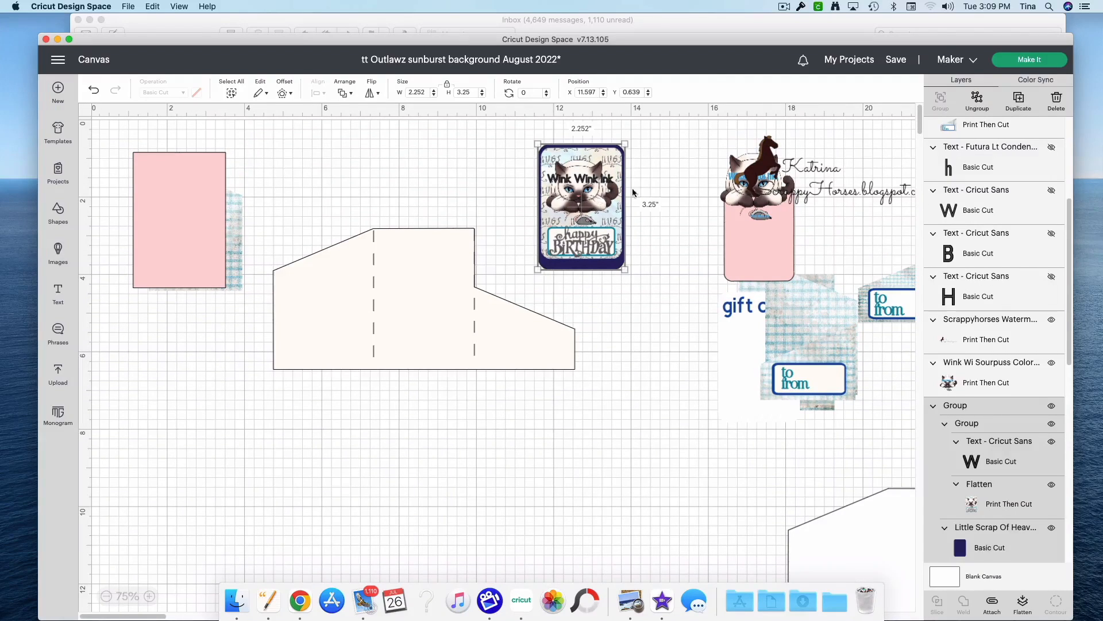
# Step: Bring the rounded pink rectangle to the front, size it against the birthday card to about 2.083 × 2.99 in, and set it below the card
pyautogui.moveTo(774, 266)
pyautogui.mouseDown()
pyautogui.moveTo(655, 362)
pyautogui.moveTo(617, 242)
pyautogui.moveTo(646, 278)
pyautogui.moveTo(419, 296)
pyautogui.moveTo(461, 332)
pyautogui.moveTo(358, 333)
pyautogui.moveTo(611, 247)
pyautogui.moveTo(651, 259)
pyautogui.moveTo(704, 376)
pyautogui.moveTo(688, 379)
pyautogui.moveTo(584, 233)
pyautogui.moveTo(562, 266)
pyautogui.mouseUp()
pyautogui.rightClick(689, 378)
pyautogui.click(713, 360)
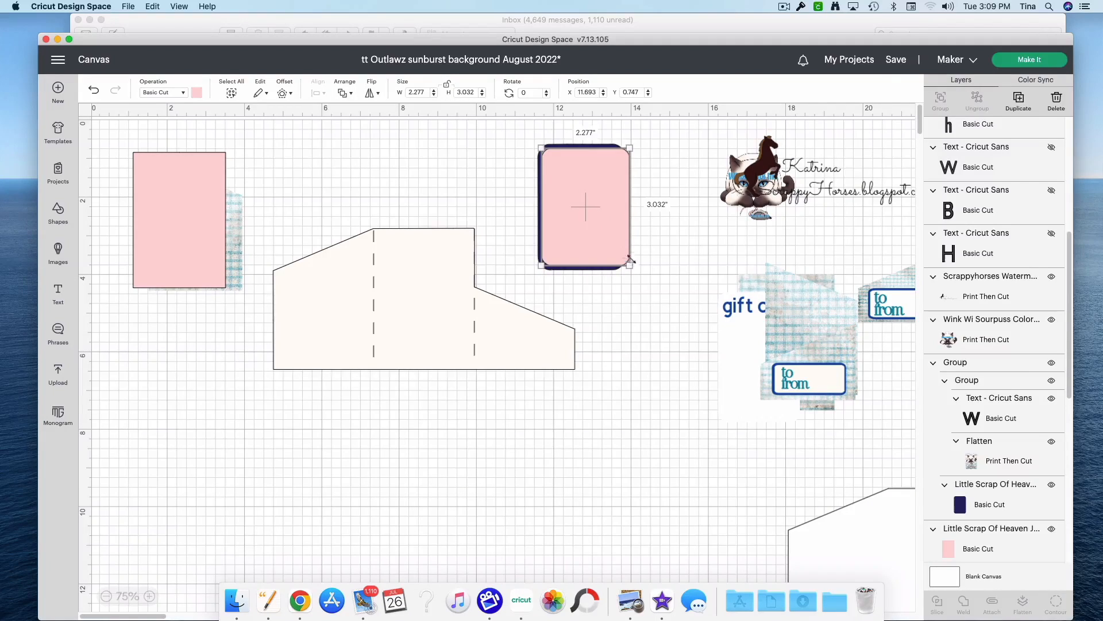
pyautogui.moveTo(629, 266); pyautogui.dragTo(664, 463)
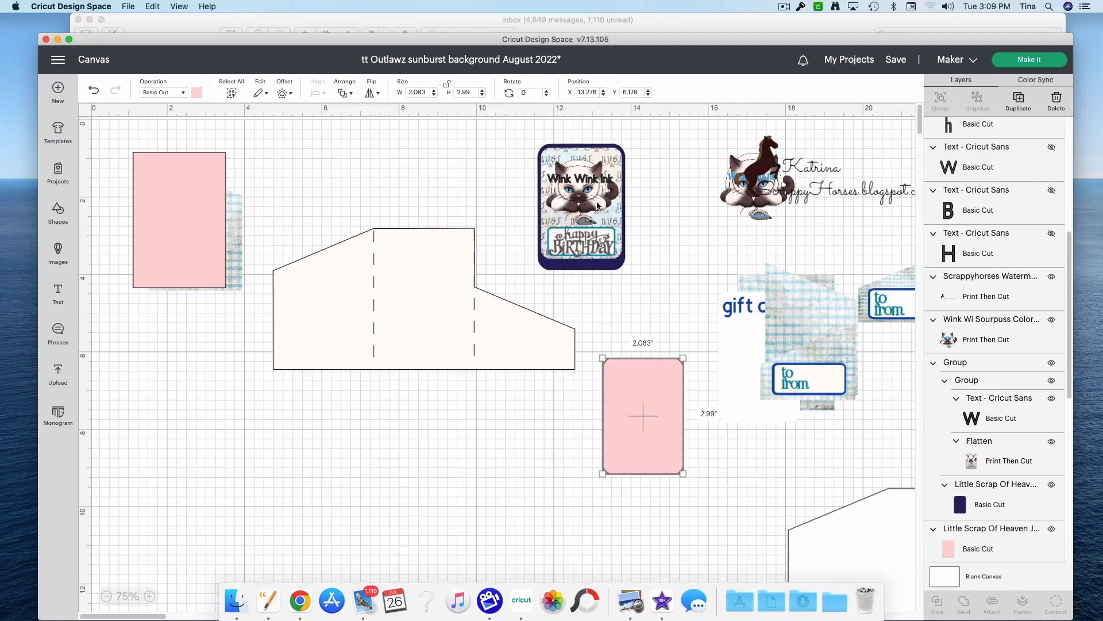
# Step: Change the rounded pink rectangle's operation to Print Then Cut
pyautogui.click(592, 267)
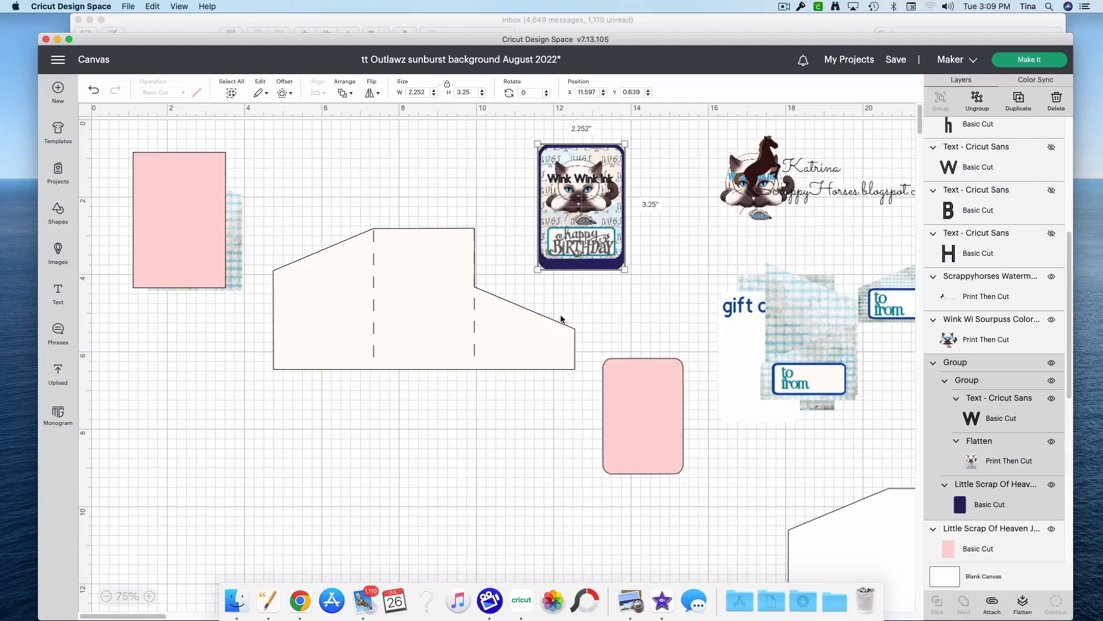
pyautogui.click(628, 421)
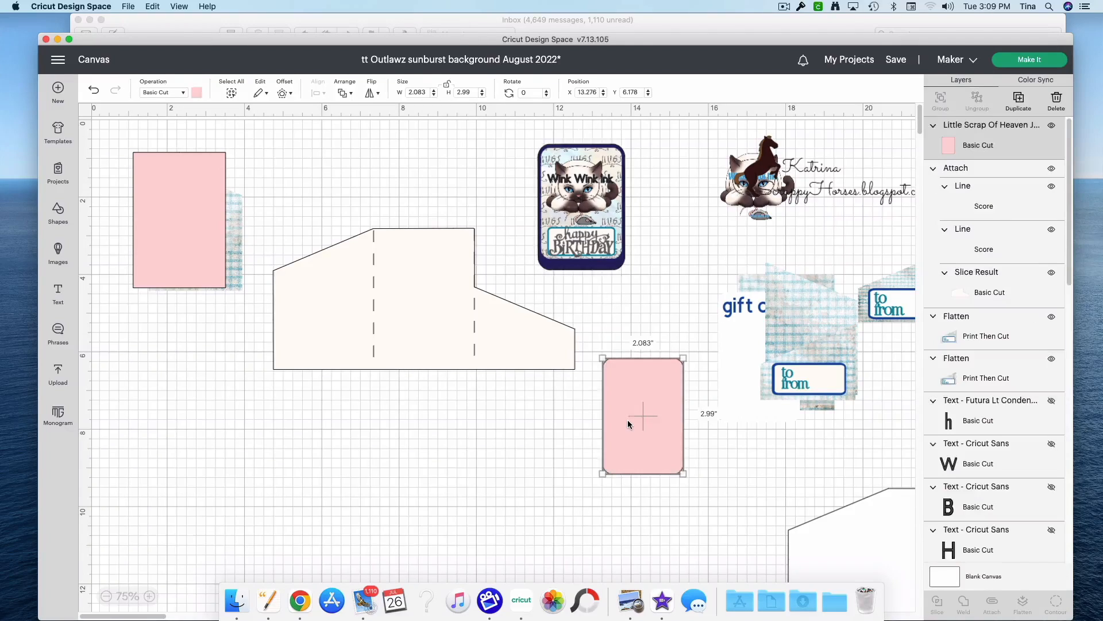
pyautogui.click(159, 93)
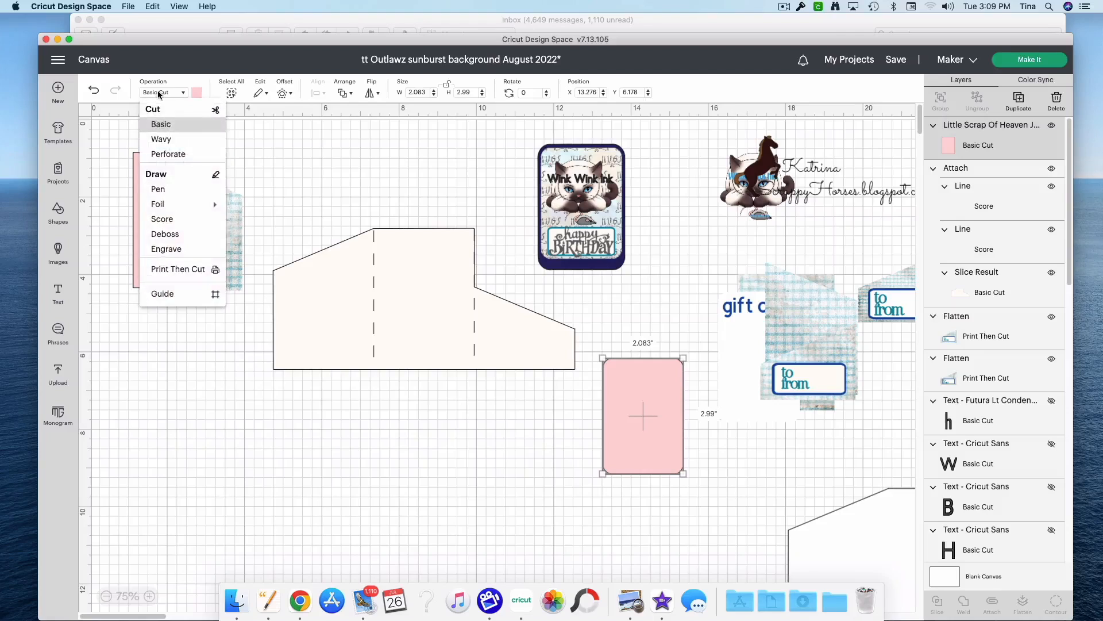
pyautogui.click(190, 270)
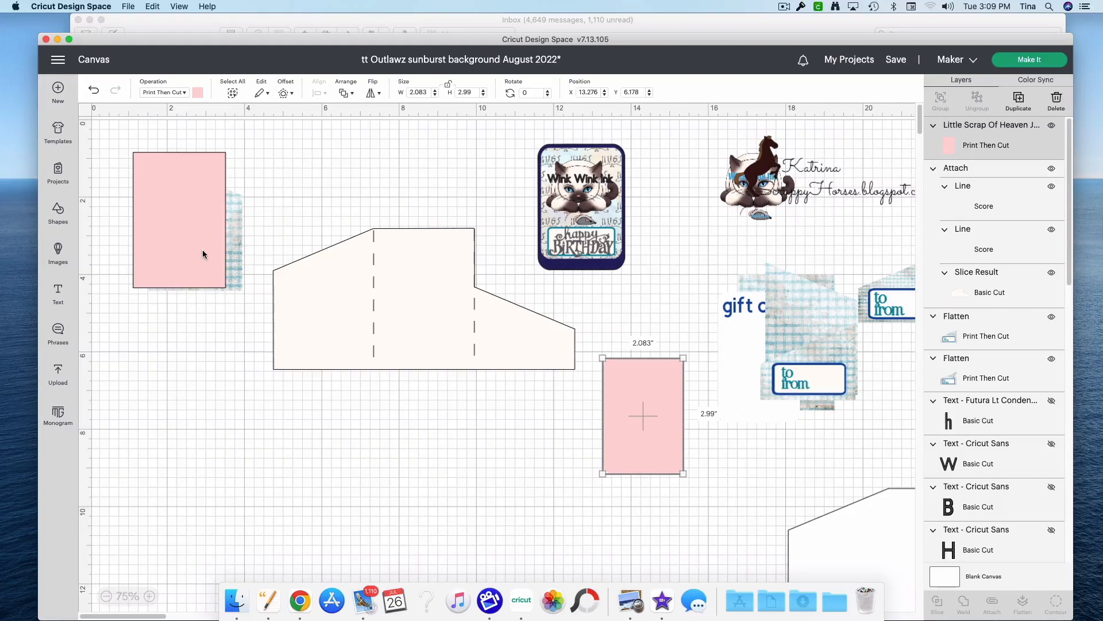
# Step: Fill the rounded pink rectangle with the pastel HUGS lettering pattern instead of a solid colour
pyautogui.click(196, 93)
pyautogui.click(231, 138)
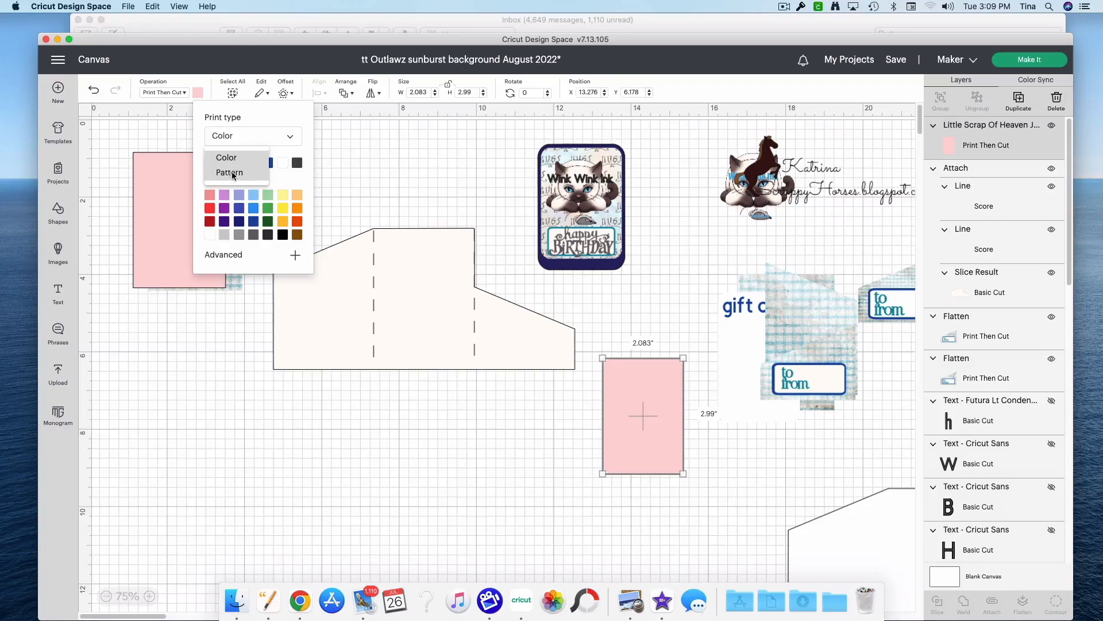
pyautogui.click(230, 173)
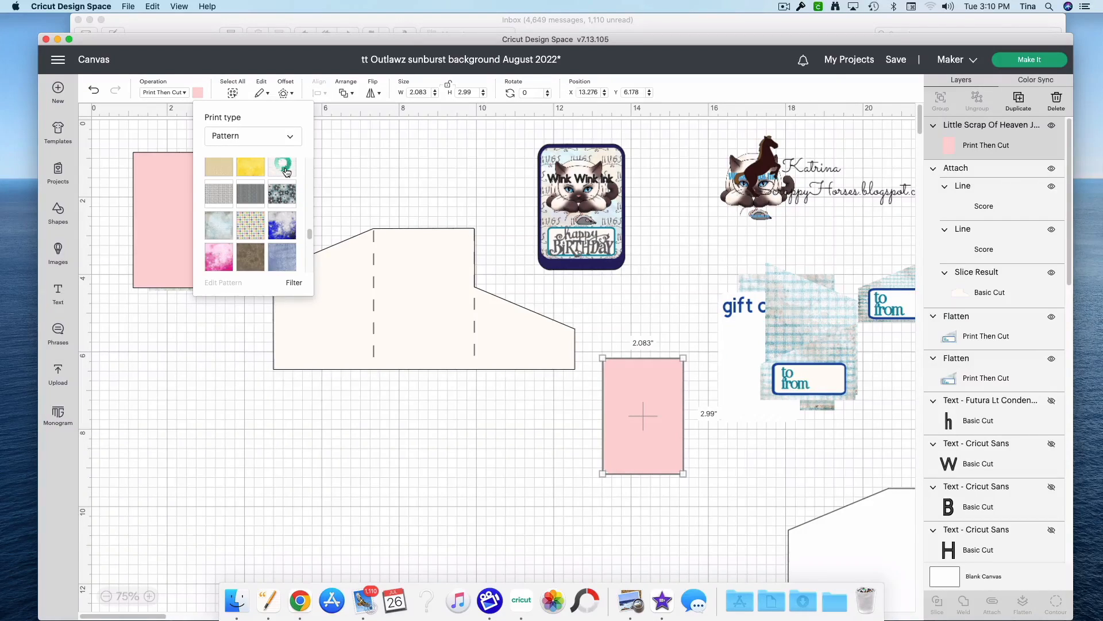
# Step: Edit the HUGS pattern fill to scale 206, horizontal offset -3 and vertical offset -11
pyautogui.click(232, 283)
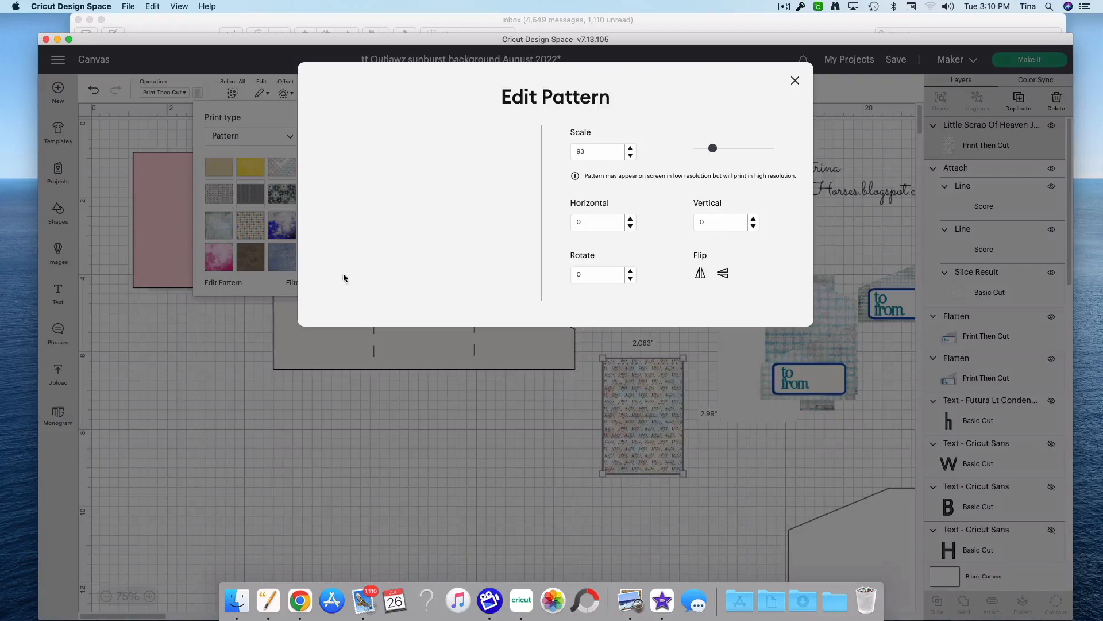
pyautogui.moveTo(713, 149); pyautogui.dragTo(735, 157)
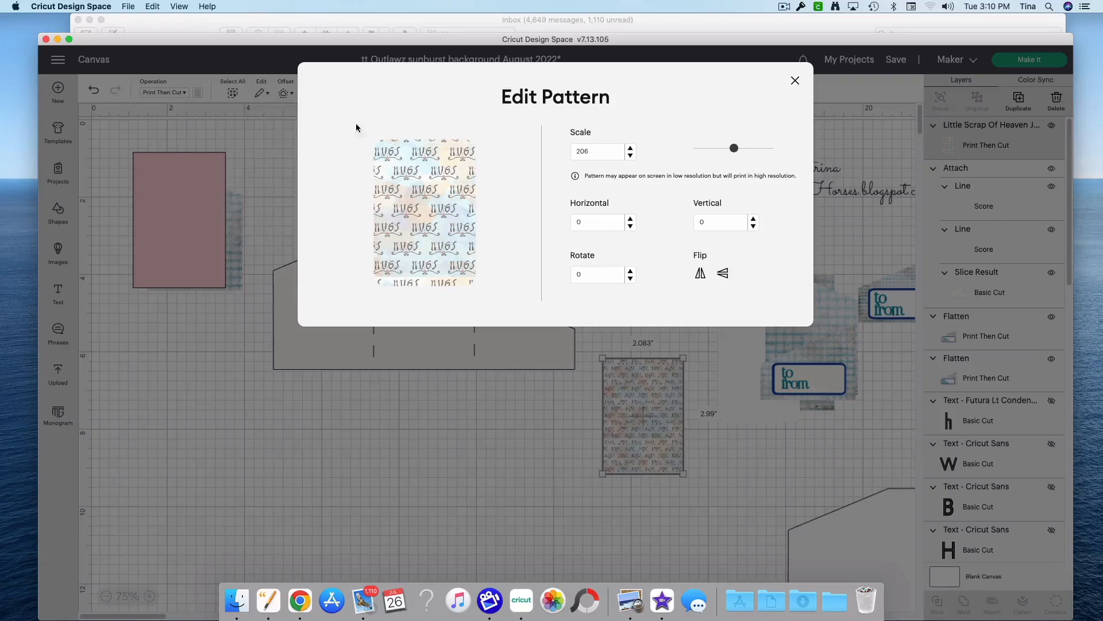
pyautogui.click(630, 227)
pyautogui.click(630, 226)
pyautogui.click(629, 226)
pyautogui.click(753, 227)
pyautogui.click(754, 227)
pyautogui.click(753, 227)
pyautogui.click(753, 227)
pyautogui.click(754, 227)
pyautogui.click(754, 227)
pyautogui.click(754, 227)
pyautogui.click(754, 227)
pyautogui.click(754, 227)
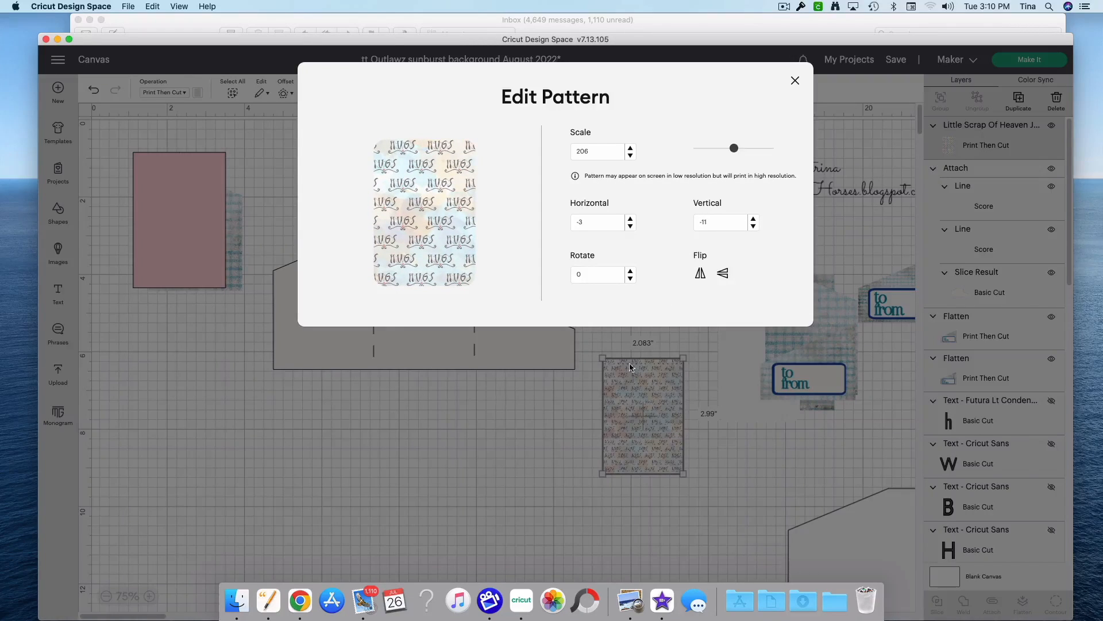
pyautogui.click(796, 81)
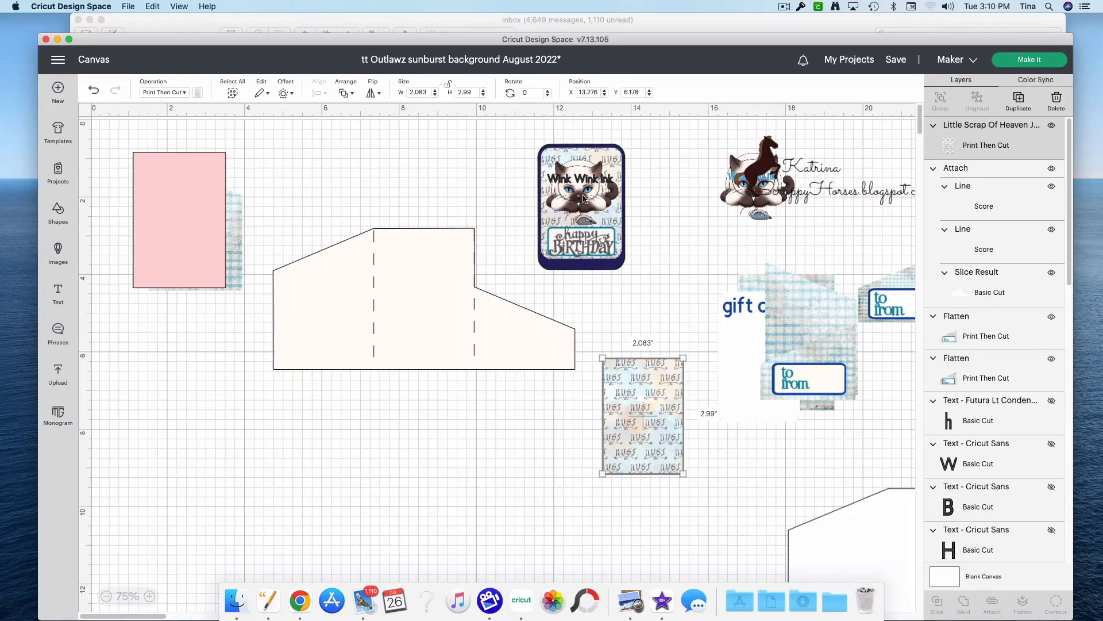
# Step: Bring the cat image to the front and place it on the HUGS rectangle at about X 13.361, Y 6.556
pyautogui.moveTo(758, 214)
pyautogui.mouseDown()
pyautogui.moveTo(754, 244)
pyautogui.moveTo(655, 384)
pyautogui.moveTo(662, 319)
pyautogui.moveTo(655, 368)
pyautogui.moveTo(664, 342)
pyautogui.mouseUp()
pyautogui.rightClick(664, 330)
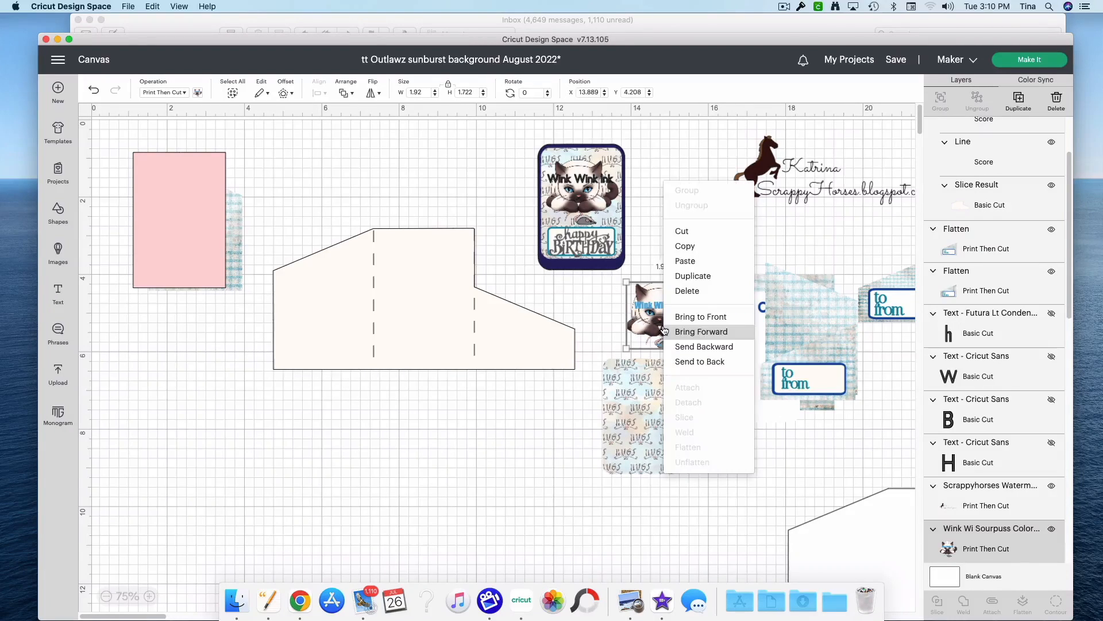
pyautogui.click(700, 316)
pyautogui.moveTo(658, 324); pyautogui.dragTo(636, 411)
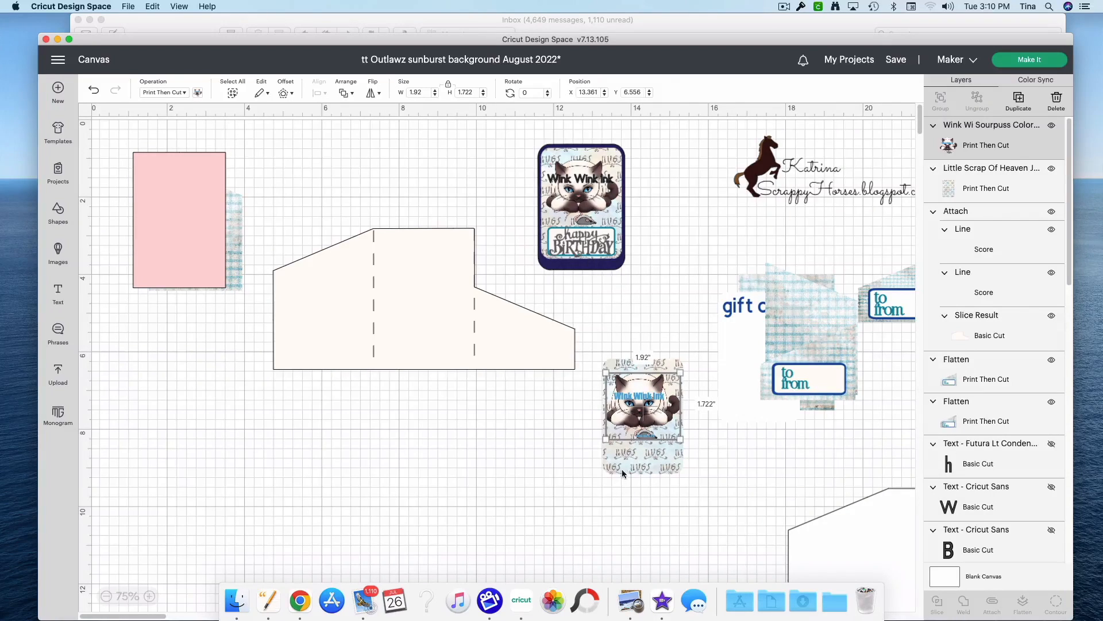
# Step: Add a square, reshape it to about 1.833 × 0.625 in, and place it below the cat as a sentiment label
pyautogui.click(57, 213)
pyautogui.click(123, 302)
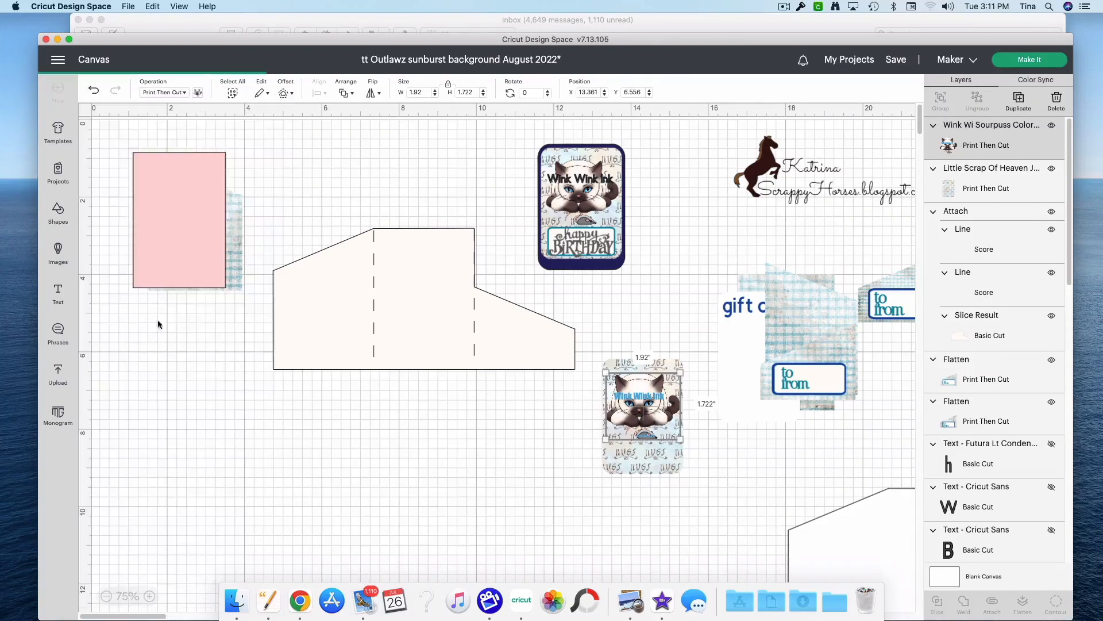
pyautogui.moveTo(163, 198); pyautogui.dragTo(404, 479)
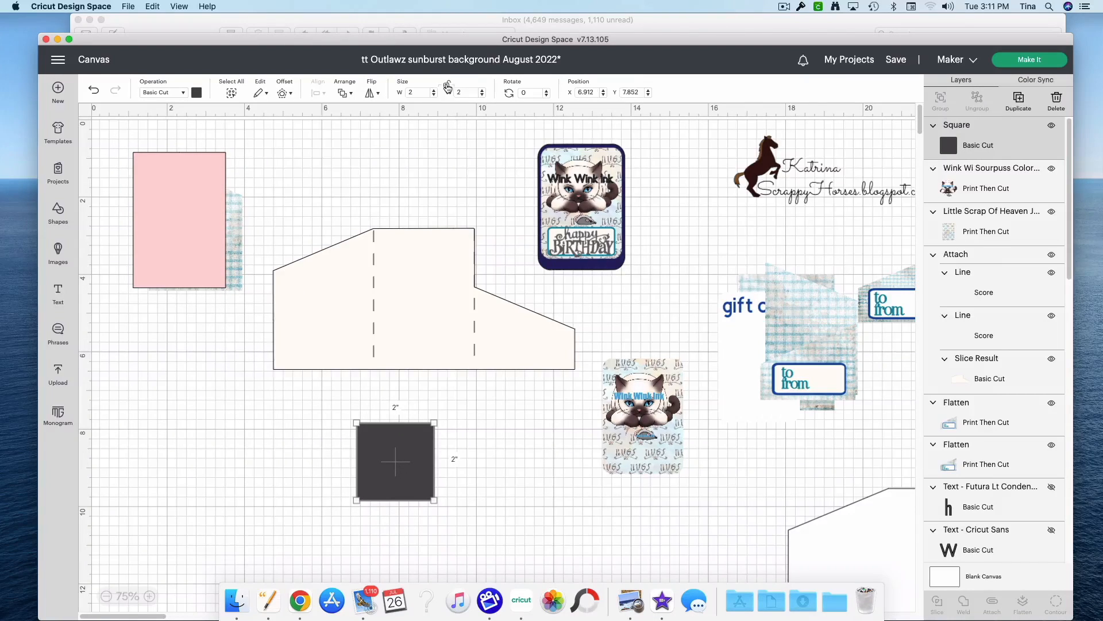
pyautogui.moveTo(433, 502); pyautogui.dragTo(678, 467)
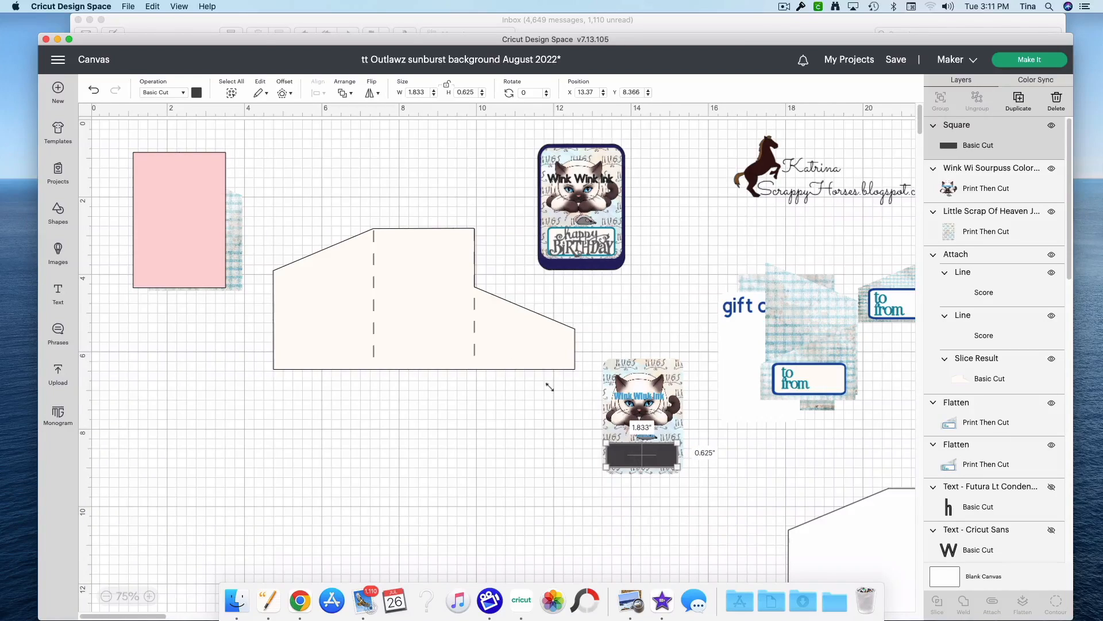
# Step: Recolour the label rectangle white and resize it to about 1.75 × 0.597 in at X 13.44, Y 8.366
pyautogui.click(197, 93)
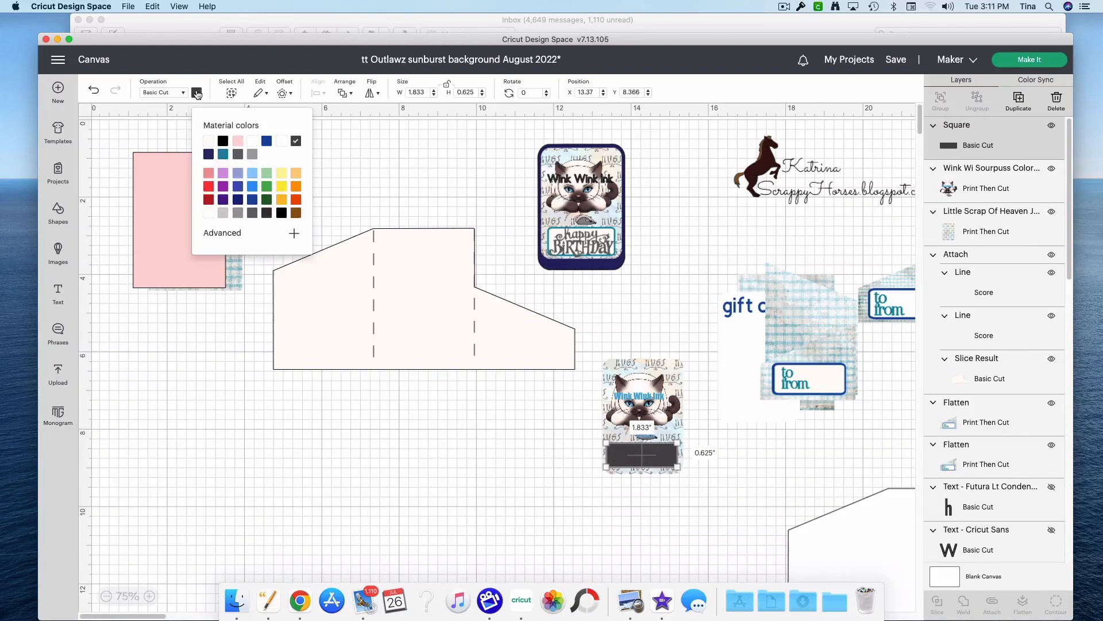
pyautogui.click(253, 144)
pyautogui.click(670, 458)
pyautogui.moveTo(670, 458); pyautogui.dragTo(651, 458)
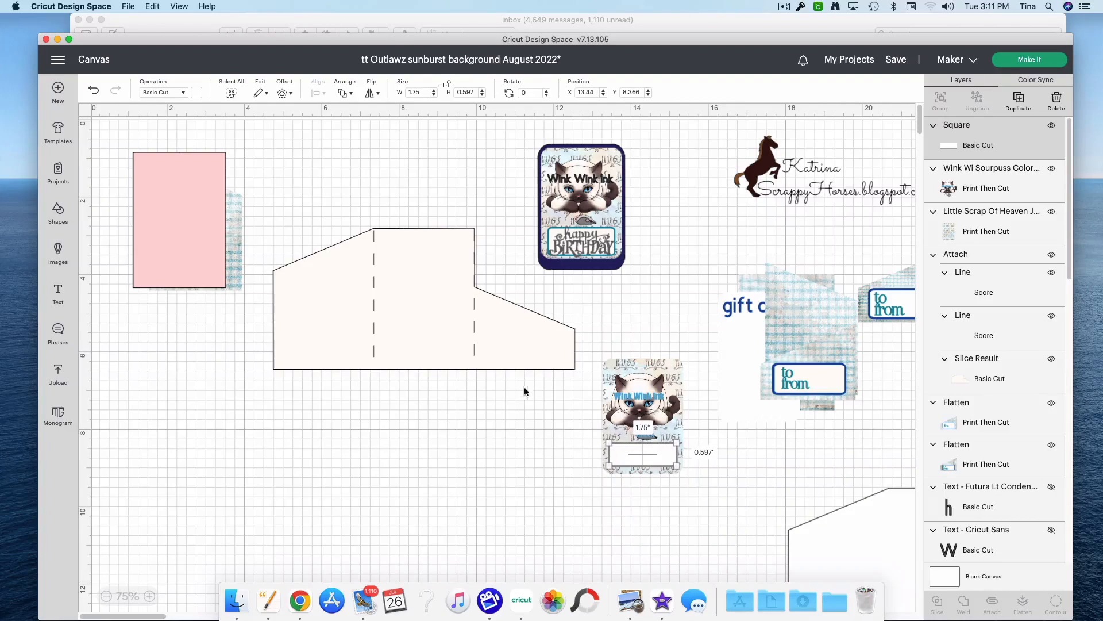
# Step: Create a 0.056 in rounded-corner offset around the white label and colour the offset blue
pyautogui.click(281, 92)
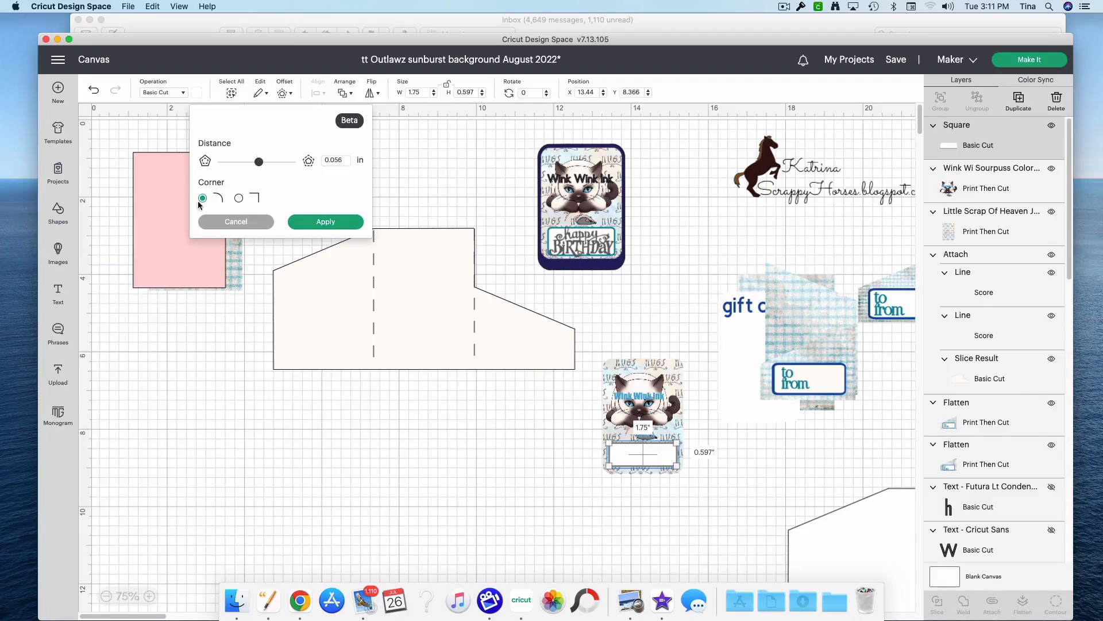
pyautogui.click(350, 224)
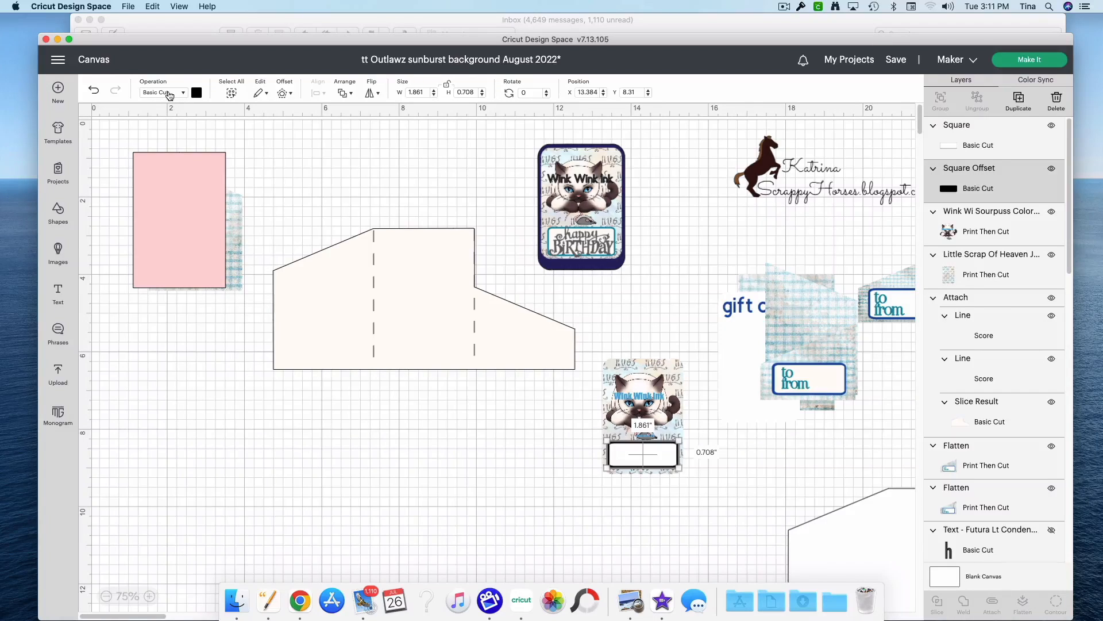
pyautogui.click(198, 92)
pyautogui.click(267, 142)
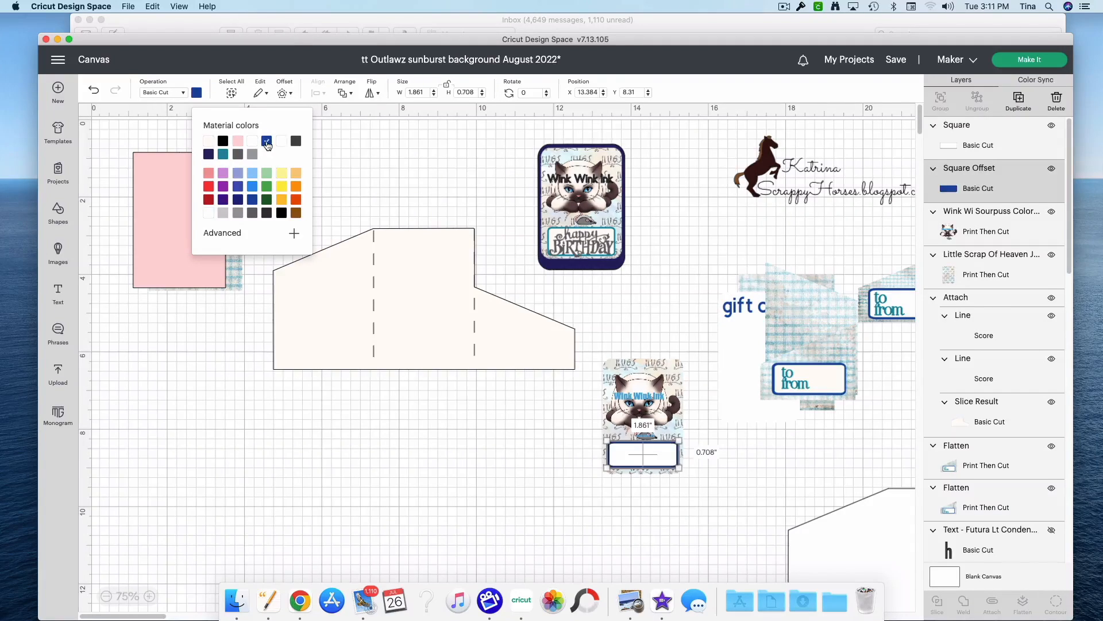
pyautogui.click(662, 502)
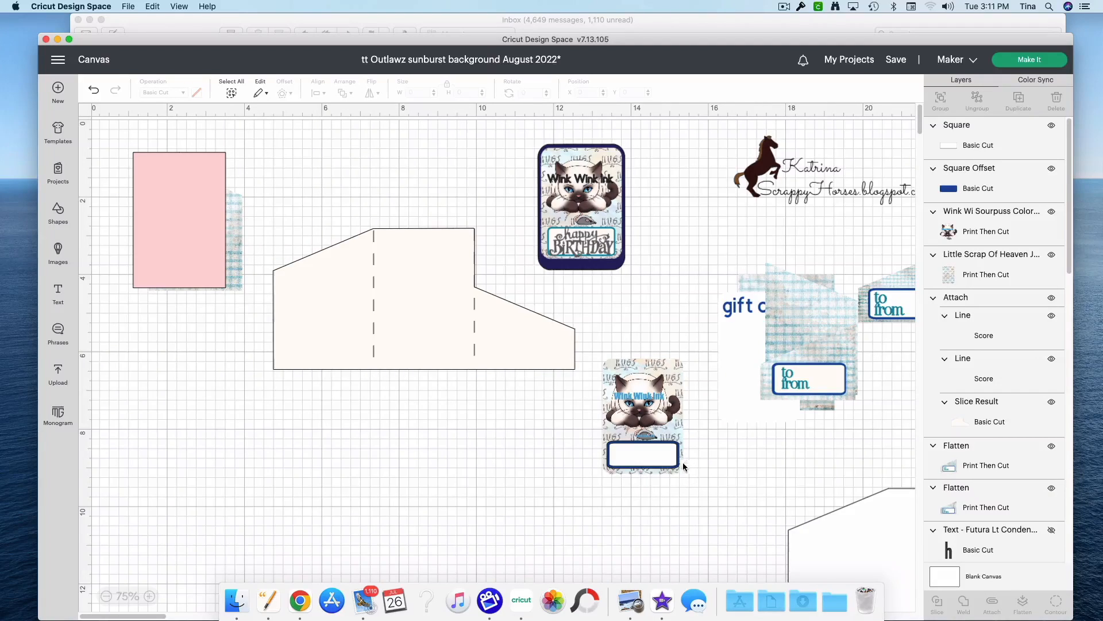
# Step: Search the phrase library for "birthday" and filter the results to free phrases
pyautogui.click(660, 456)
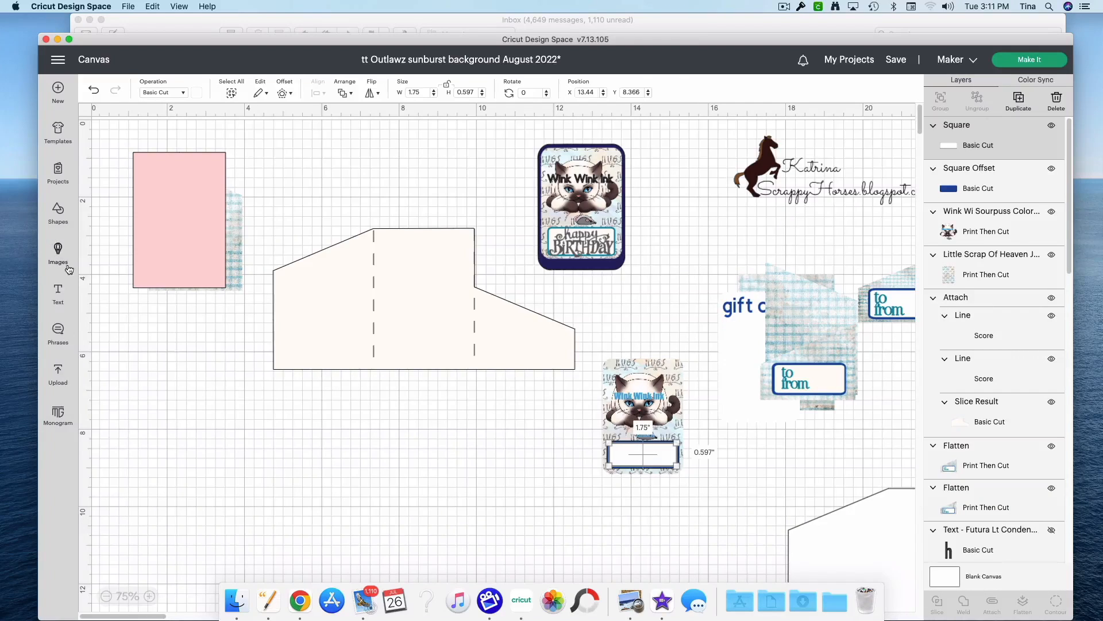
pyautogui.click(56, 343)
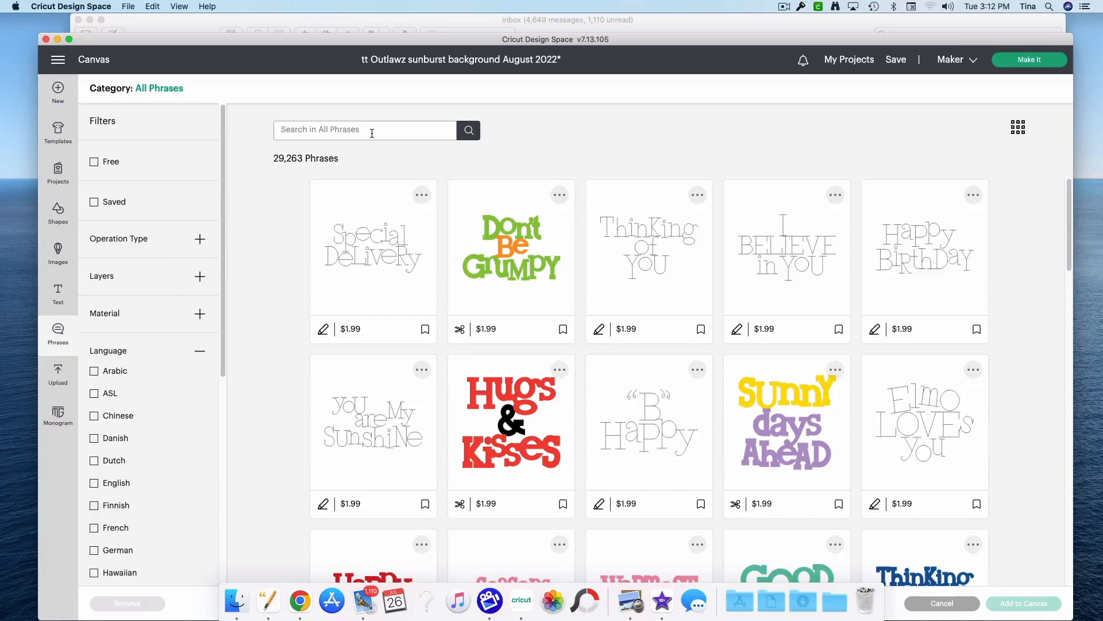
pyautogui.write('birthday')
pyautogui.press('Return')
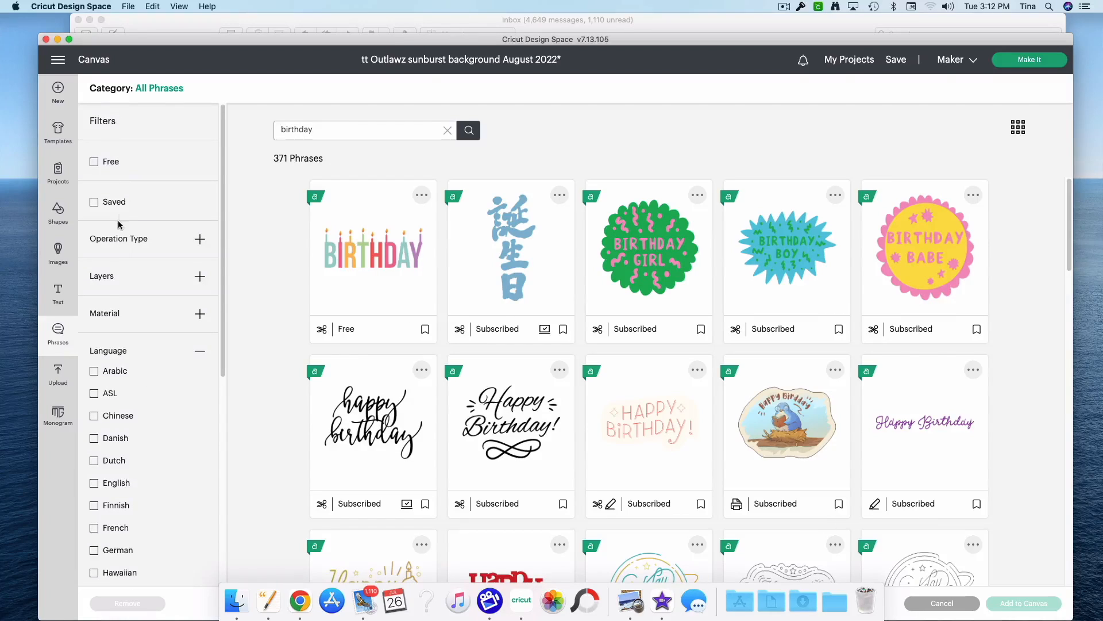
pyautogui.click(108, 161)
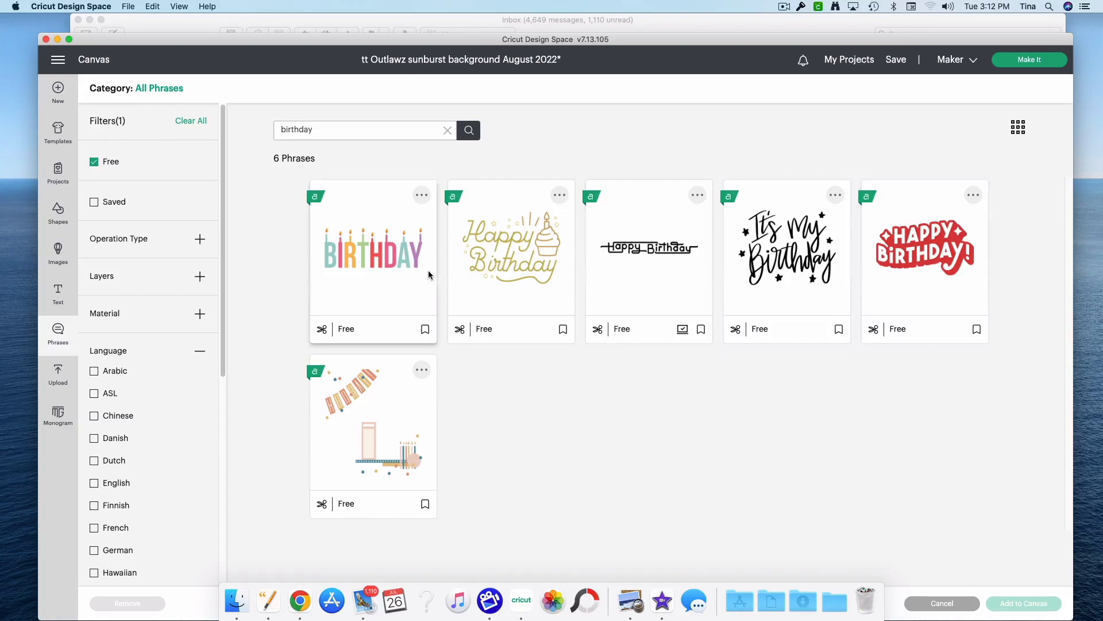
# Step: Add only the red Happy Birthday phrase to the canvas
pyautogui.click(405, 261)
pyautogui.click(894, 259)
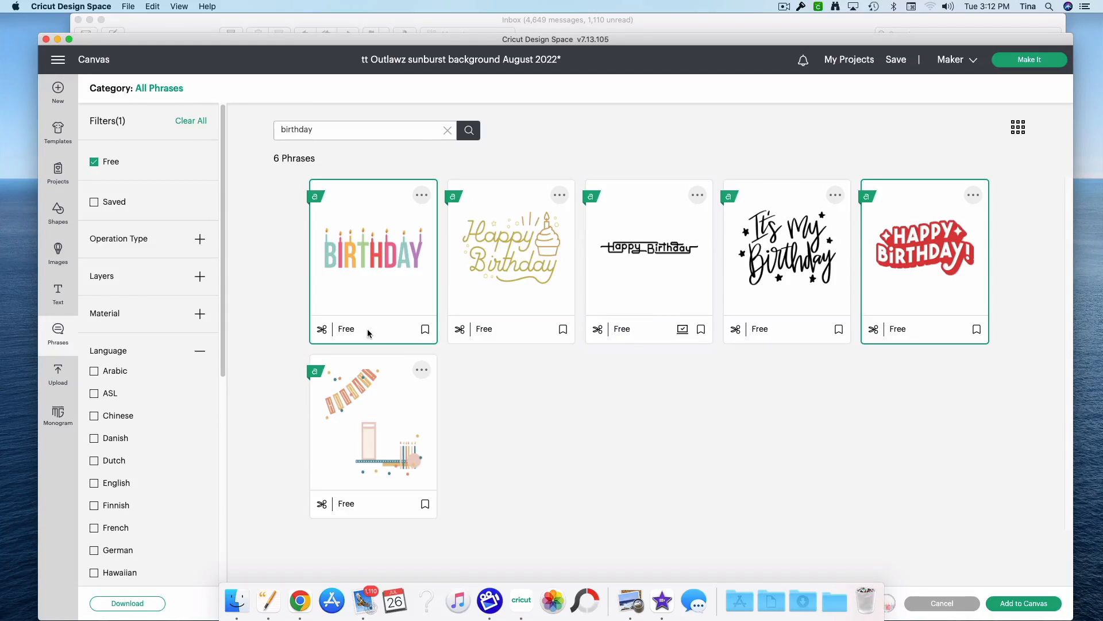
pyautogui.click(412, 314)
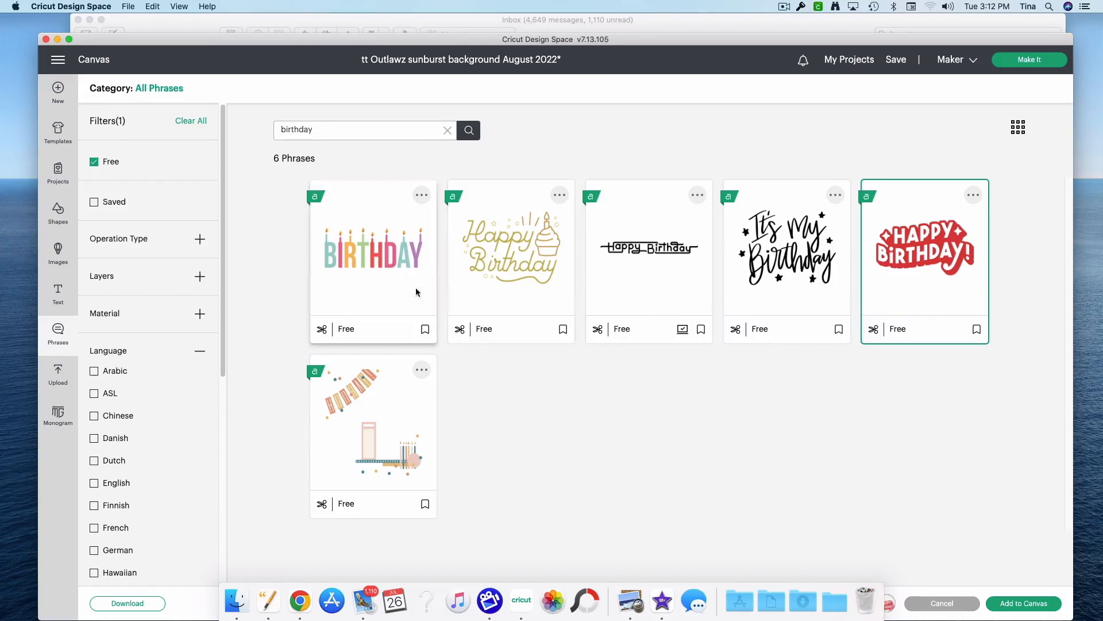
pyautogui.click(924, 292)
pyautogui.click(924, 292)
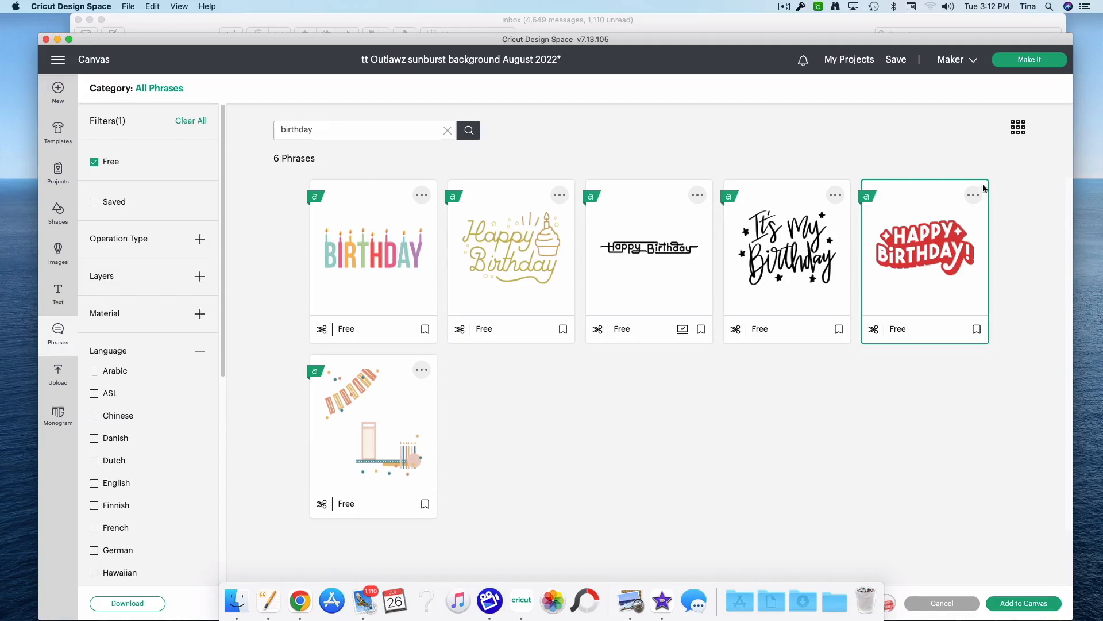
pyautogui.click(1022, 603)
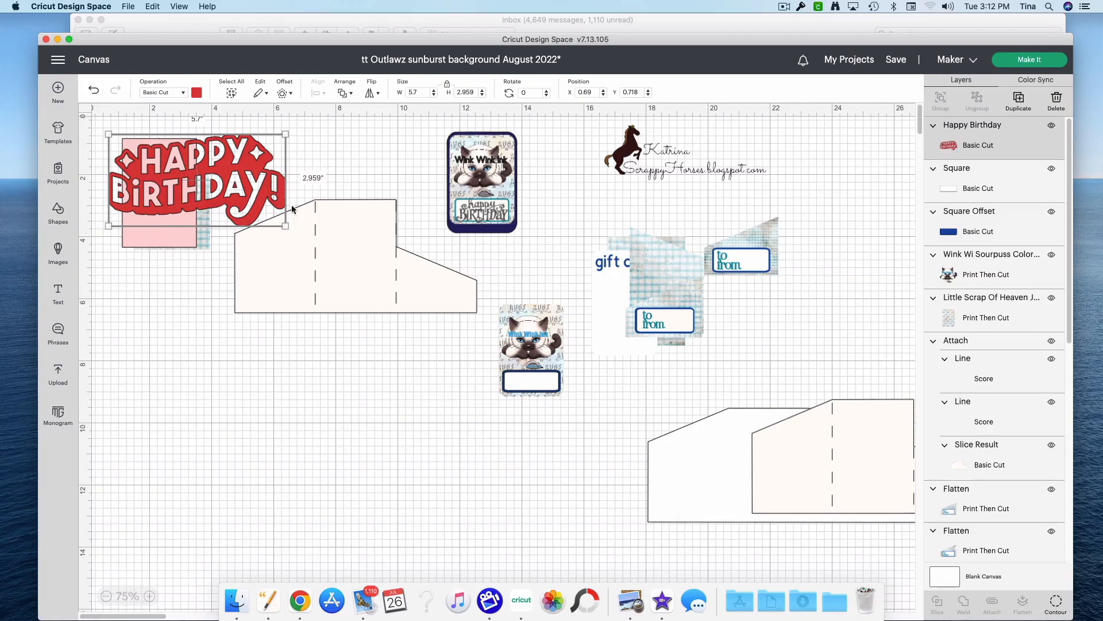
# Step: Shrink the Happy Birthday phrase to about 1.309 × 0.68 in and fit it inside the white label at about X 13.676, Y 8.343
pyautogui.moveTo(286, 226); pyautogui.dragTo(553, 393)
pyautogui.click(154, 598)
pyautogui.click(153, 597)
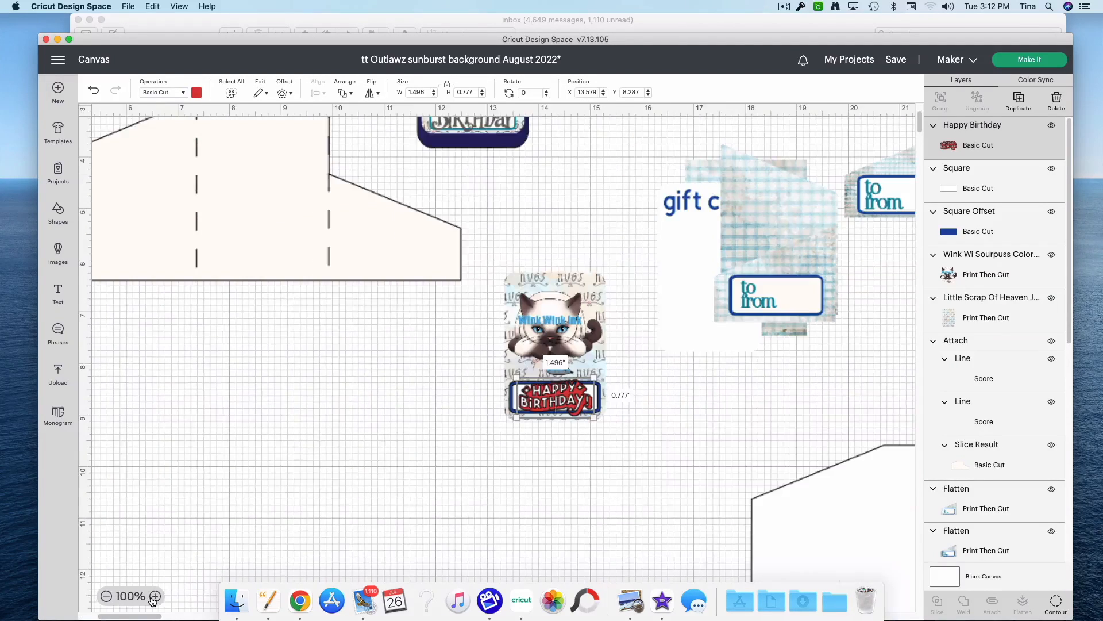
pyautogui.click(705, 472)
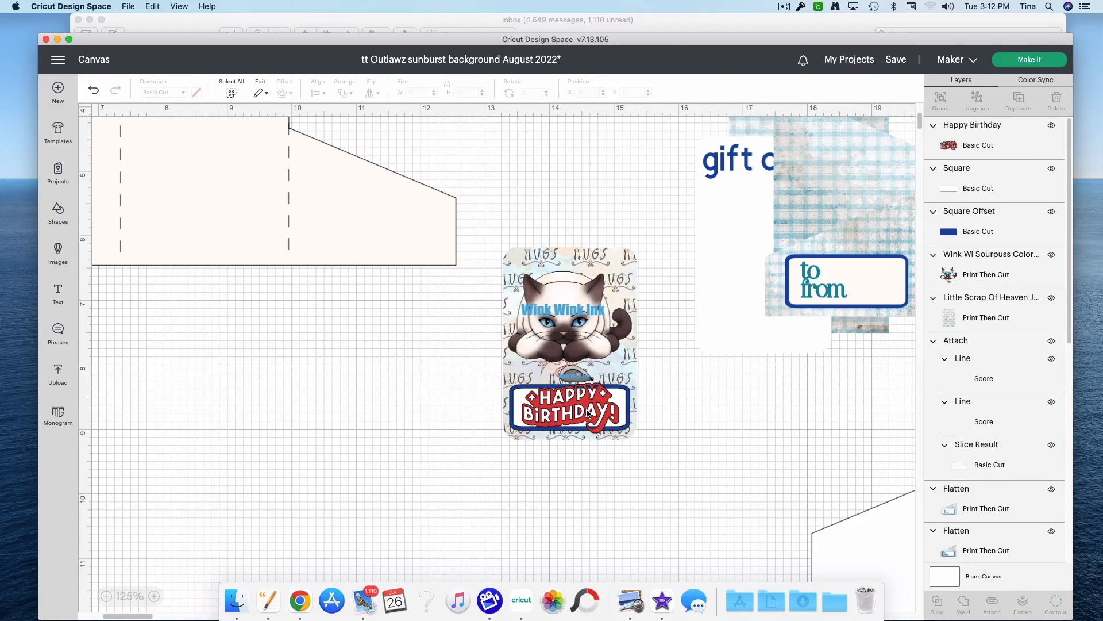
pyautogui.click(597, 424)
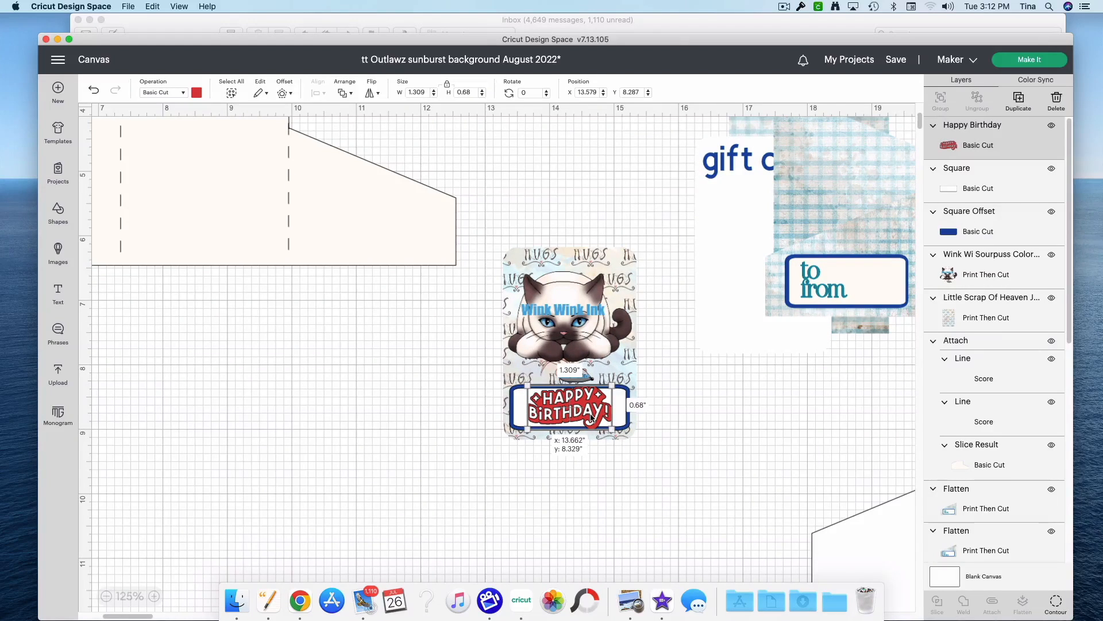
pyautogui.moveTo(592, 417); pyautogui.dragTo(593, 418)
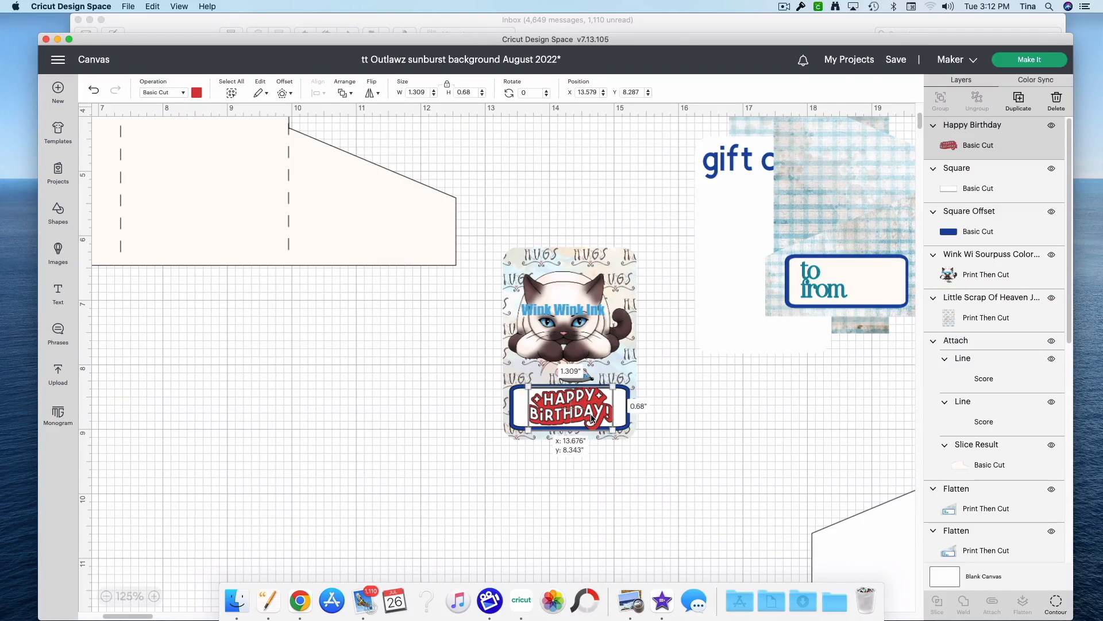
pyautogui.click(651, 492)
# Step: Center the Happy Birthday phrase, white label and blue offset horizontally on the HUGS background
pyautogui.moveTo(664, 465); pyautogui.dragTo(485, 410)
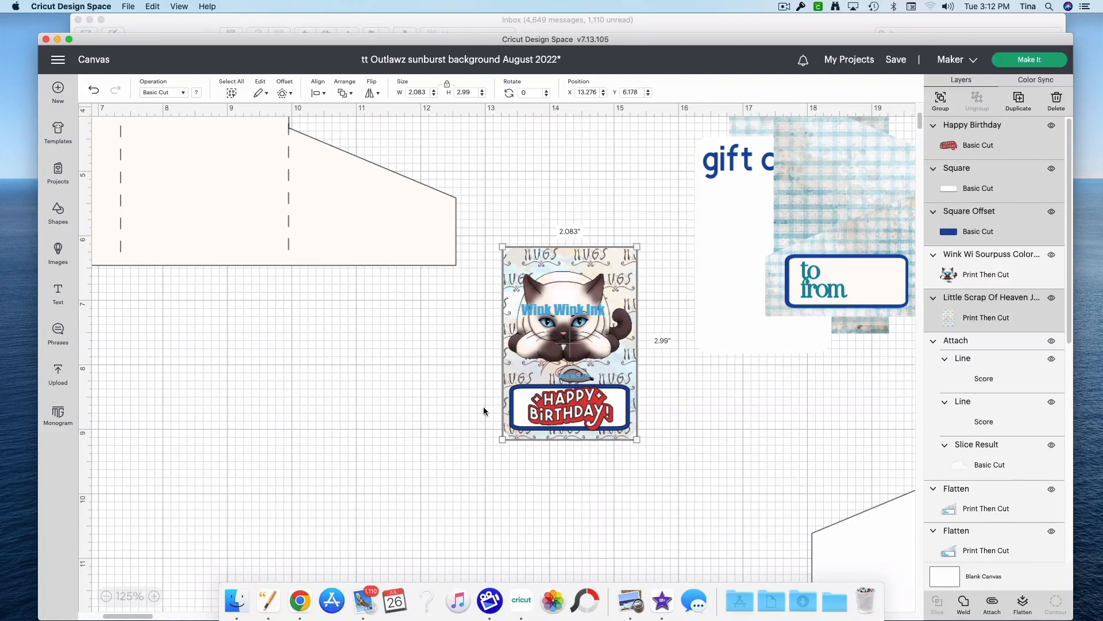
pyautogui.click(317, 93)
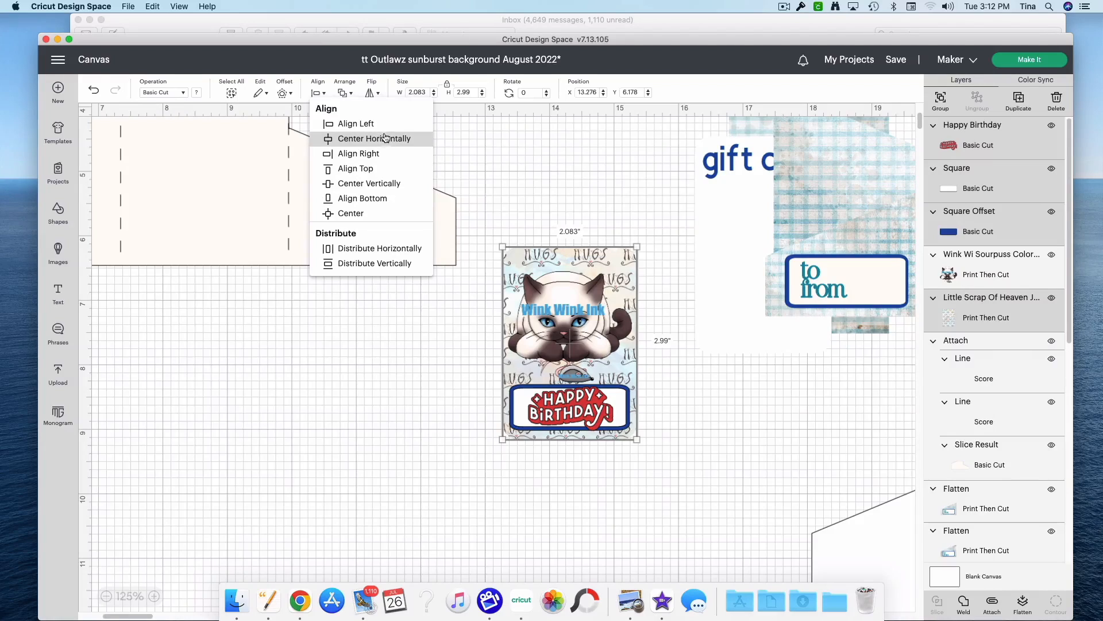
pyautogui.click(386, 140)
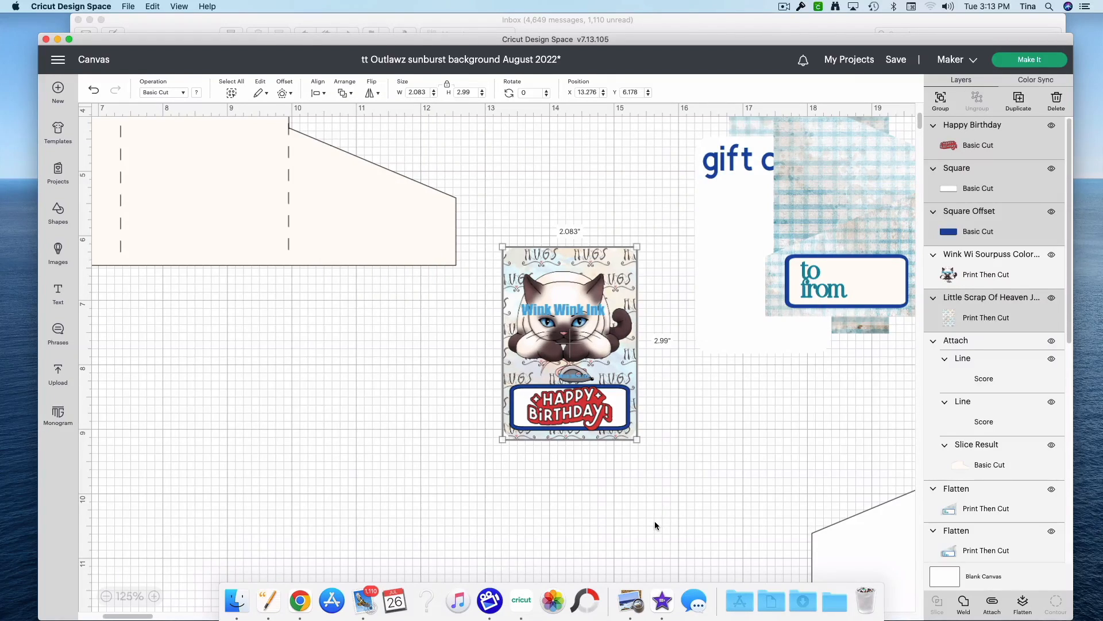
# Step: Flatten the HUGS background, cat, label, offset and Happy Birthday phrase into a single printable card
pyautogui.moveTo(687, 522); pyautogui.dragTo(491, 286)
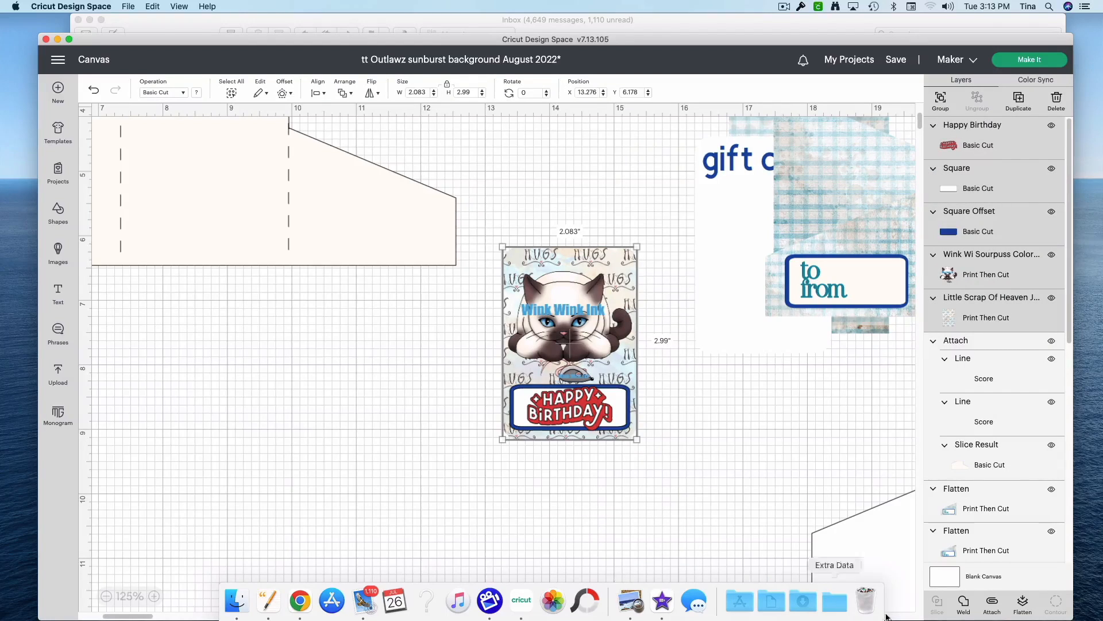
pyautogui.click(1021, 604)
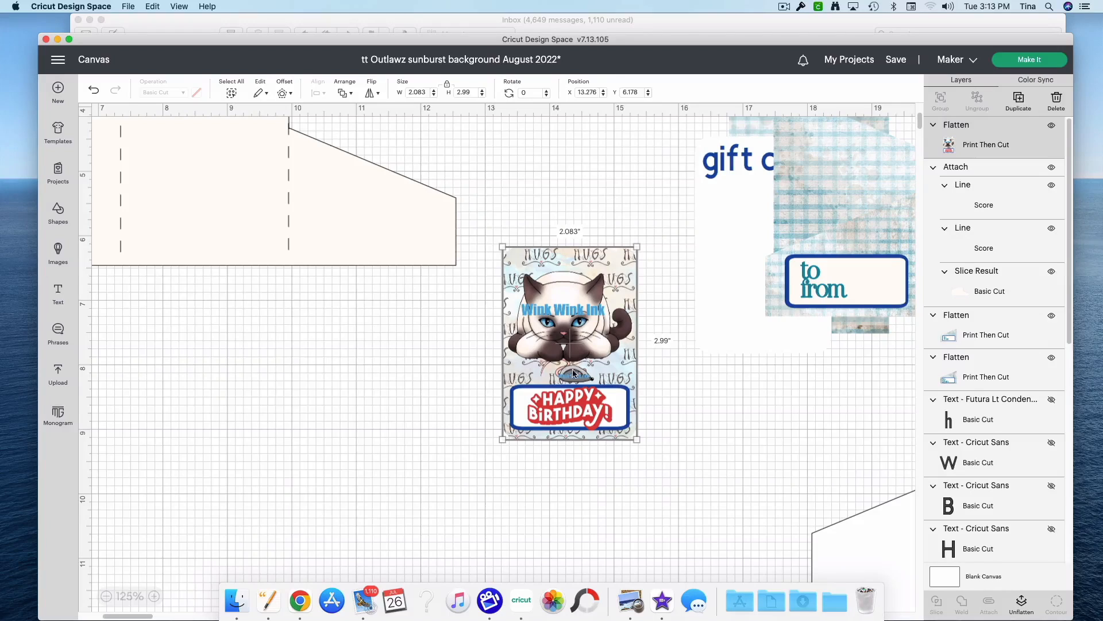
pyautogui.click(106, 597)
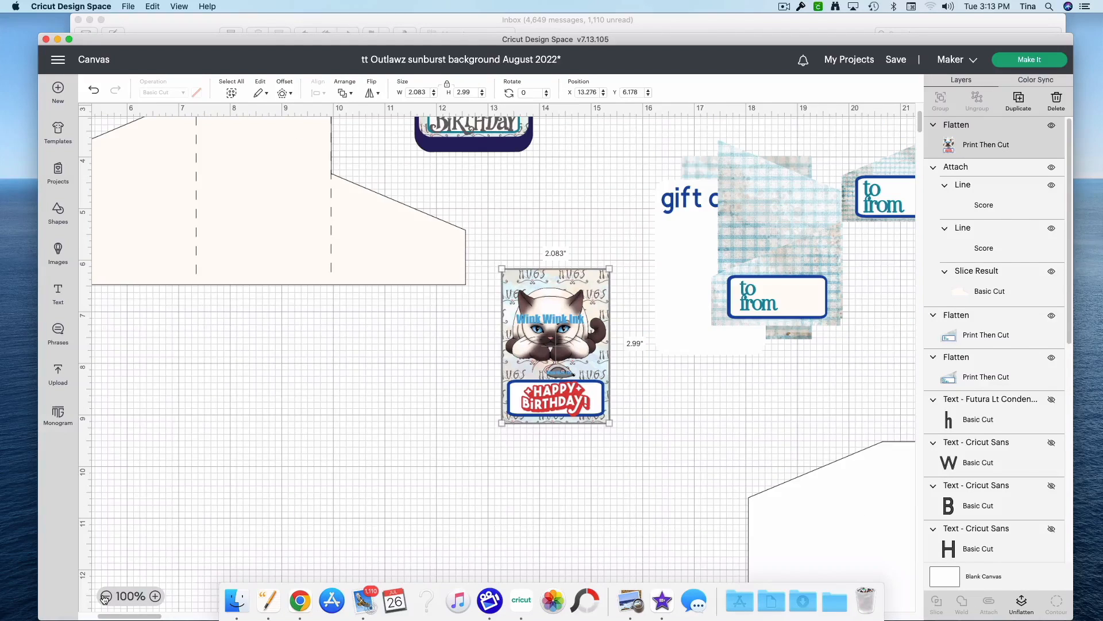
pyautogui.click(105, 597)
pyautogui.scroll(5, 479, 463)
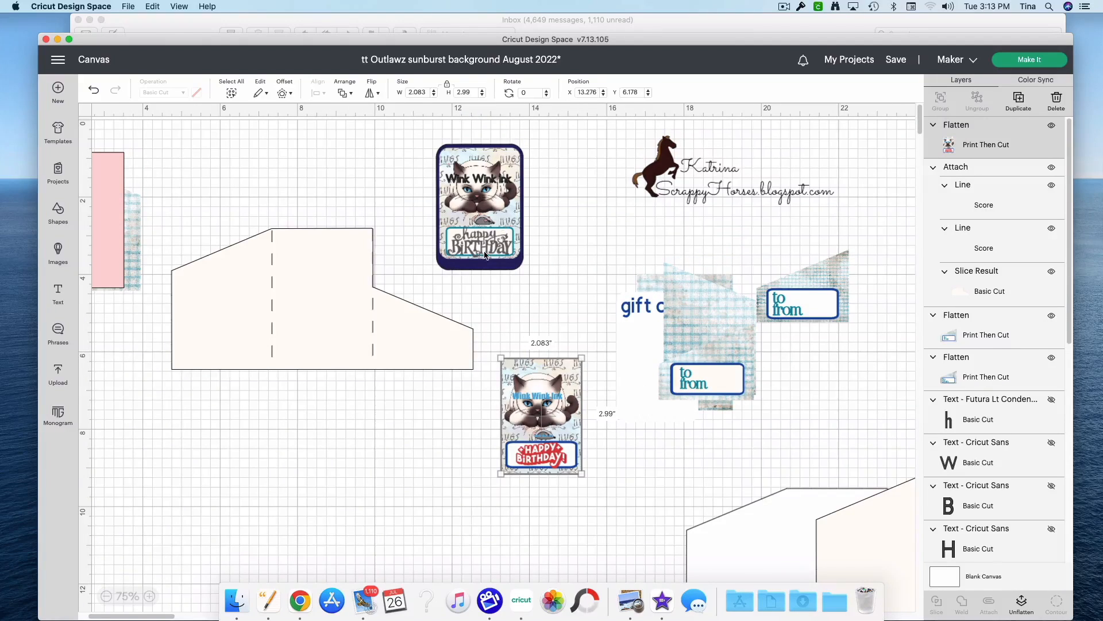
# Step: Move the flattened birthday card to about X 11.985, Y 7.136 and add a 0.111 in rounded, welded offset around it
pyautogui.moveTo(535, 460); pyautogui.dragTo(484, 486)
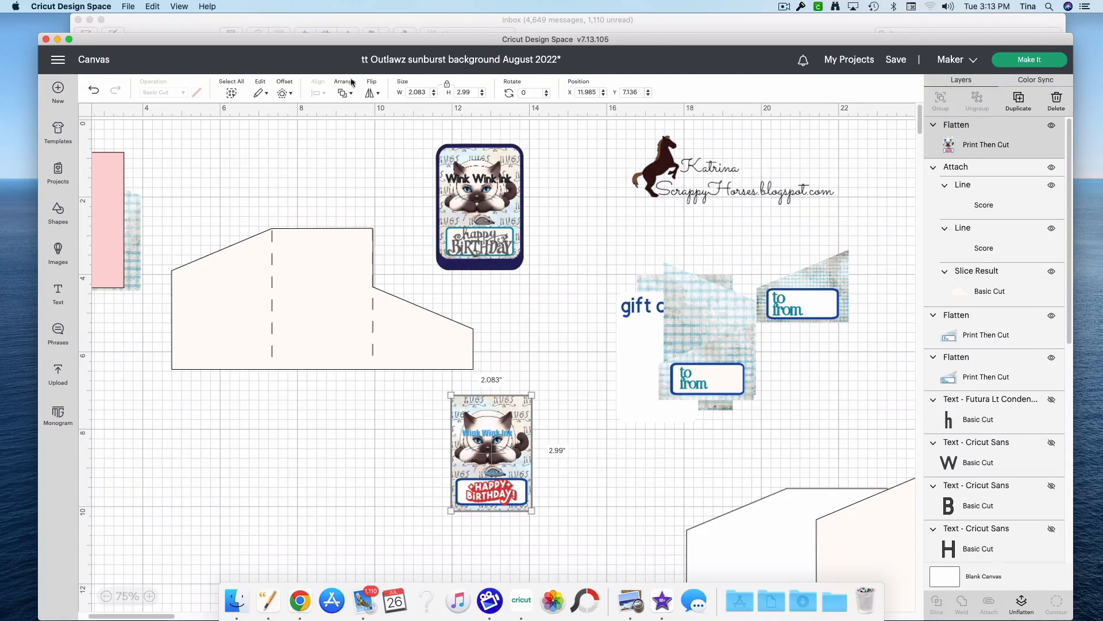
pyautogui.click(283, 93)
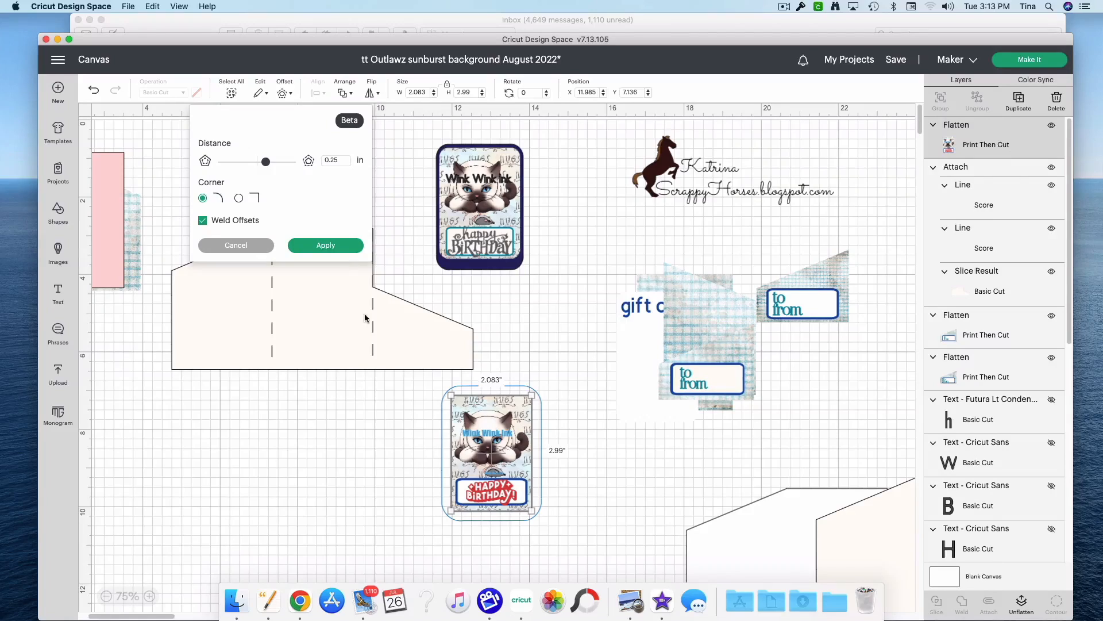
pyautogui.moveTo(266, 163); pyautogui.dragTo(262, 167)
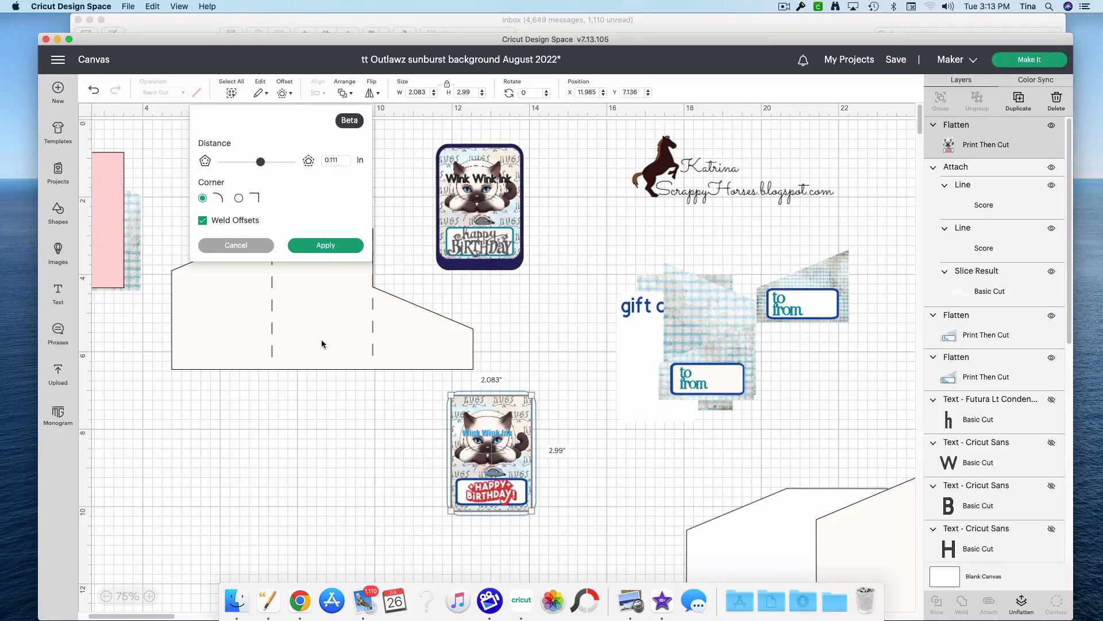
pyautogui.click(326, 246)
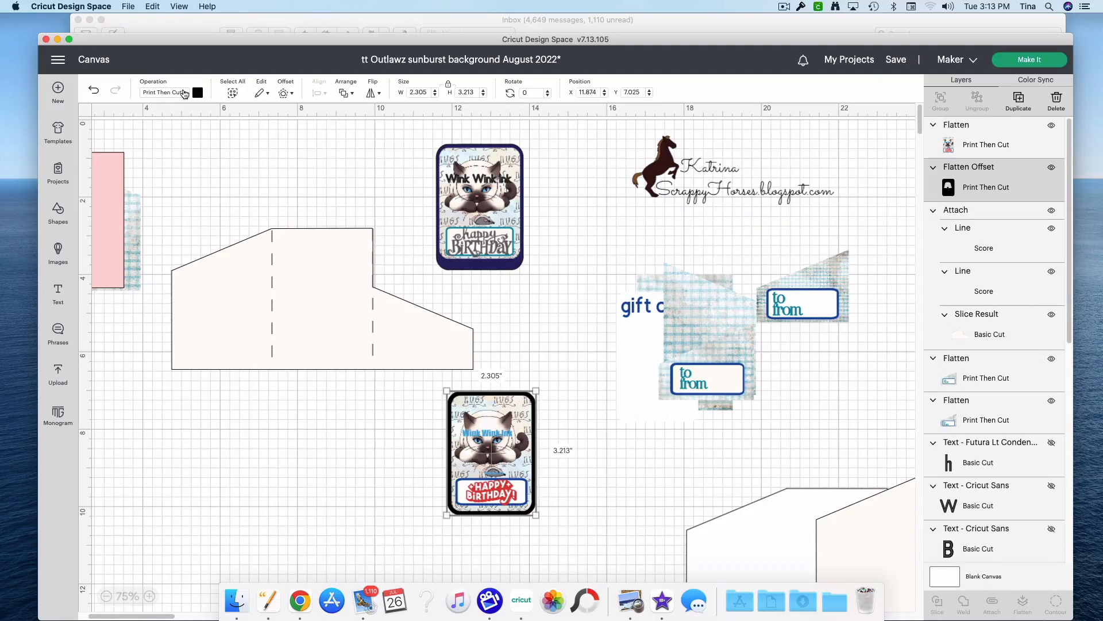
# Step: Change the birthday card's offset to a Basic cut and colour it dark navy, matching the original card's border
pyautogui.click(183, 93)
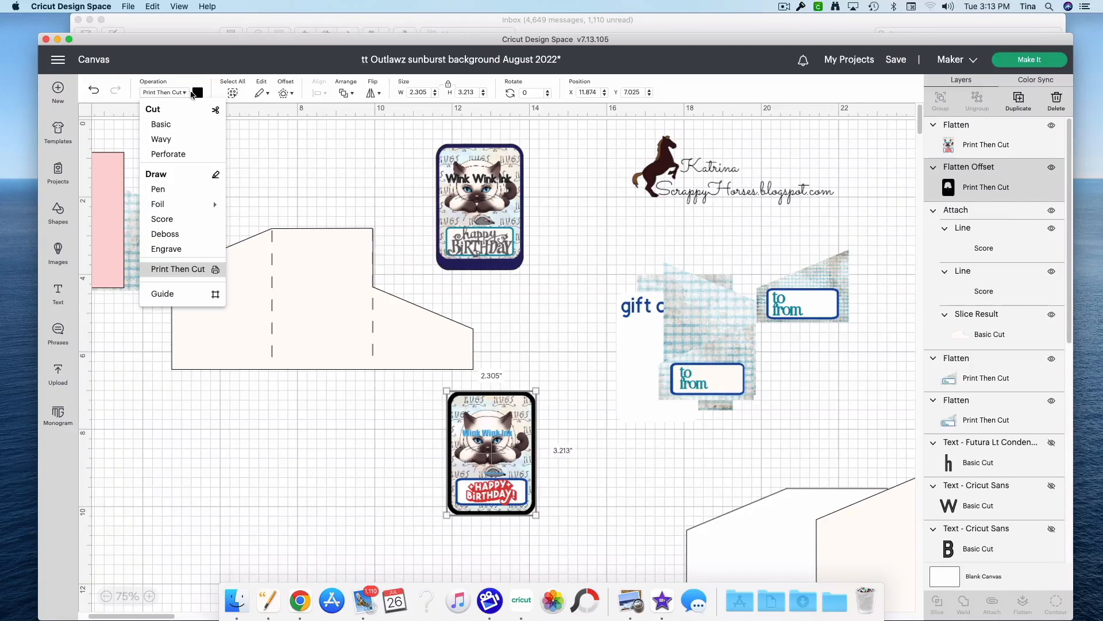
pyautogui.click(176, 123)
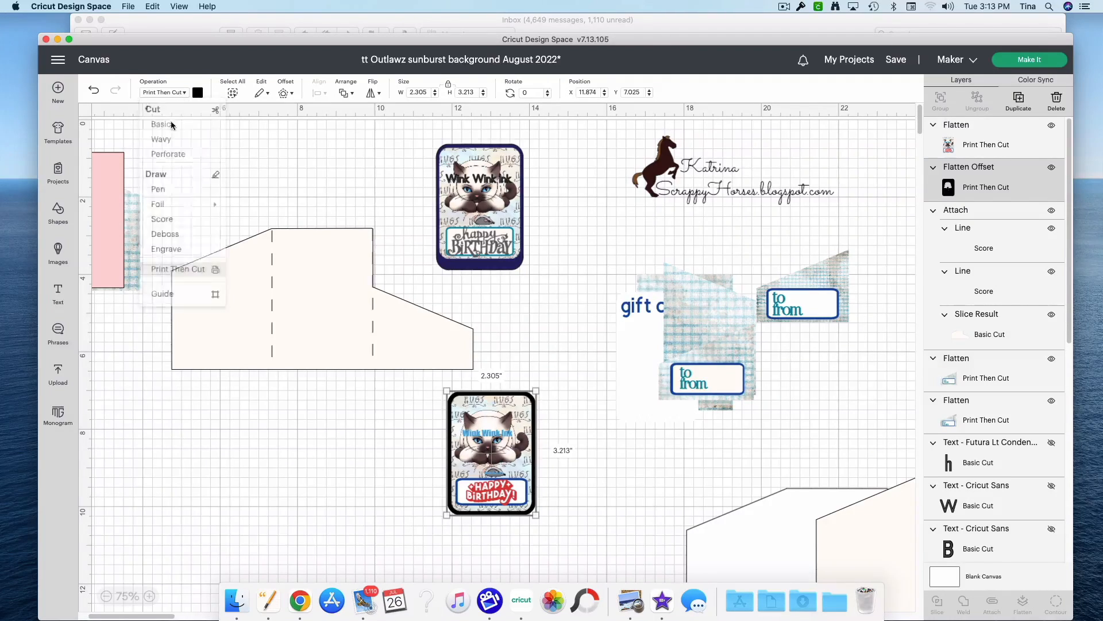
pyautogui.click(198, 93)
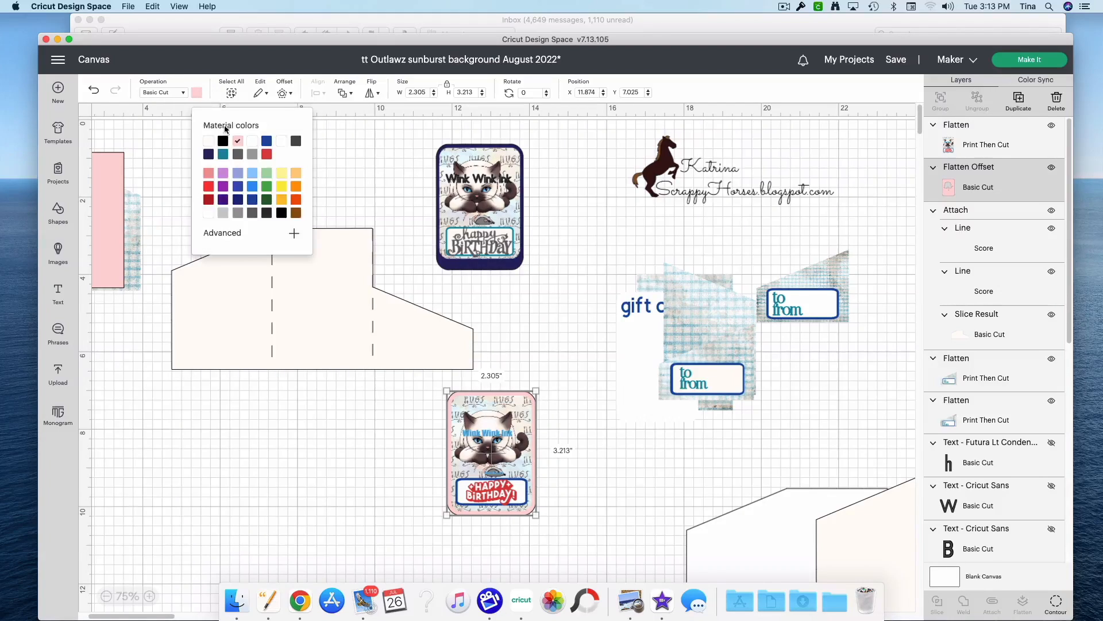
pyautogui.click(267, 141)
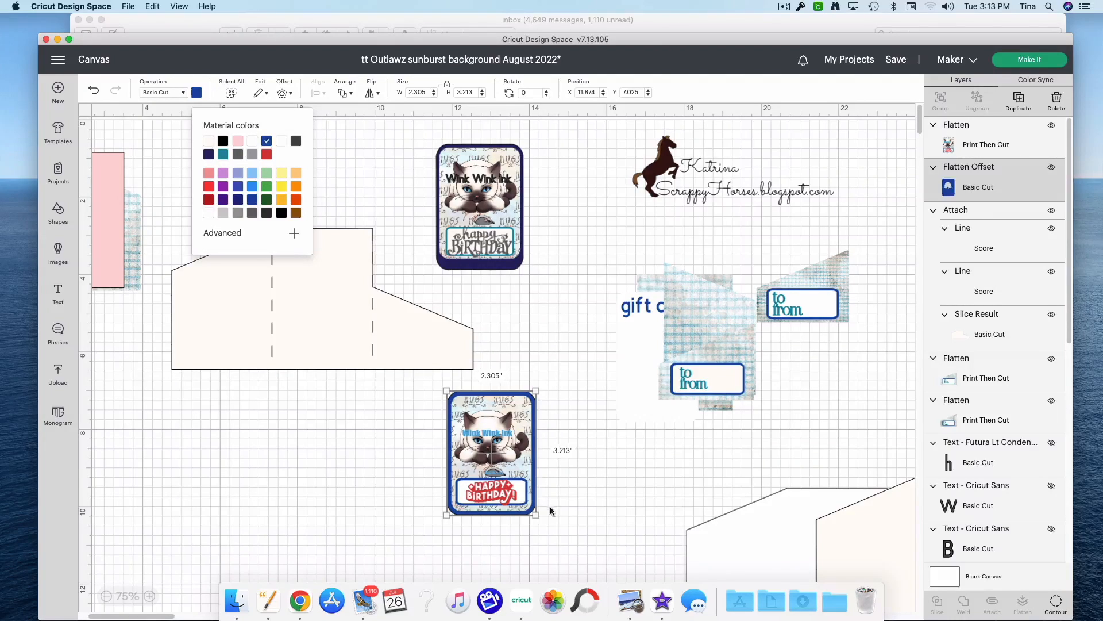
pyautogui.click(208, 155)
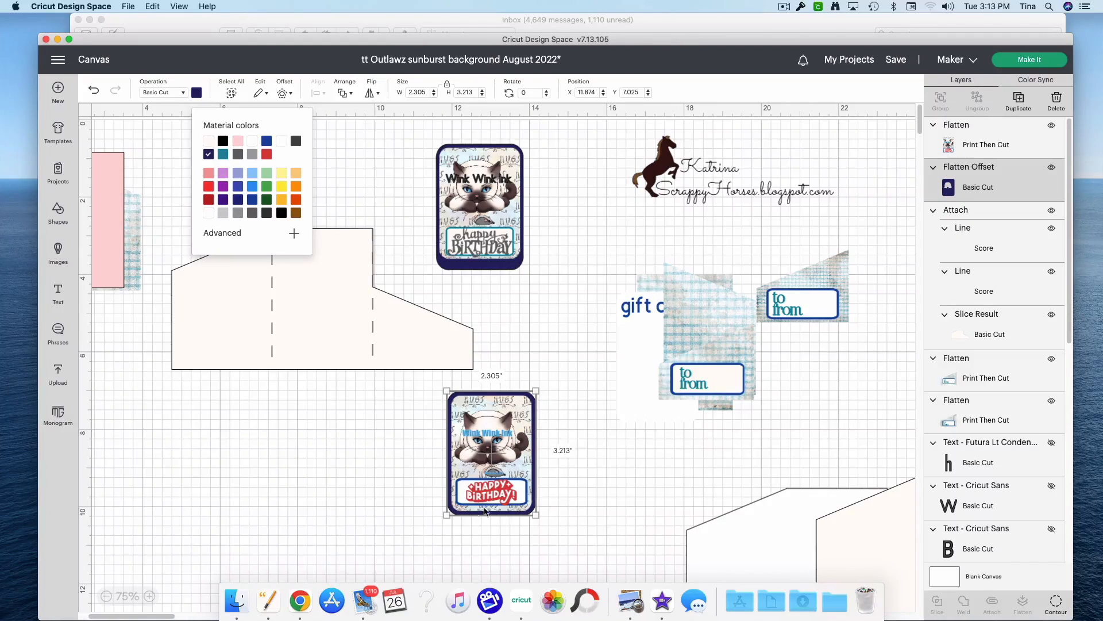
# Step: Unlock the navy offset's proportions and set its height to 3.4 in
pyautogui.click(448, 86)
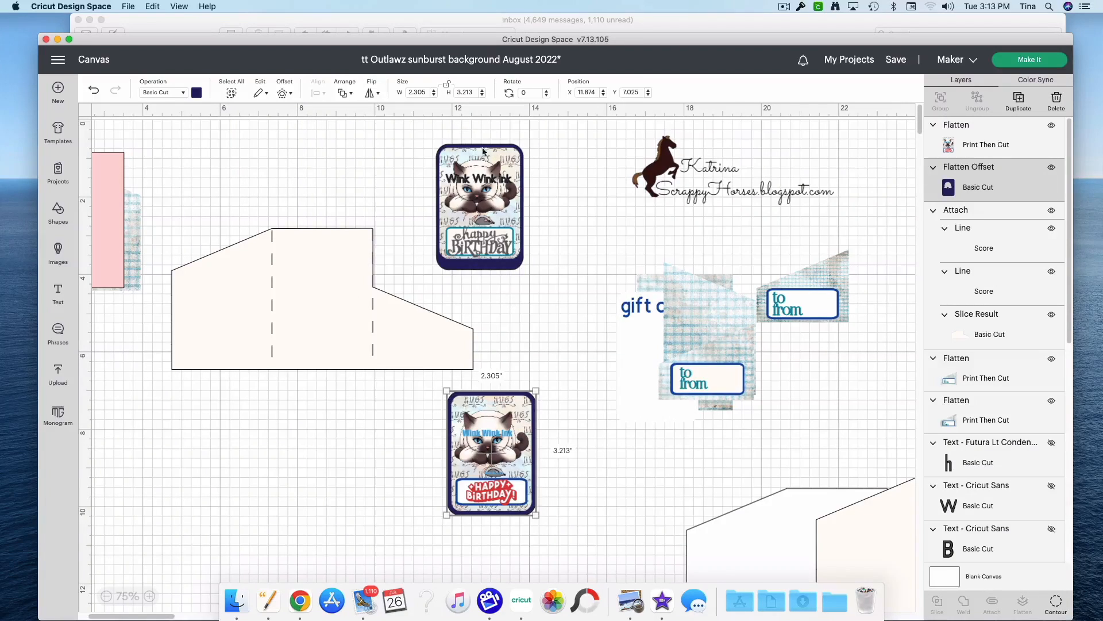
pyautogui.click(482, 91)
pyautogui.click(482, 93)
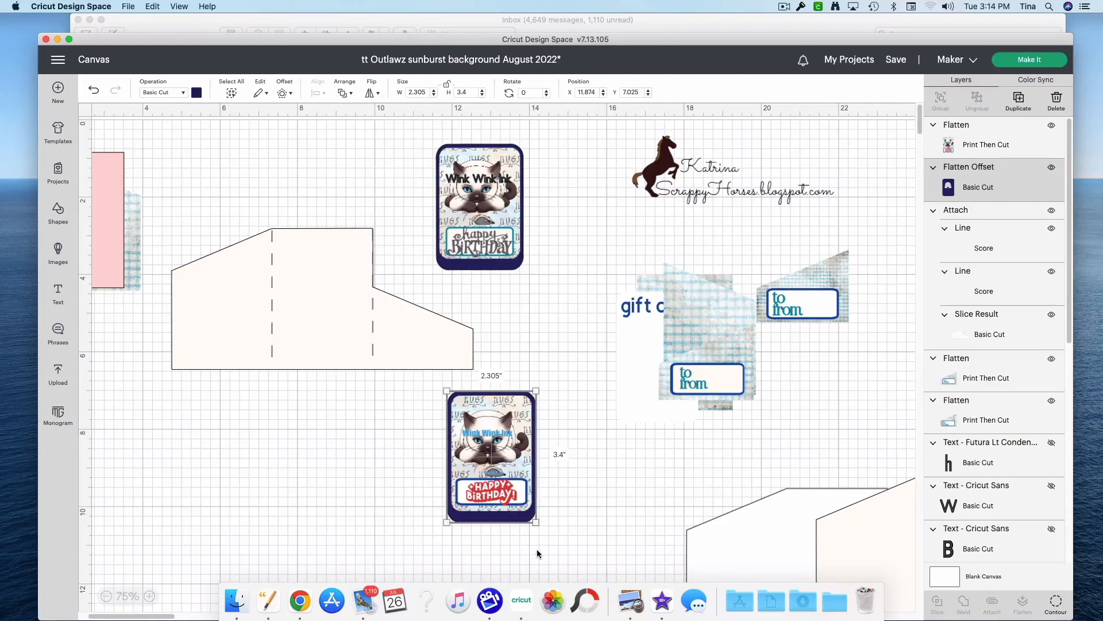
pyautogui.click(570, 547)
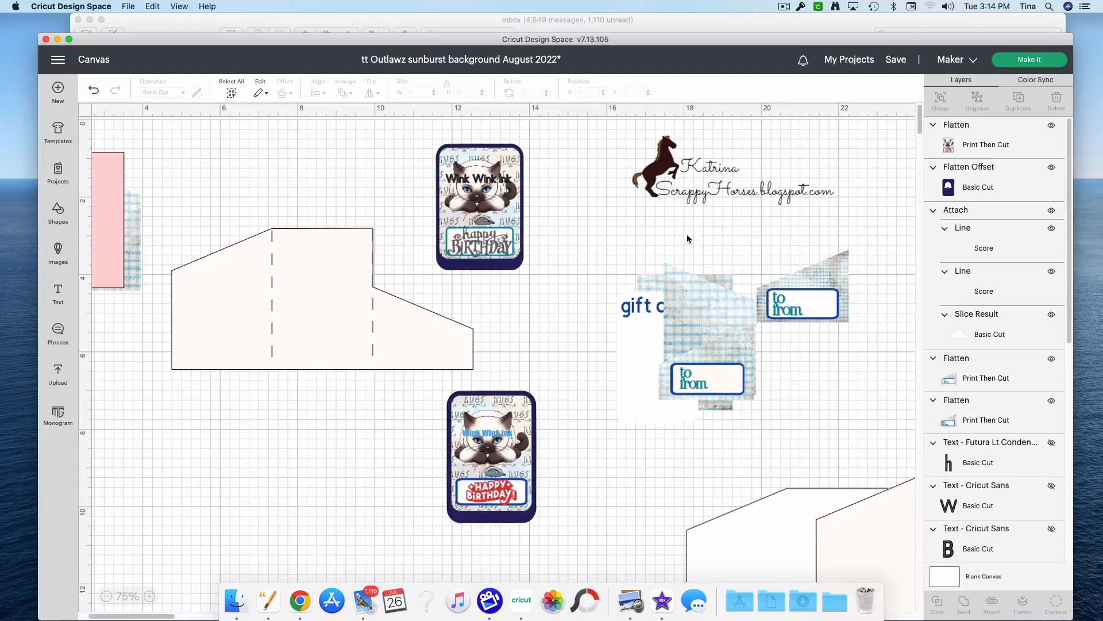
# Step: Lay the slanted patterned panel on the holder base at about X 4.518, Y 3.235 and the pink panel at about X 7.071, Y 3.213
pyautogui.moveTo(320, 331); pyautogui.dragTo(300, 346)
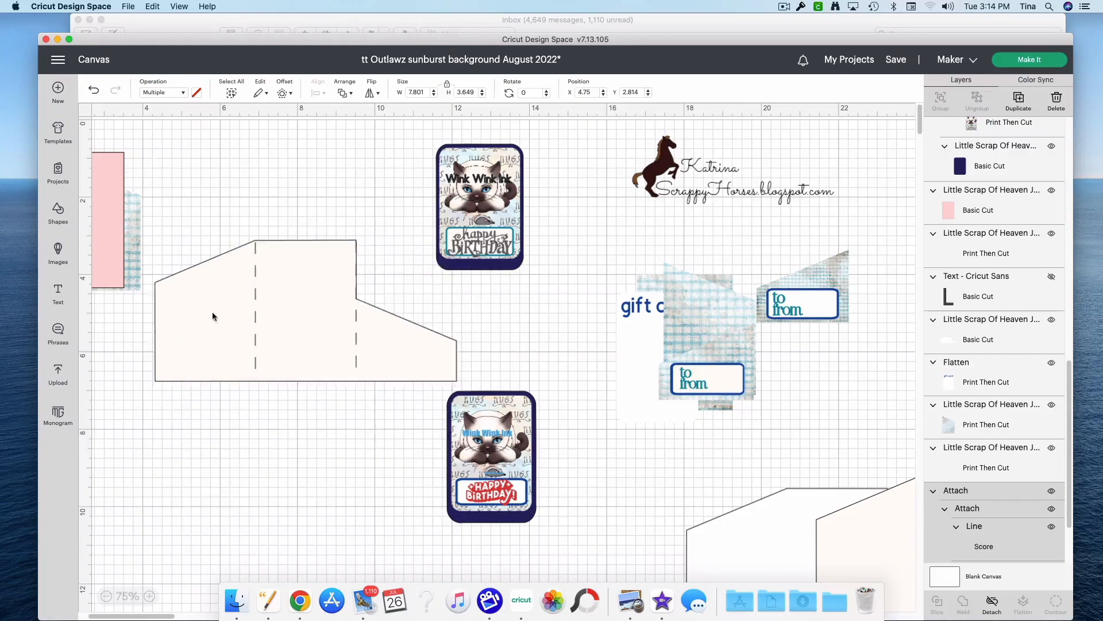
pyautogui.moveTo(140, 283); pyautogui.dragTo(223, 374)
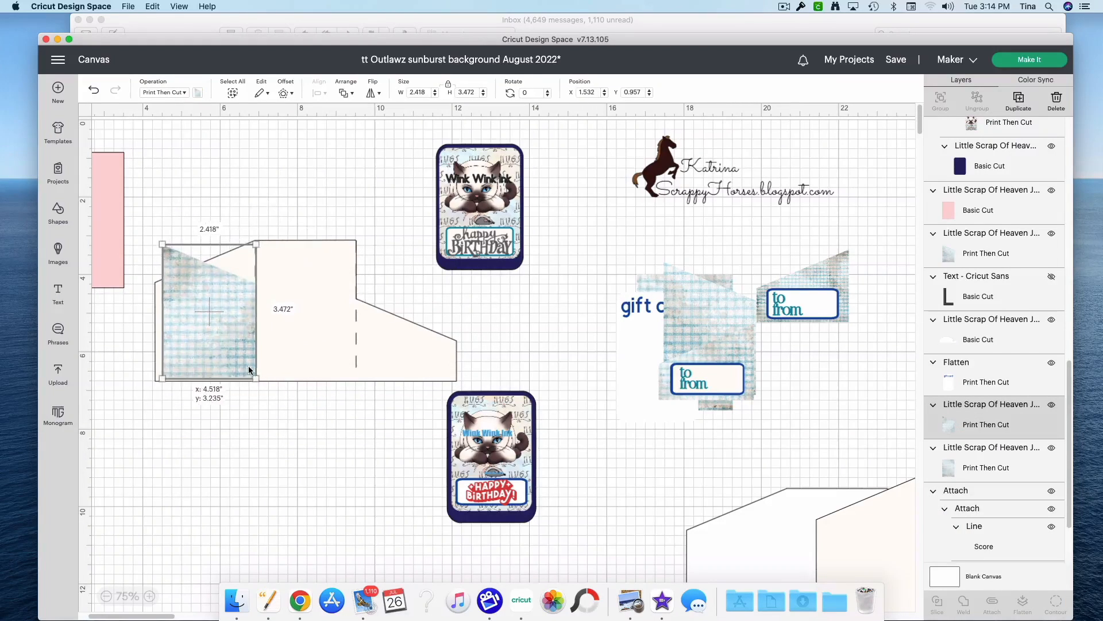
pyautogui.moveTo(171, 617); pyautogui.dragTo(163, 617)
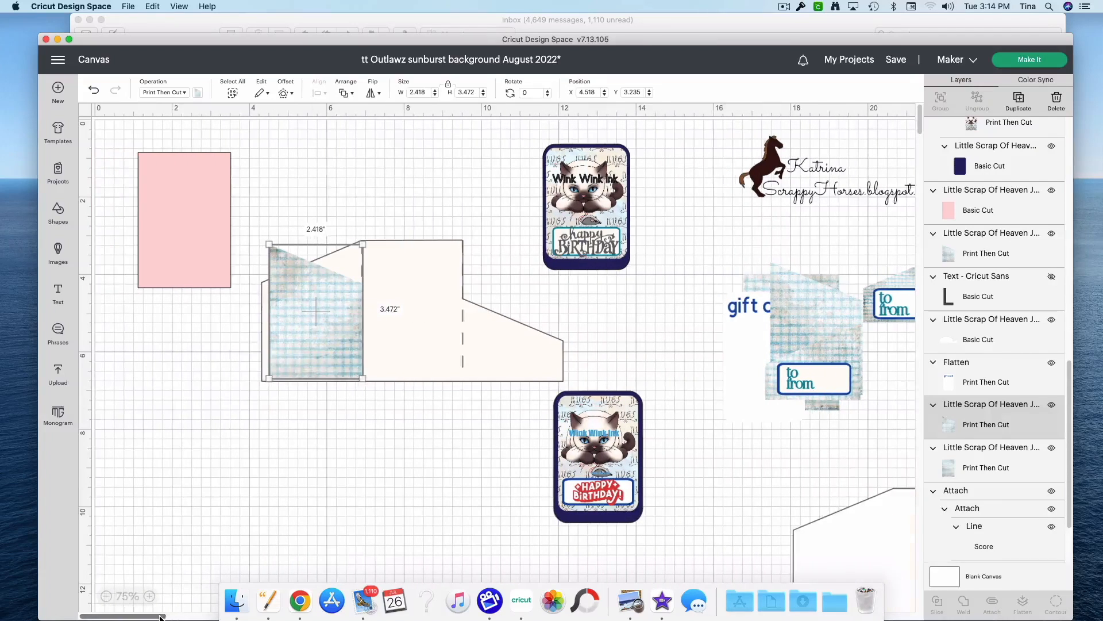
pyautogui.moveTo(199, 255); pyautogui.dragTo(439, 357)
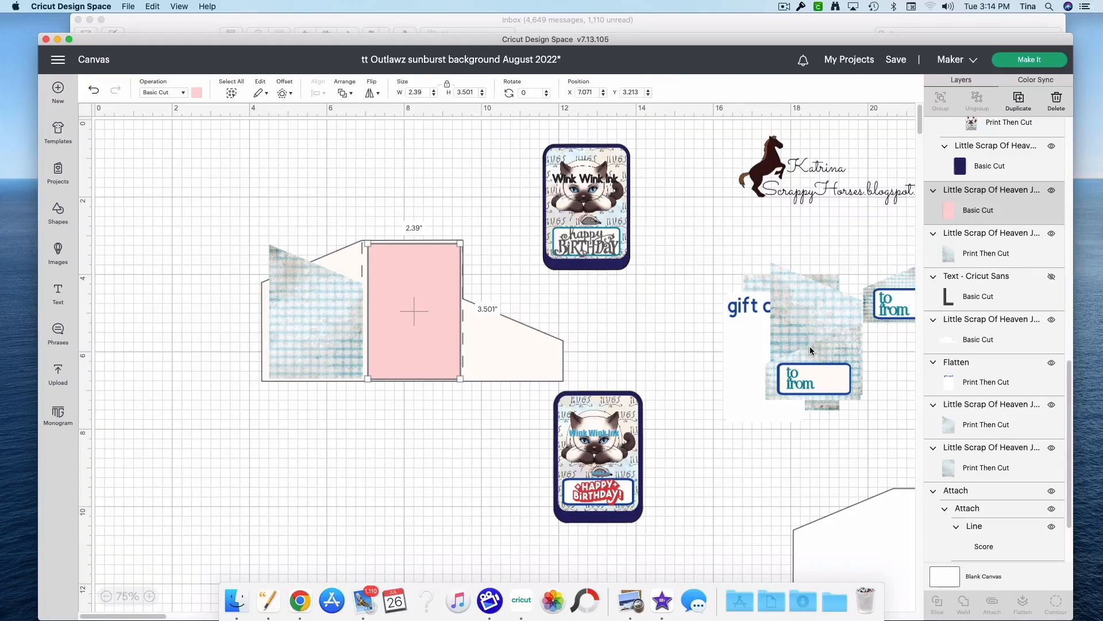
# Step: Place the to/from panel and new birthday card over the holder's sloped end section, and the gift card in front of the pink panel
pyautogui.moveTo(815, 375); pyautogui.dragTo(515, 357)
pyautogui.moveTo(662, 525); pyautogui.dragTo(506, 361)
pyautogui.moveTo(756, 378); pyautogui.dragTo(424, 306)
pyautogui.rightClick(189, 412)
pyautogui.click(264, 399)
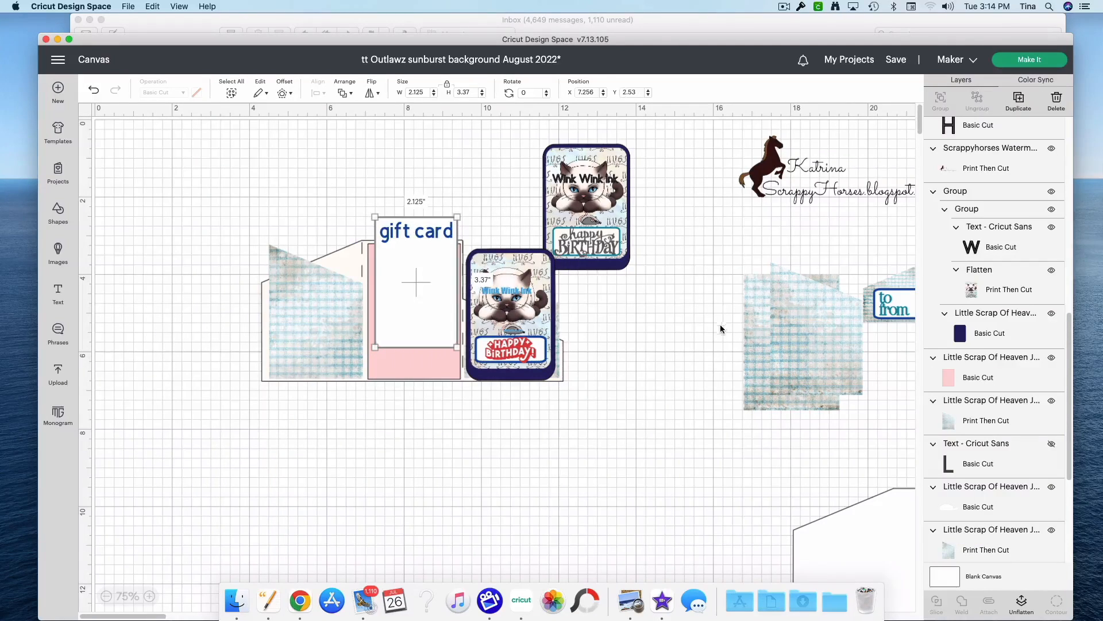